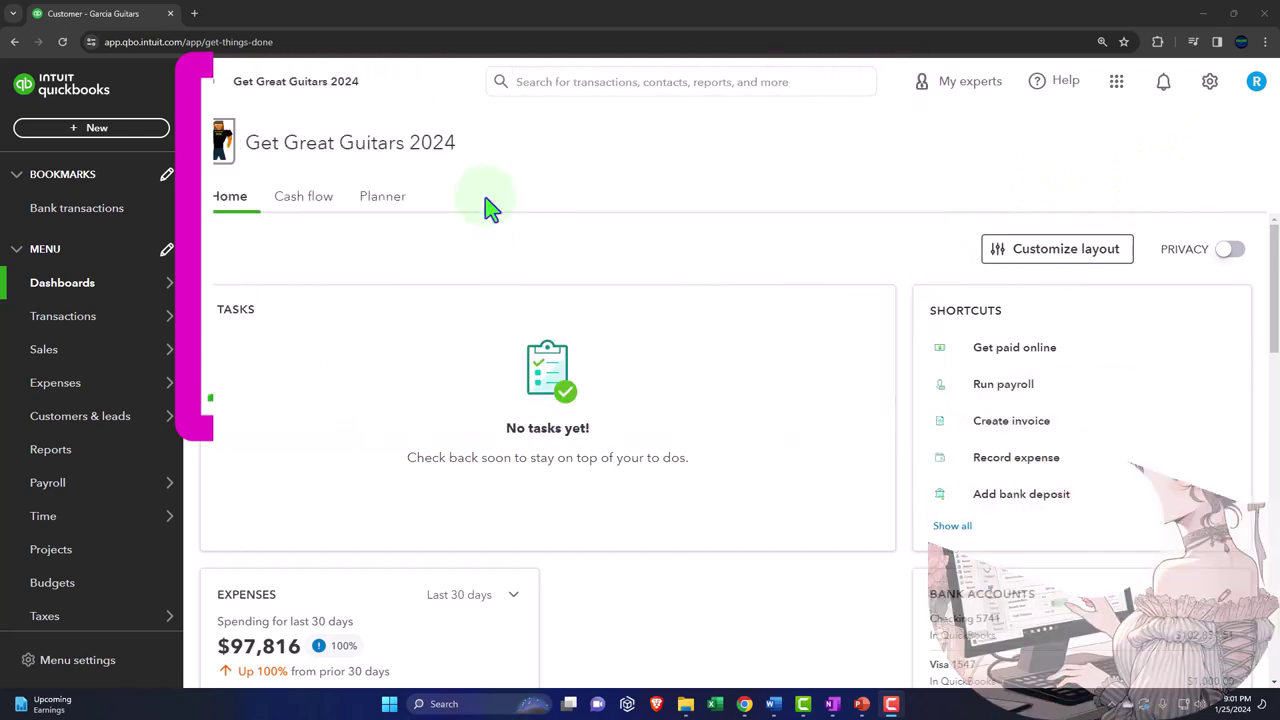
- Open the Balance Sheet, Profit and Loss and Trial Balance reports each in its own tab
left_click(55, 460)
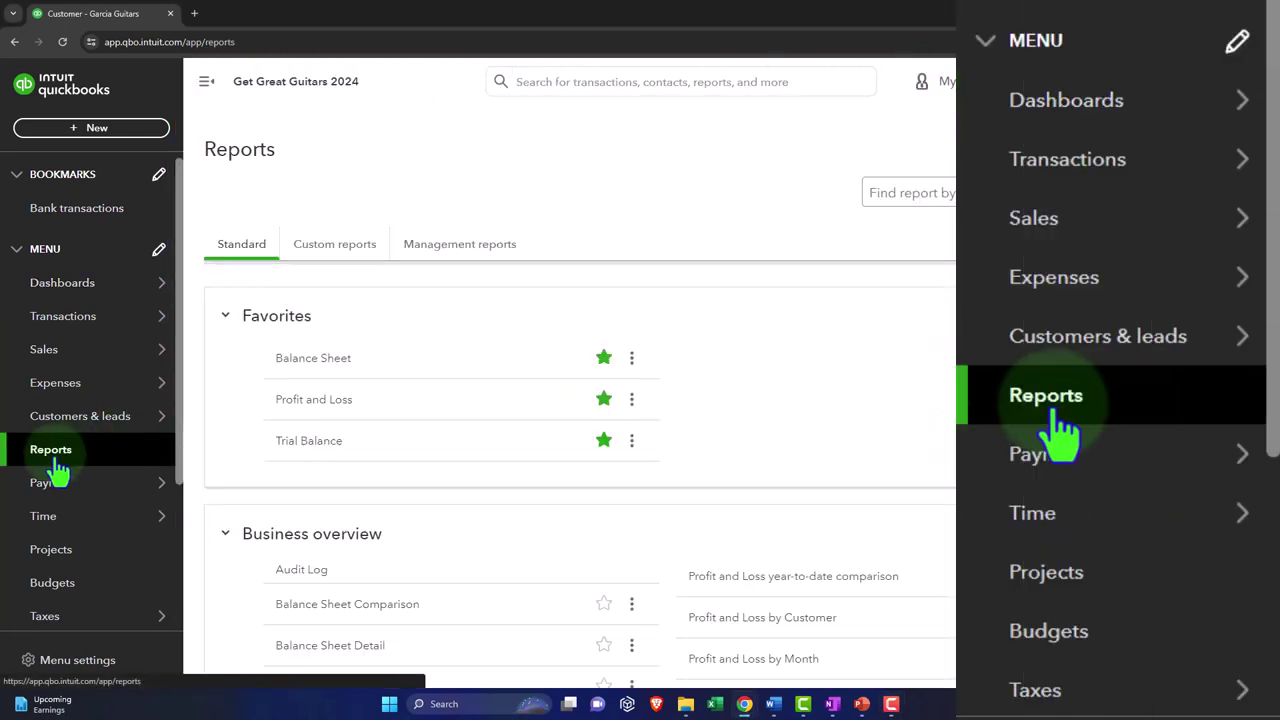
right_click(333, 375)
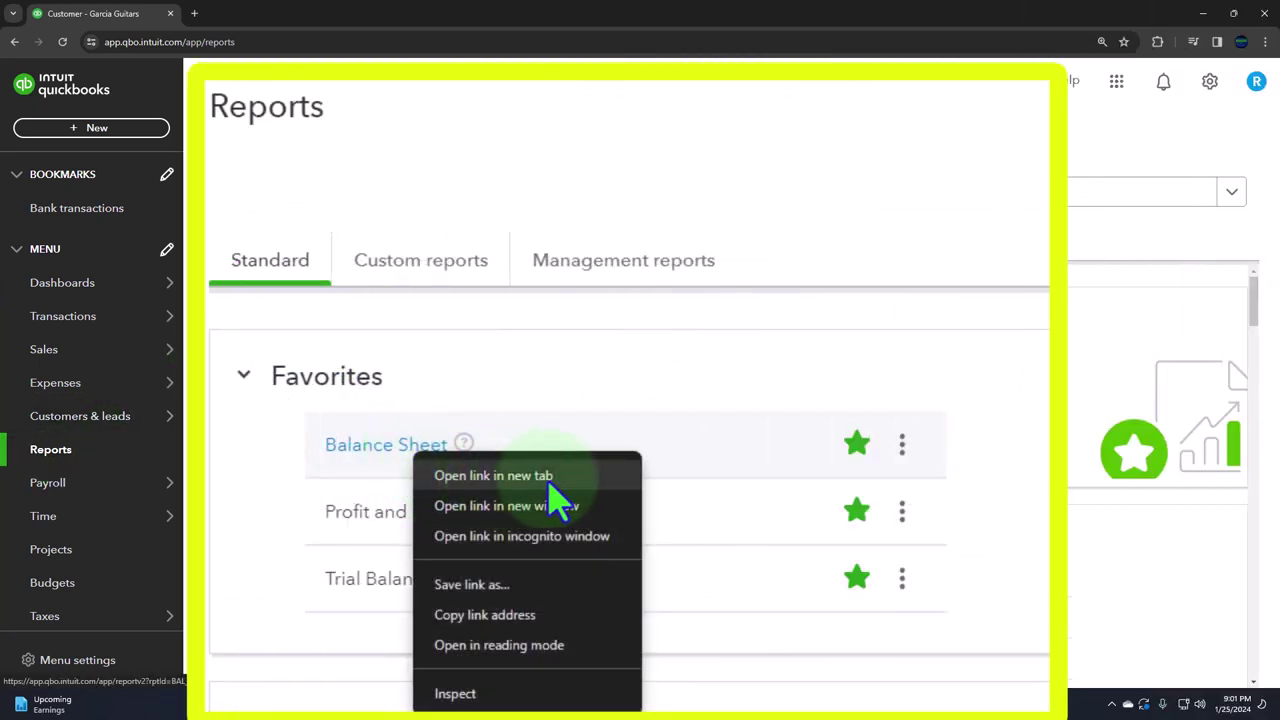
left_click(418, 392)
right_click(430, 514)
left_click(563, 537)
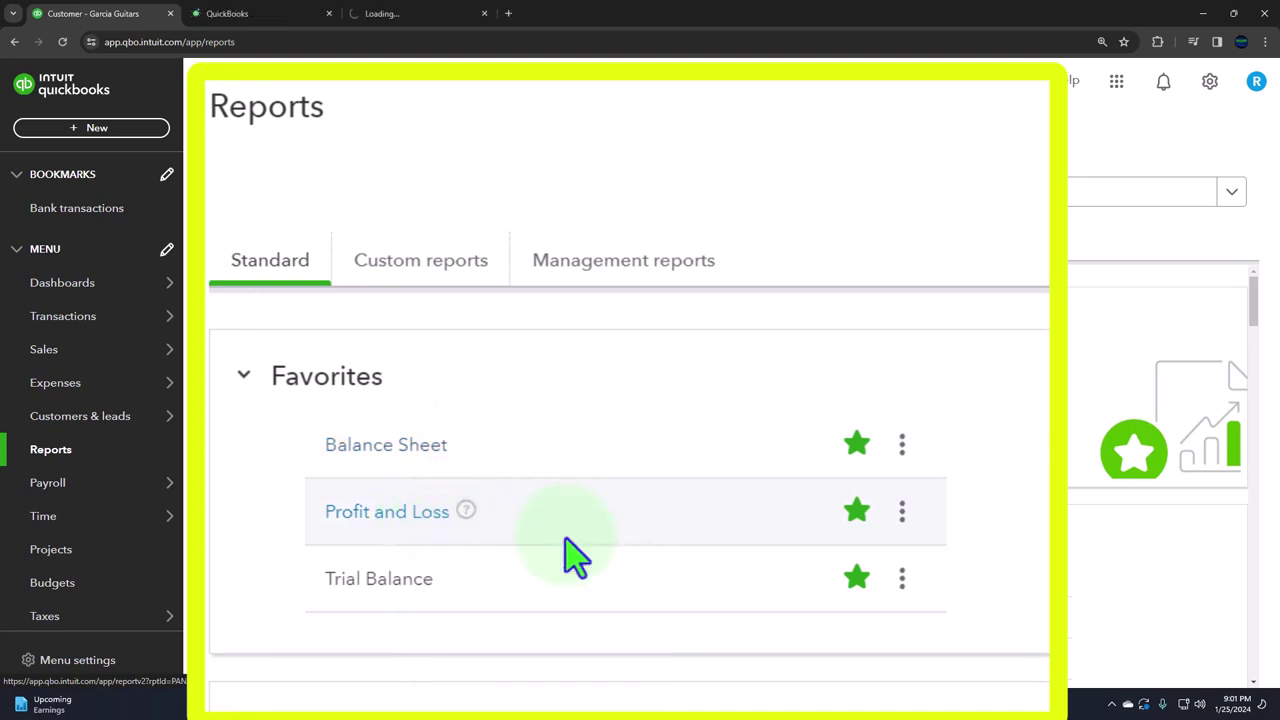
right_click(426, 585)
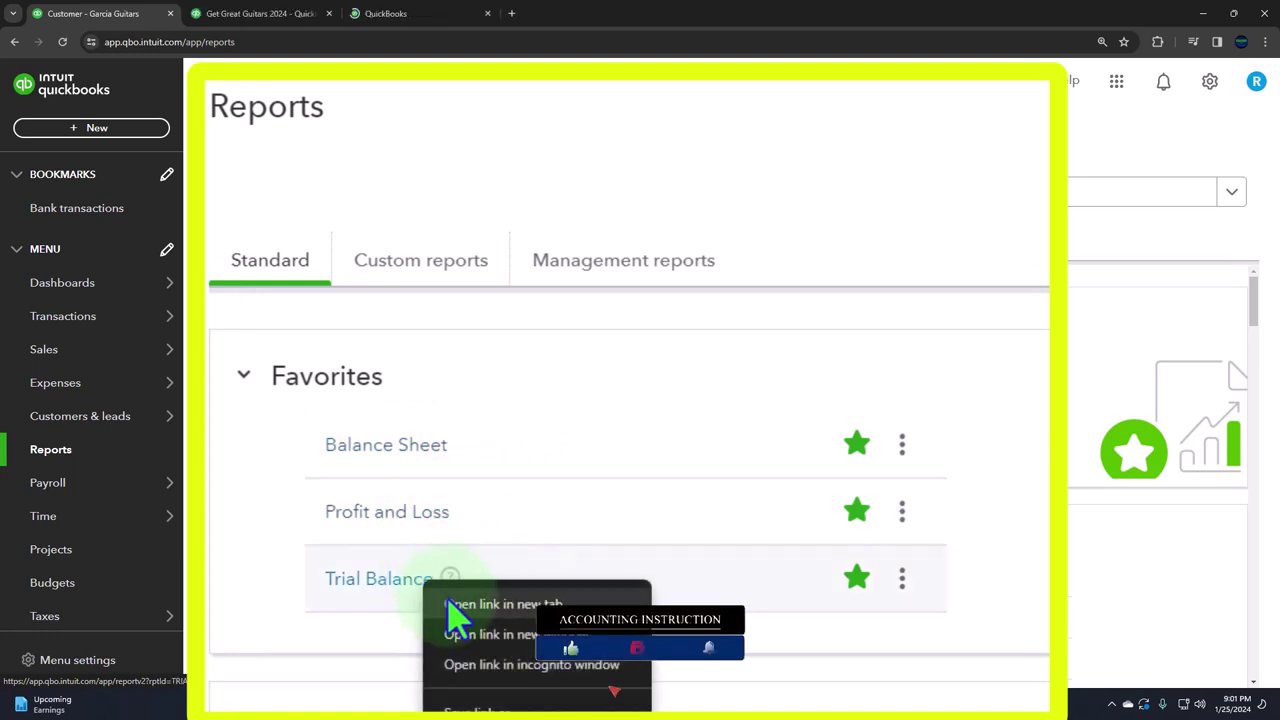
left_click(548, 604)
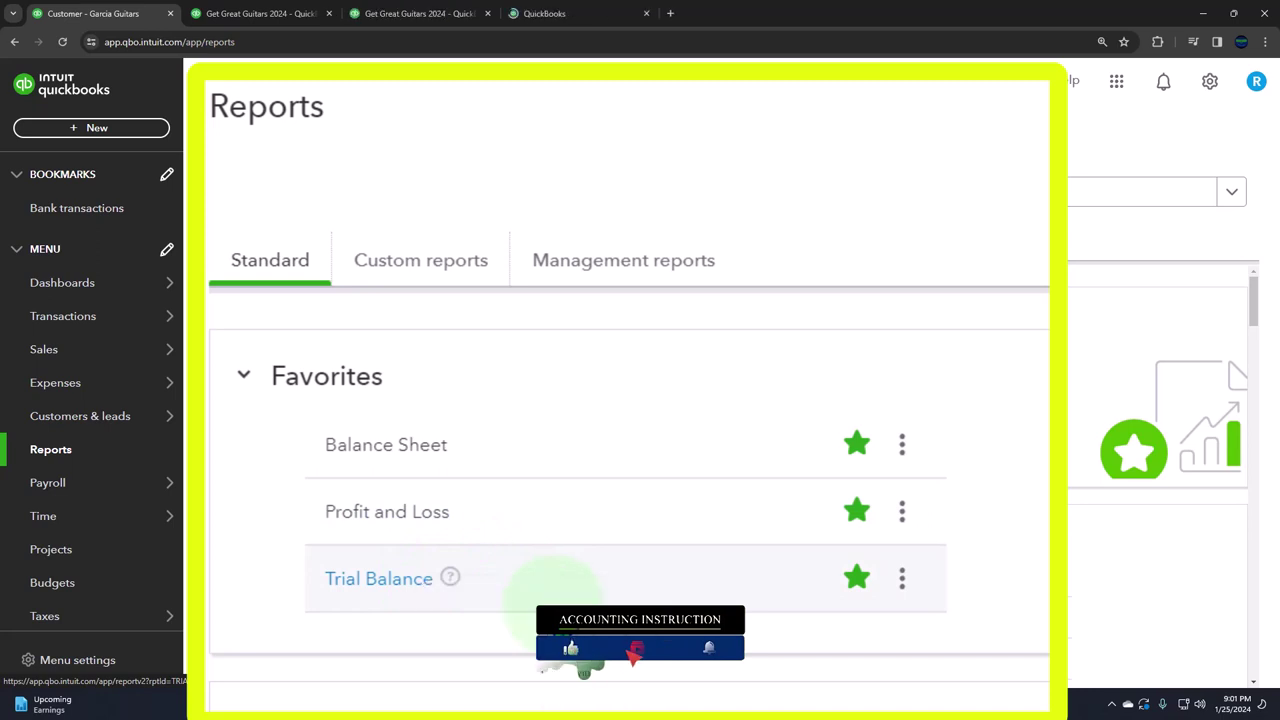
- Run the Balance Sheet for 01/01/2024 to 02/28/2024
left_click(280, 12)
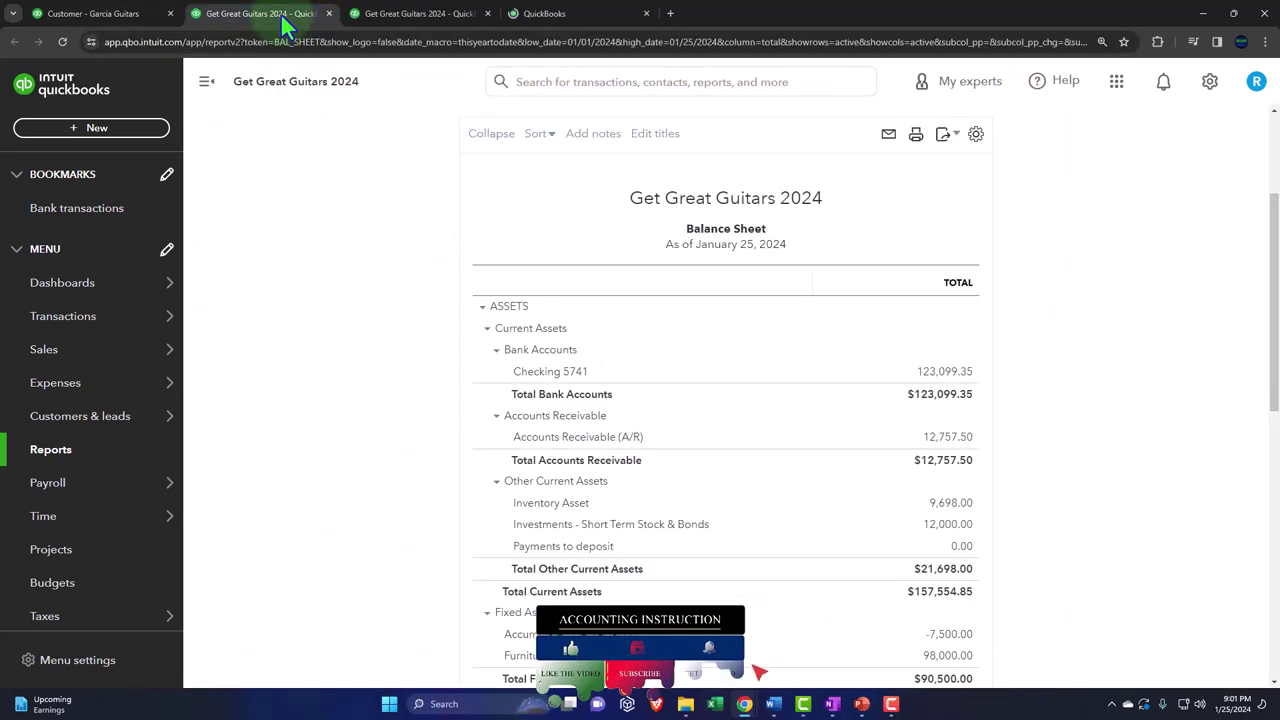
left_click(206, 84)
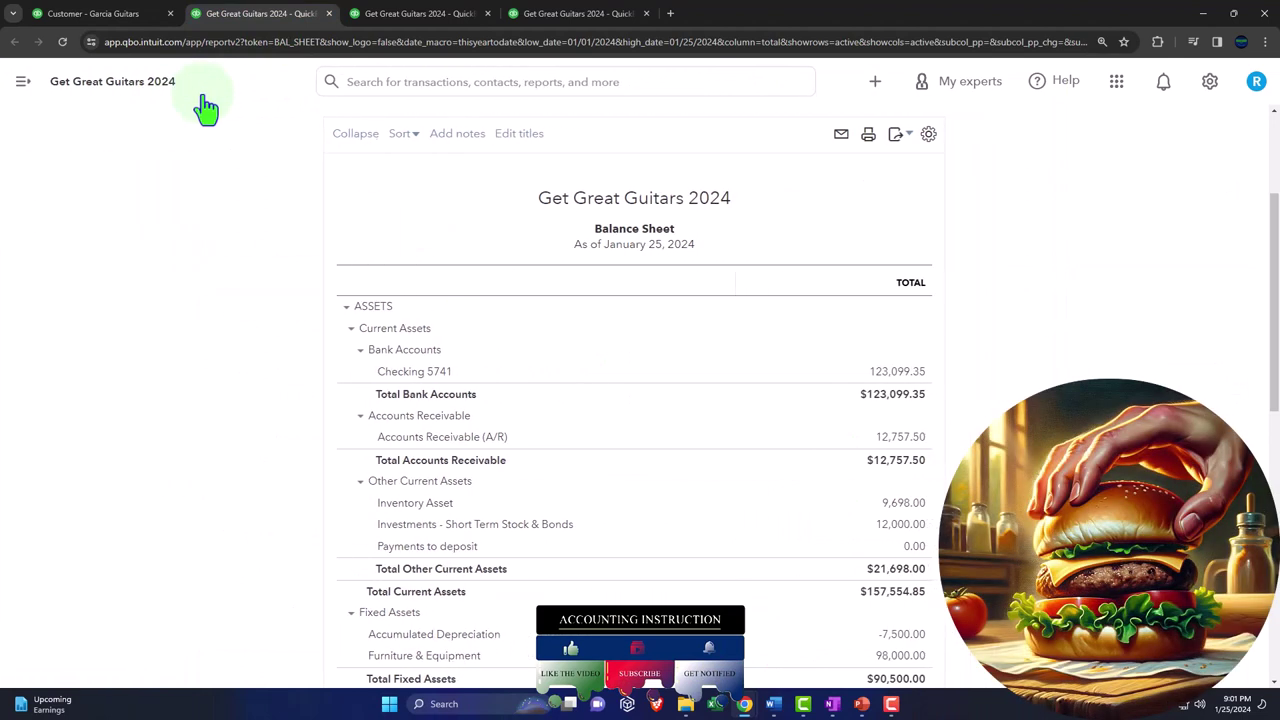
left_click(257, 212)
type("010124")
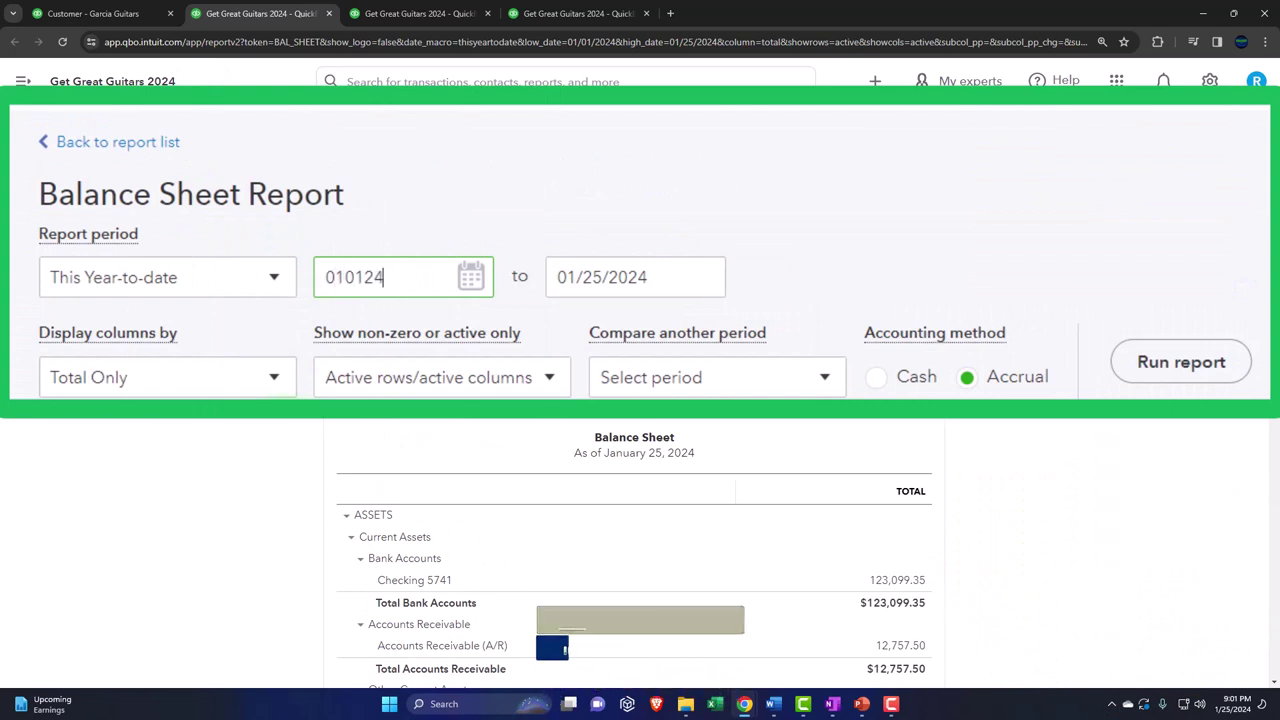
key("Tab")
type("022824")
key("Tab")
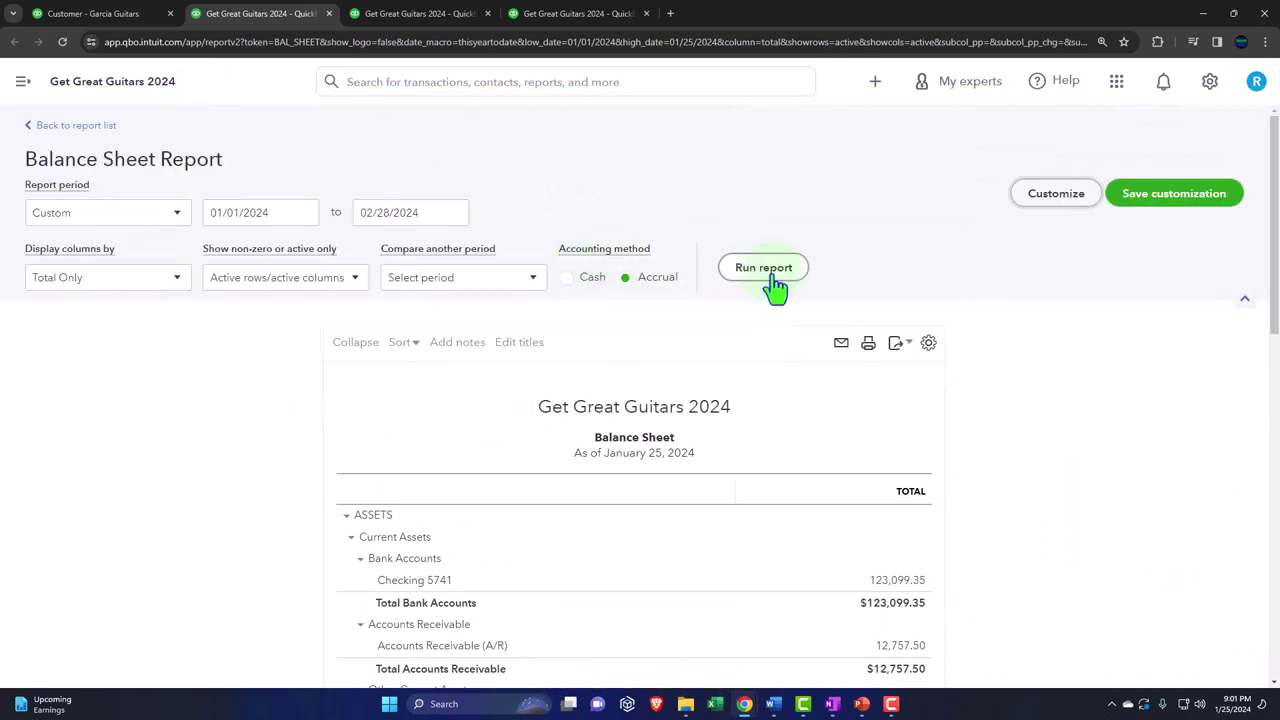
left_click(768, 272)
scroll(768, 280, "down", 2)
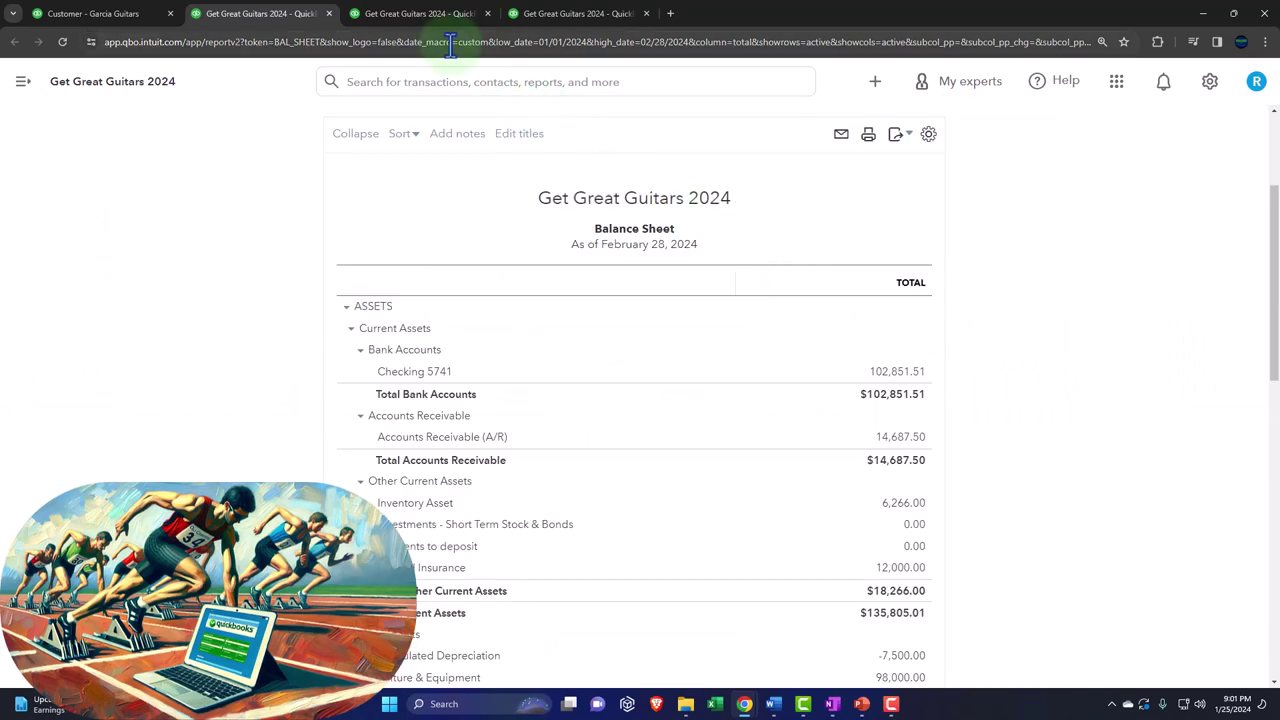
left_click(425, 13)
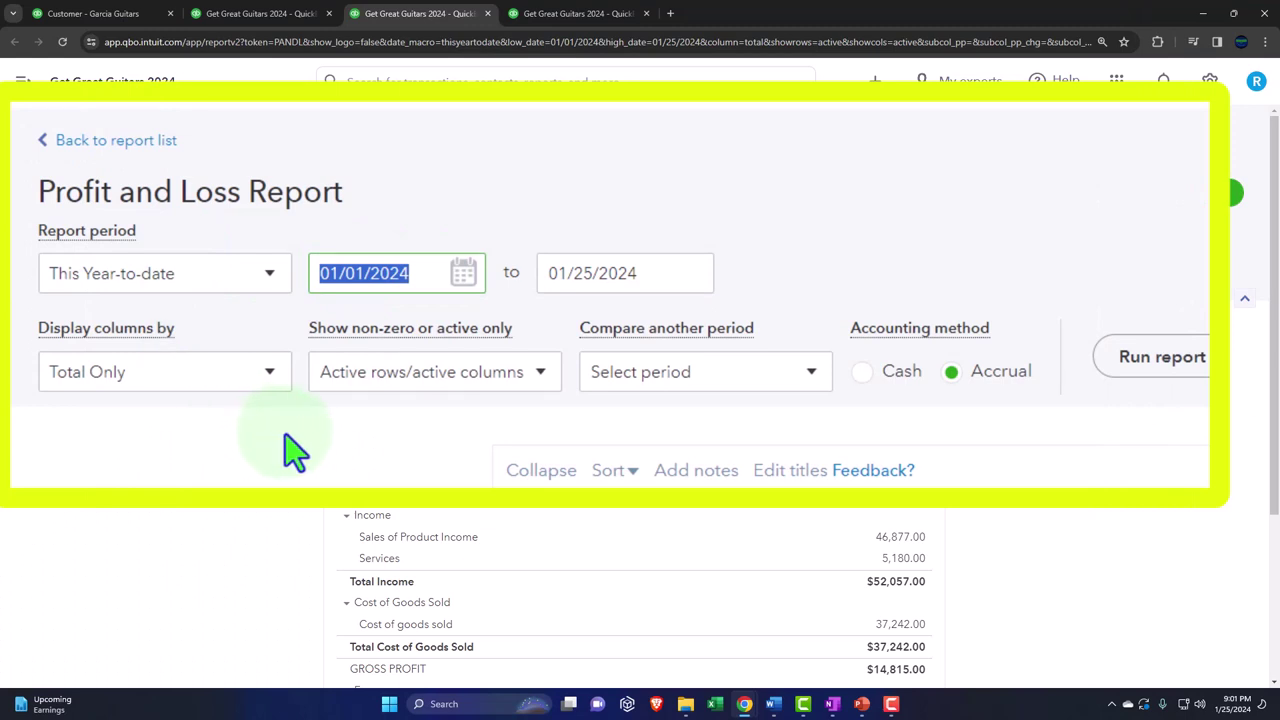
- Rerun the Profit and Loss for 01/01/2024 to 02/28/2024
type("01012024")
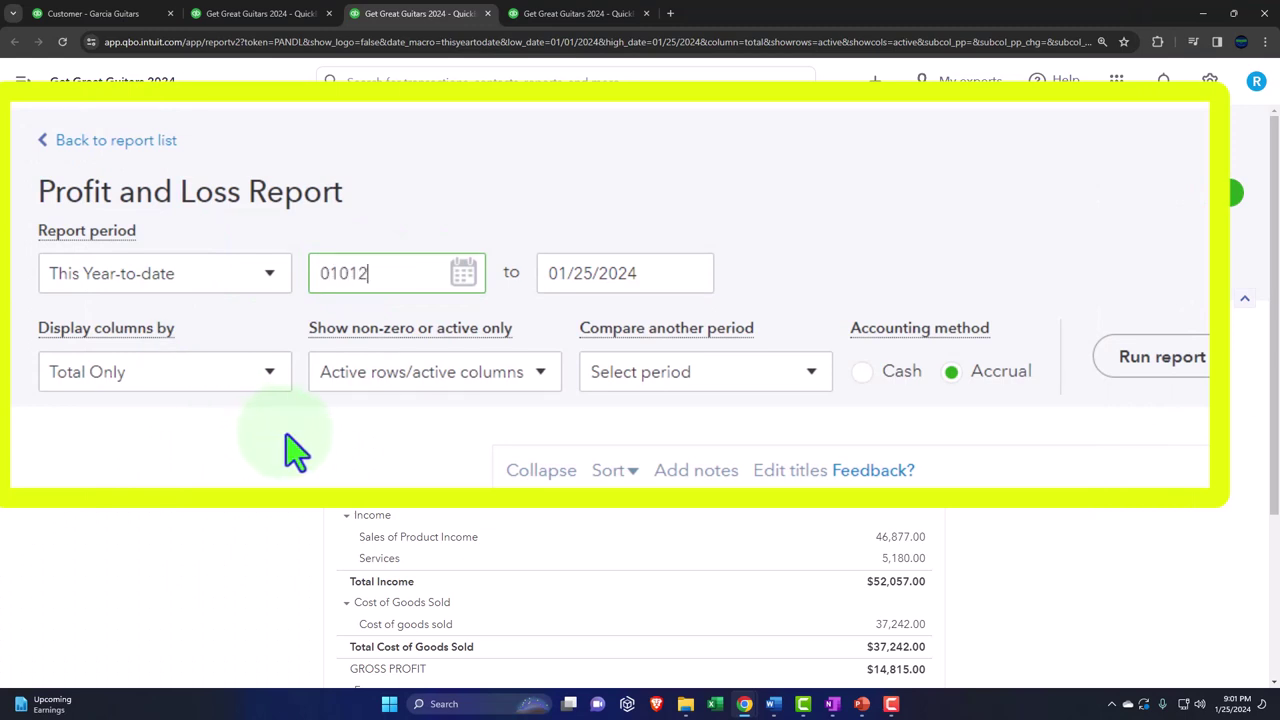
key("Tab")
type("022824")
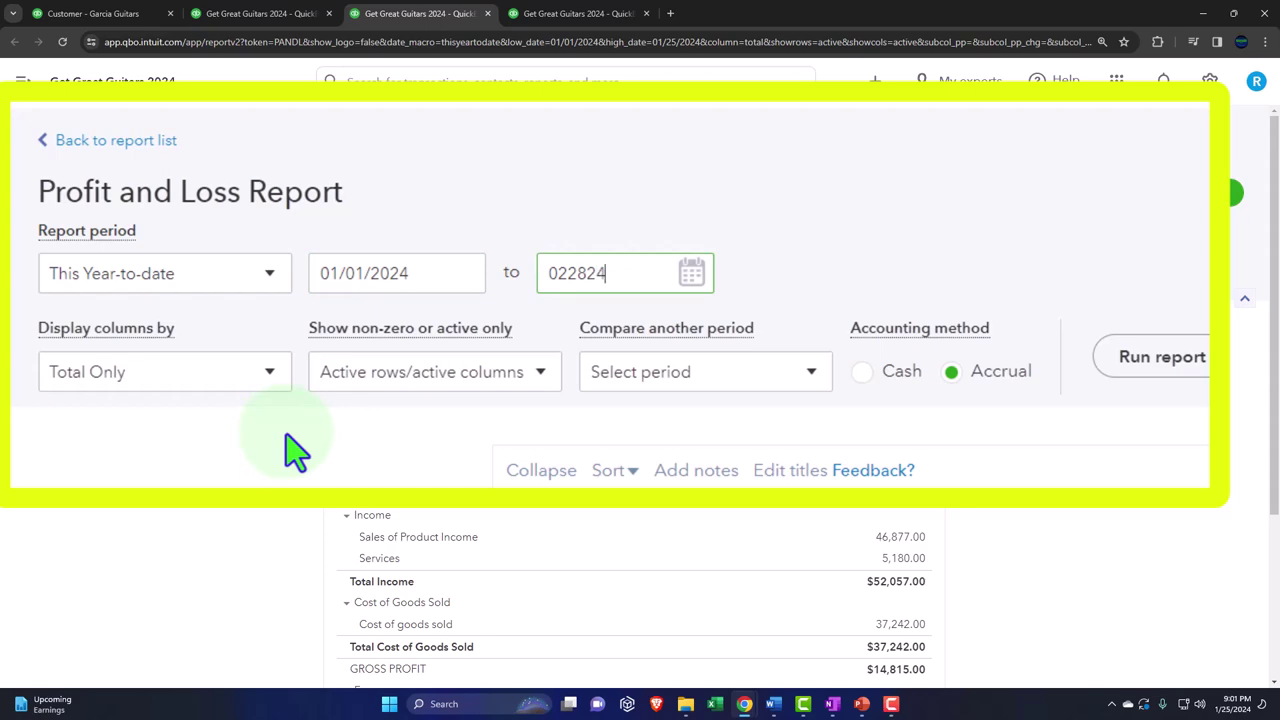
key("Tab")
left_click(764, 268)
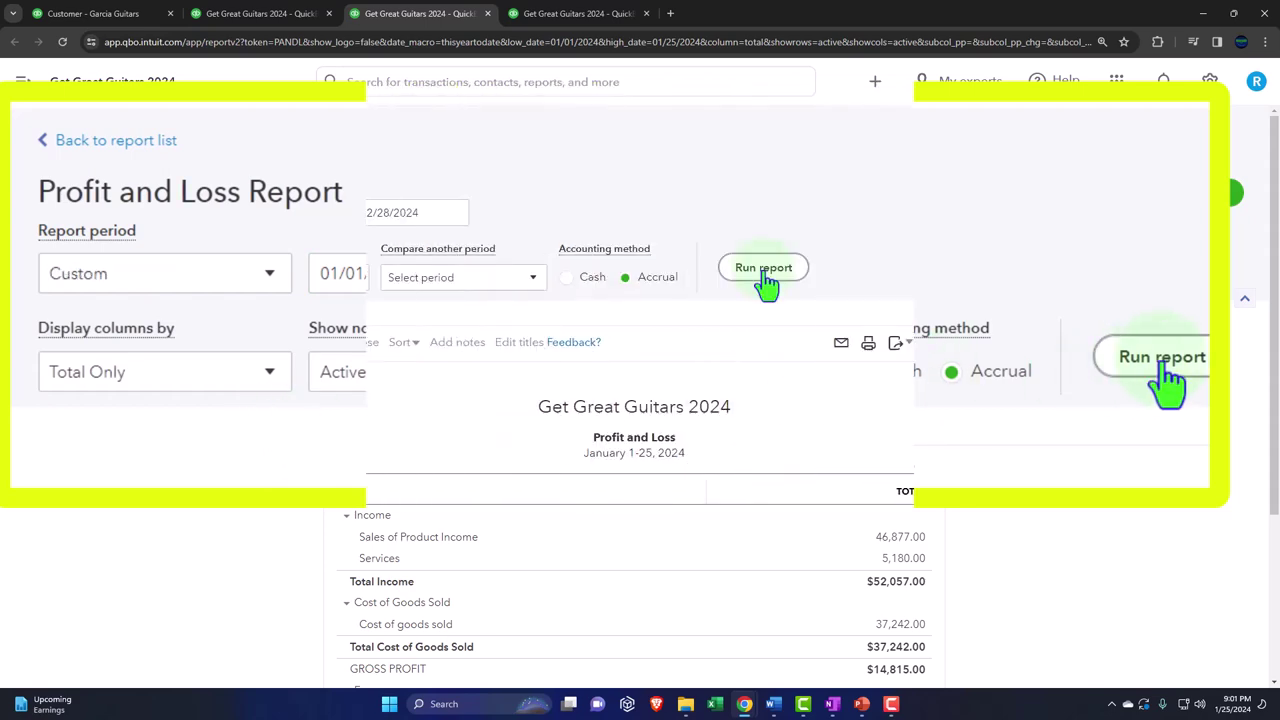
scroll(767, 285, "down", 2)
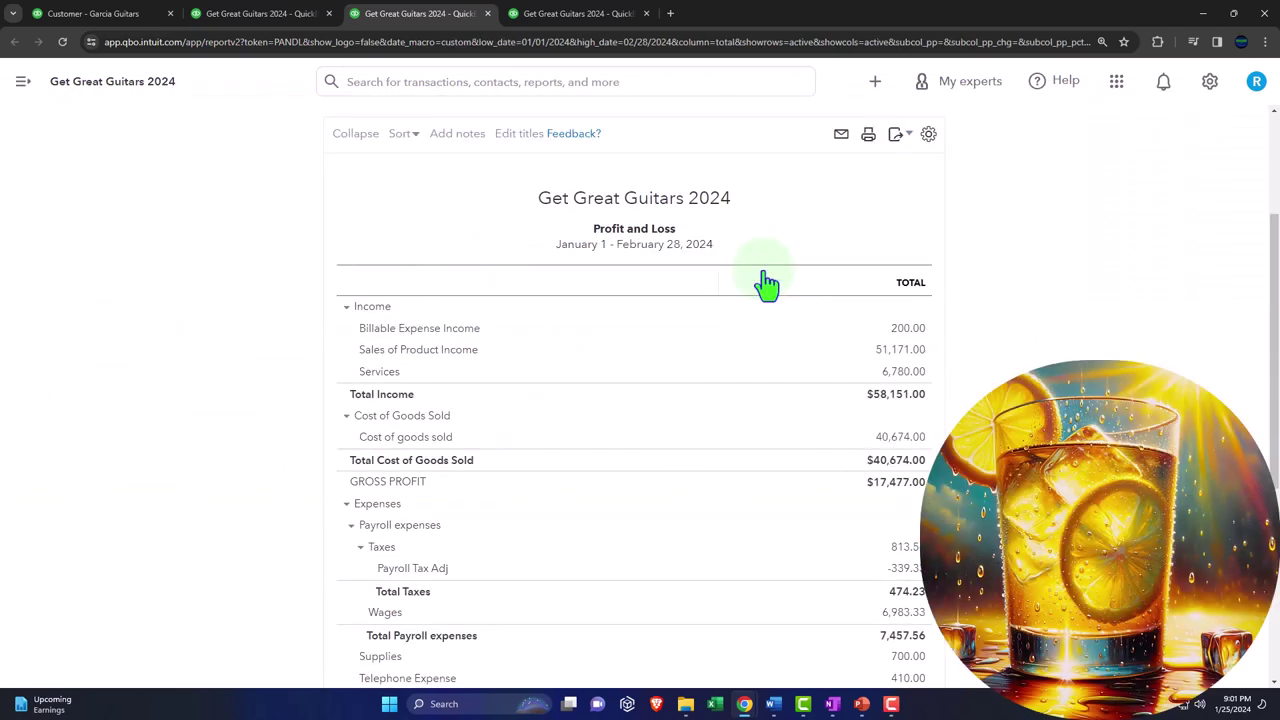
- Run the Trial Balance for 01/01/2024 to 02/28/2024
left_click(572, 14)
left_click(207, 82)
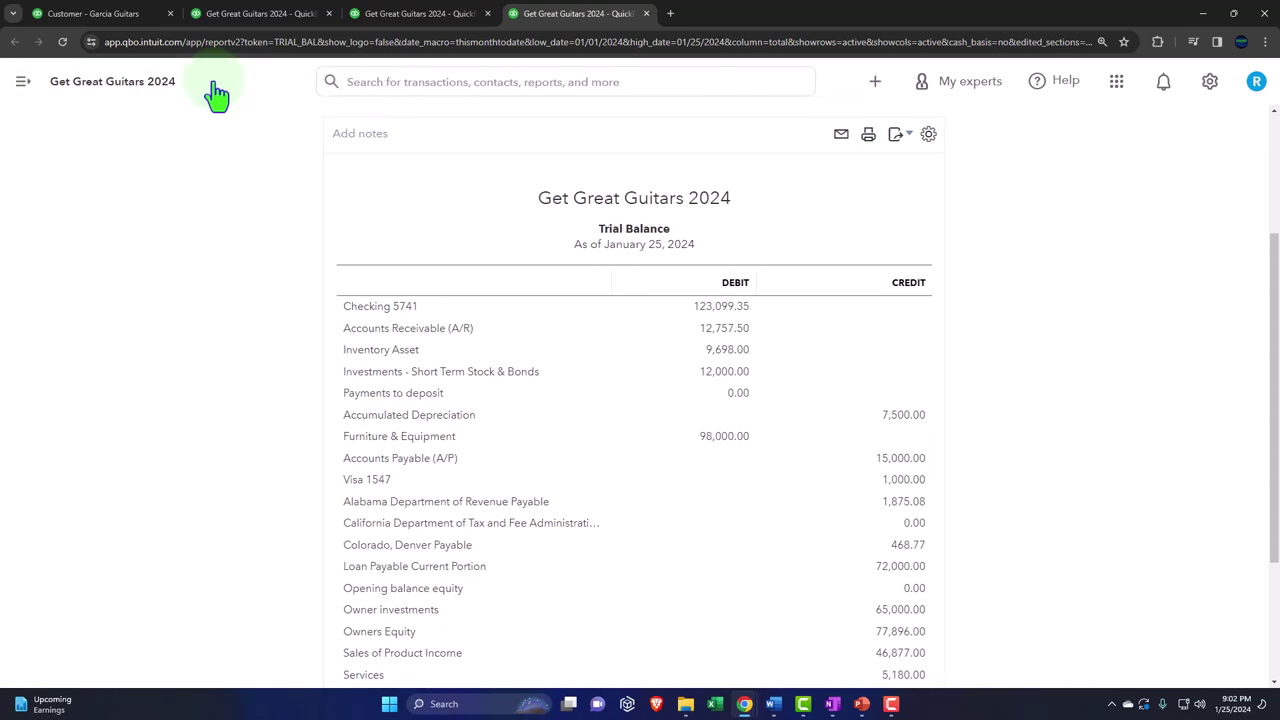
scroll(200, 390, "up", 2)
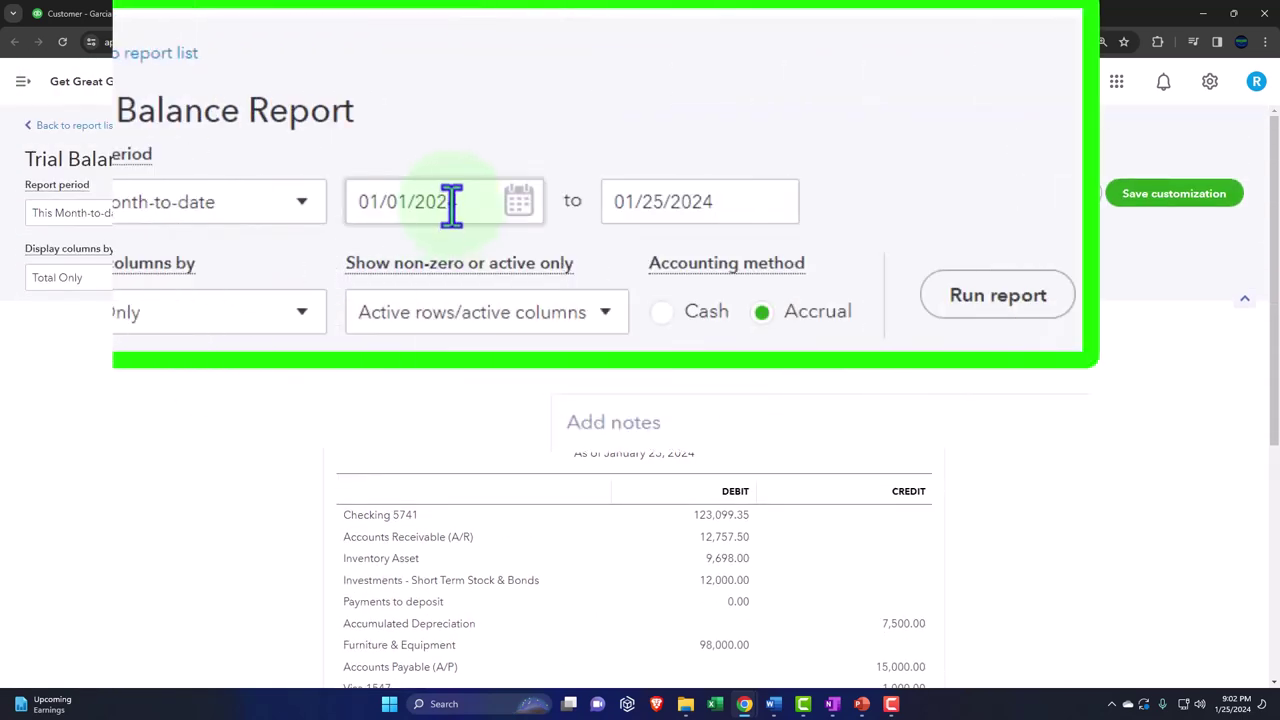
left_click(265, 209)
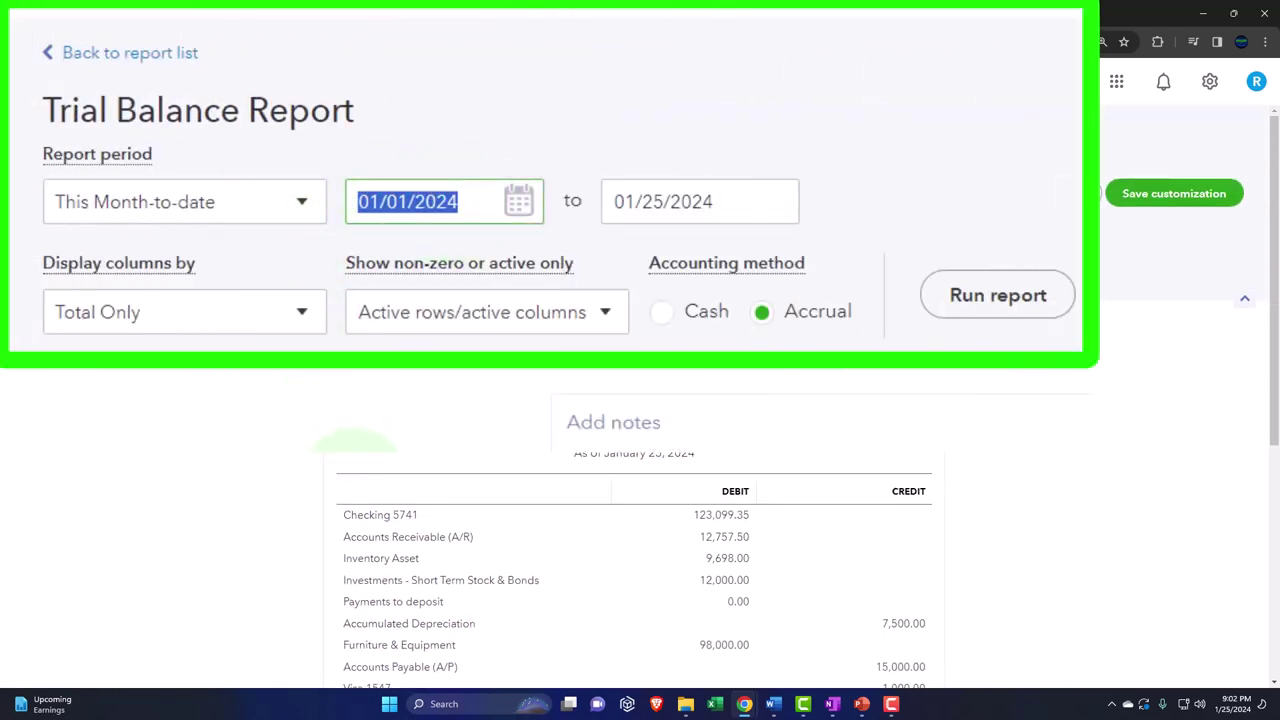
type("01012024")
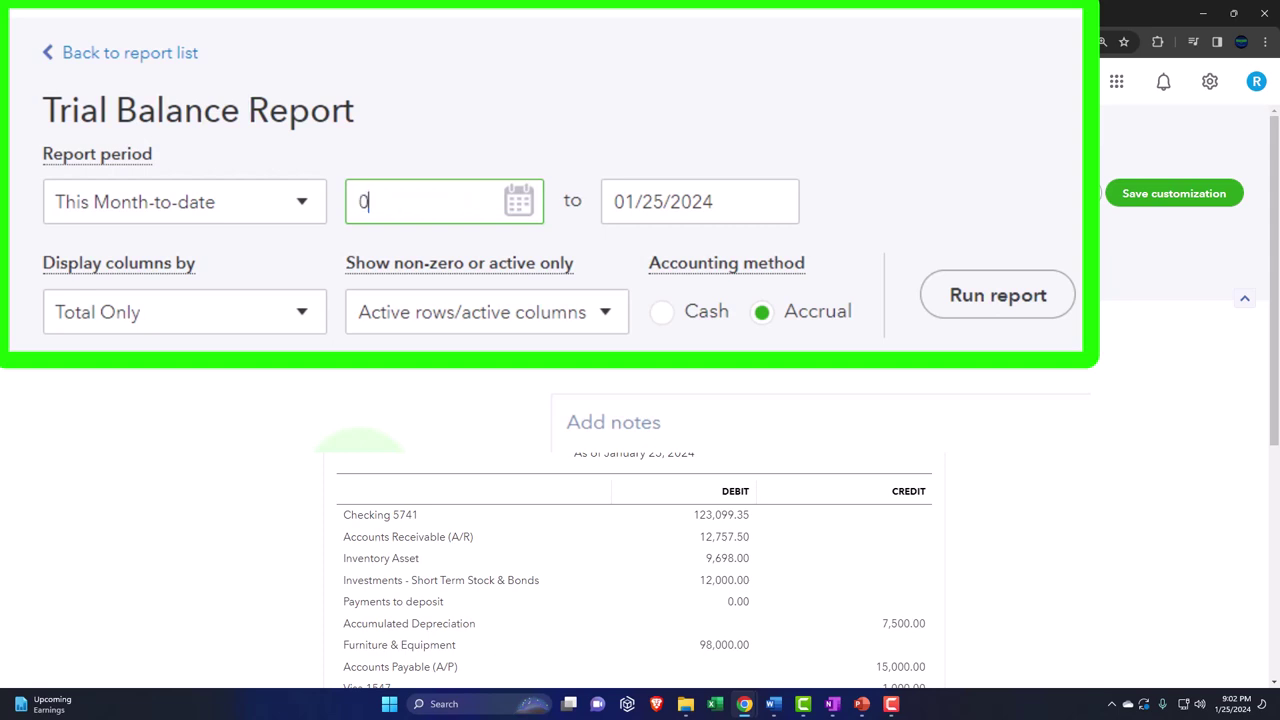
key("Tab")
type("02282024")
key("Tab")
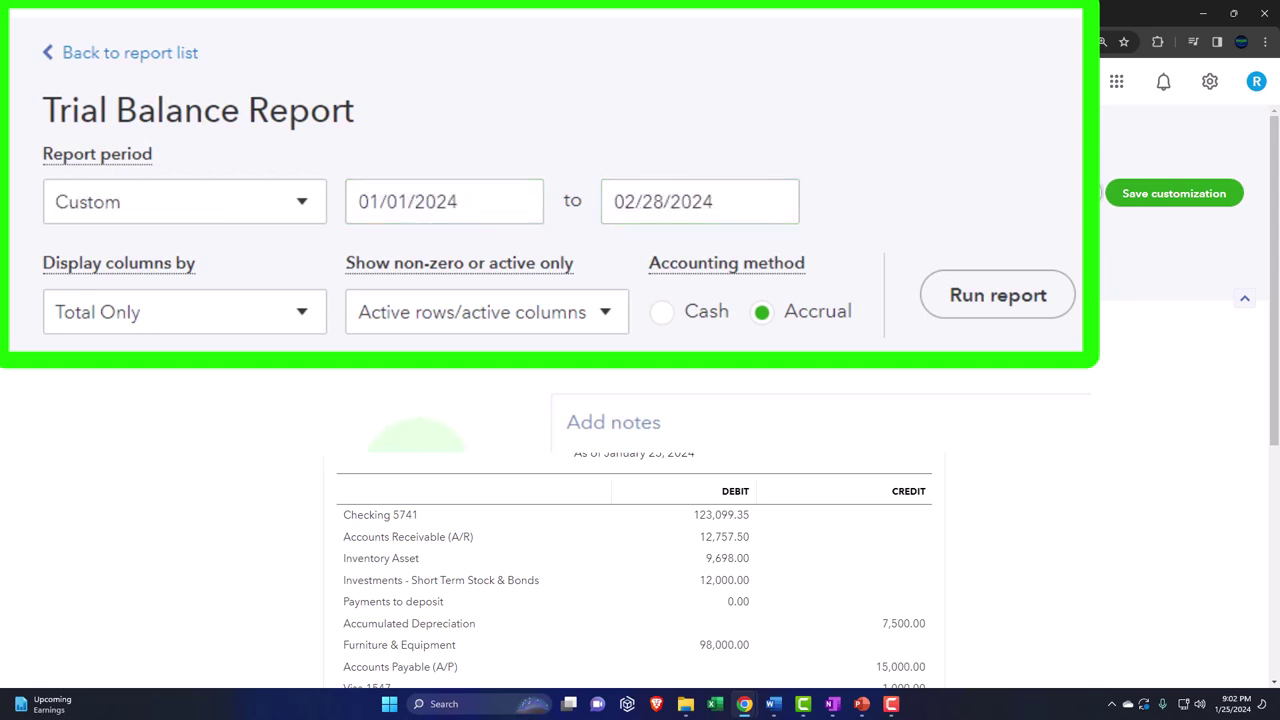
left_click(598, 280)
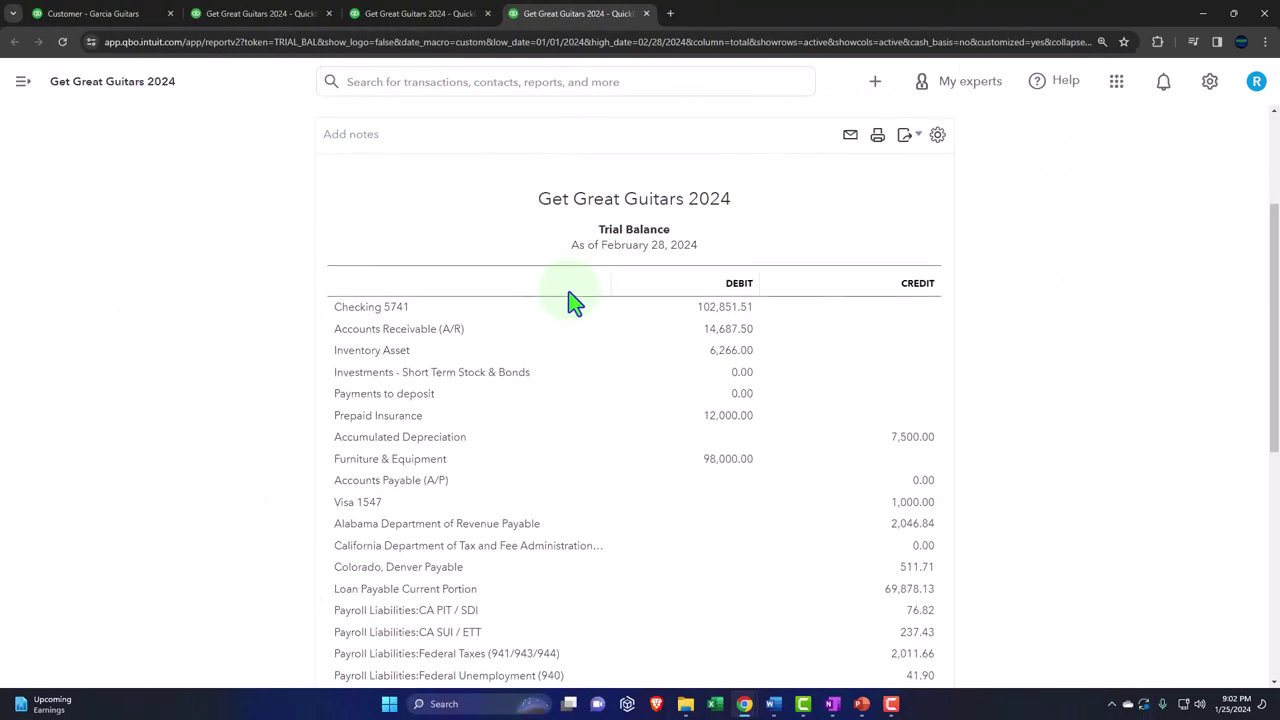
- Split the Trial Balance columns by month and rerun it
scroll(566, 300, "up", 3)
left_click(178, 269)
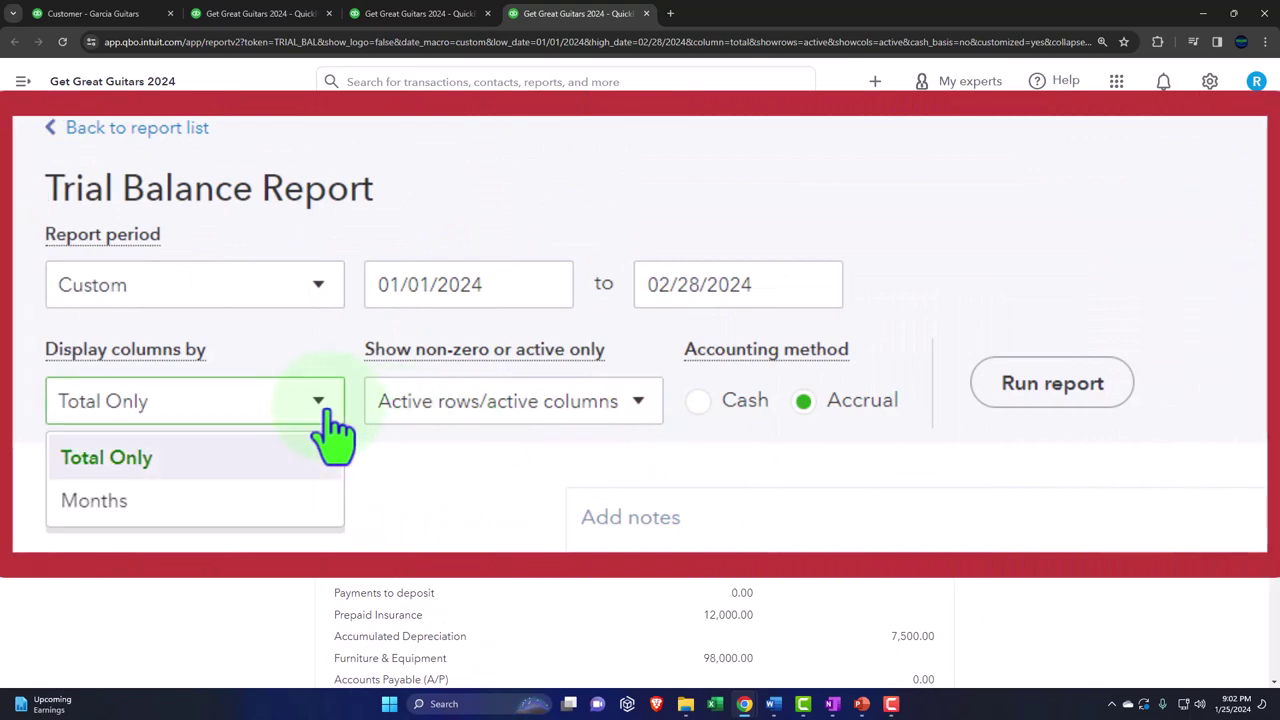
left_click(240, 520)
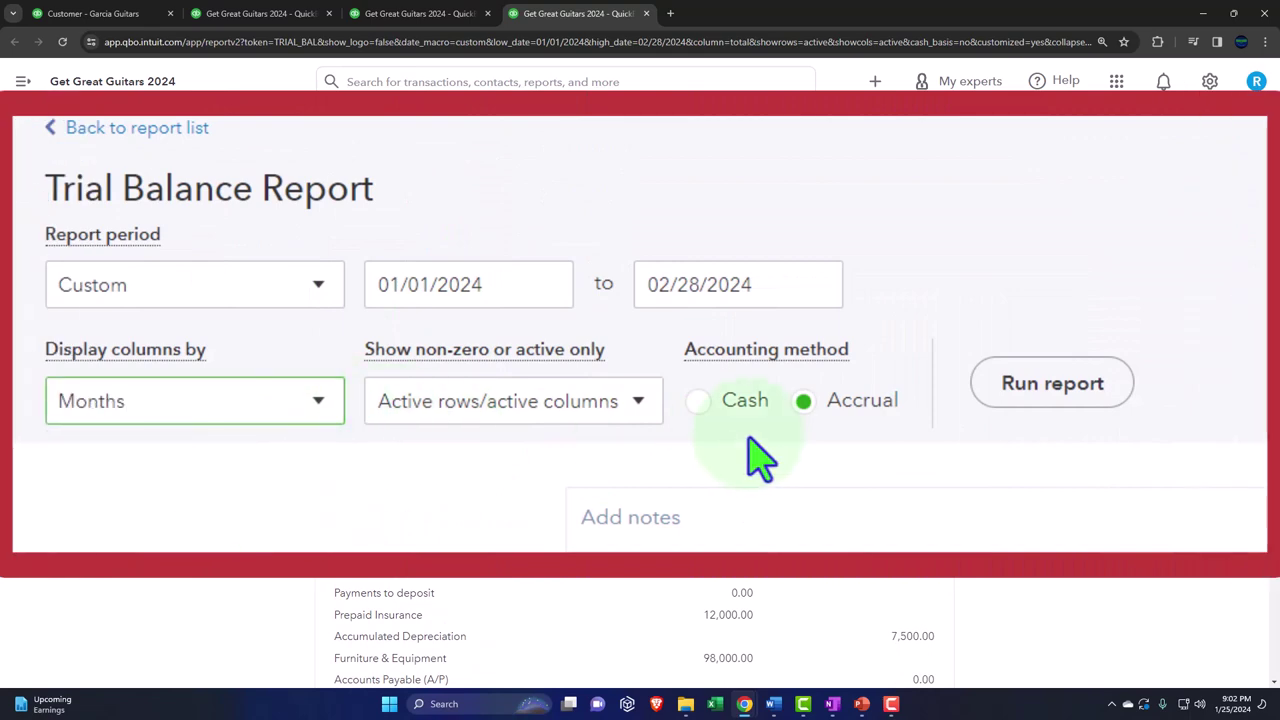
left_click(1030, 395)
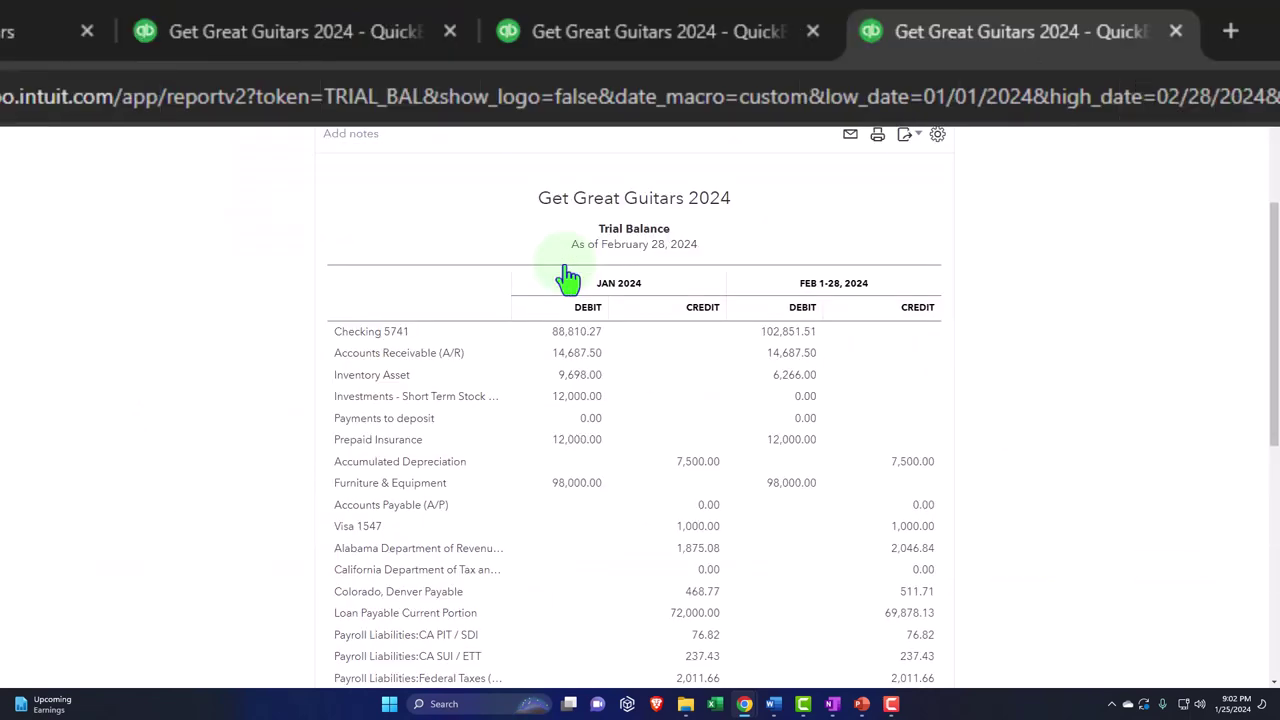
- Split the Profit and Loss columns by month and rerun it
left_click(650, 31)
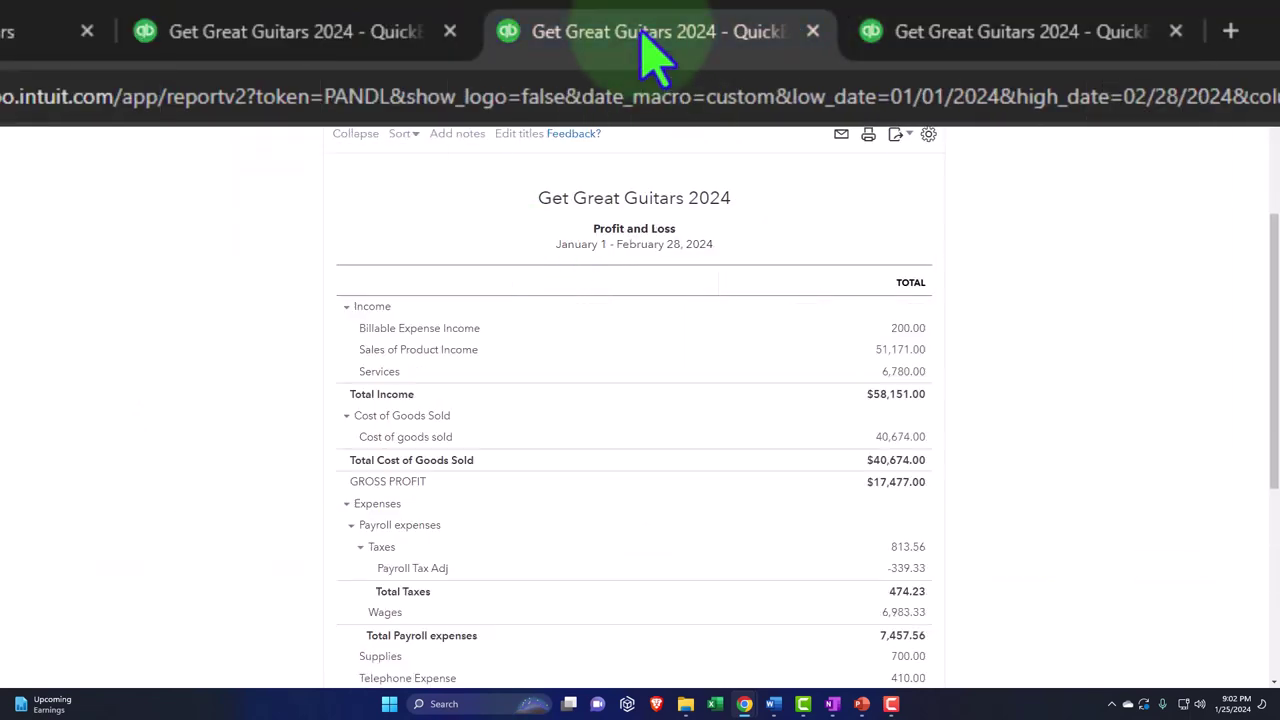
scroll(214, 323, "up", 2)
left_click(175, 280)
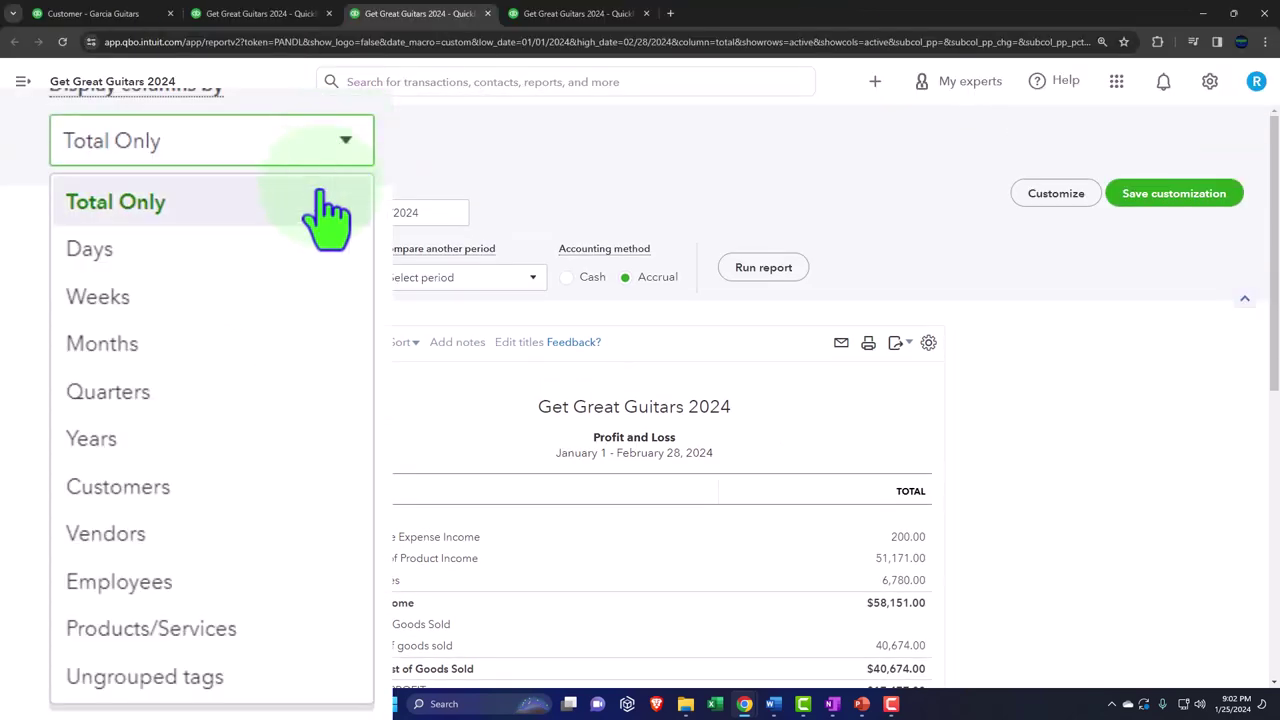
left_click(150, 388)
left_click(763, 267)
scroll(763, 285, "down", 2)
scroll(757, 285, "up", 2)
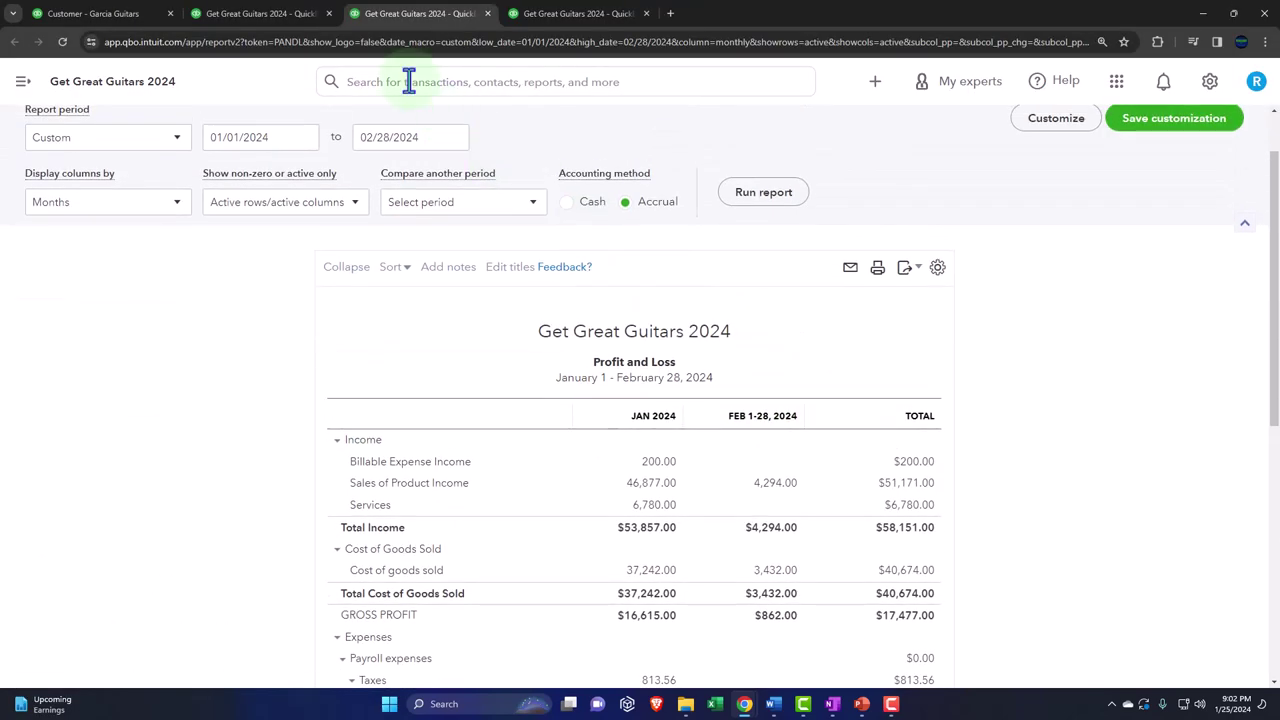
- Split the Balance Sheet into monthly columns, Jan 2024 and Feb 1–28, 2024
left_click(257, 16)
scroll(228, 262, "up", 2)
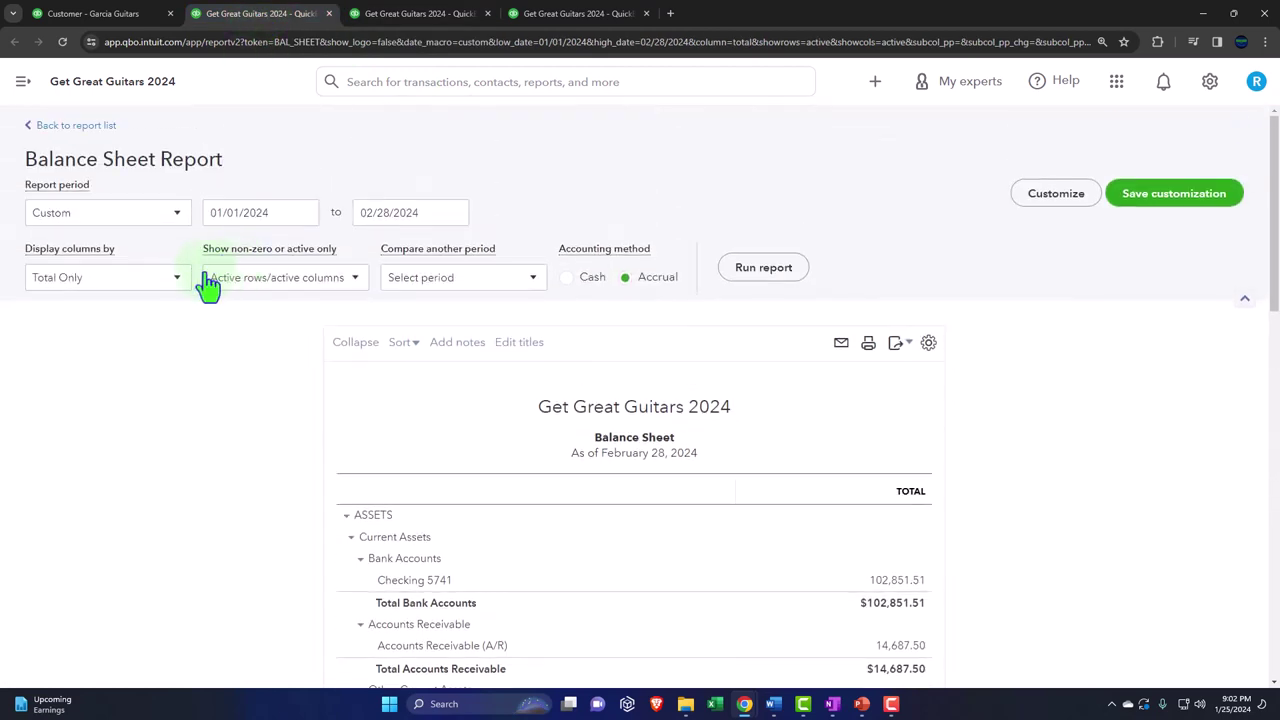
left_click(180, 277)
left_click(130, 384)
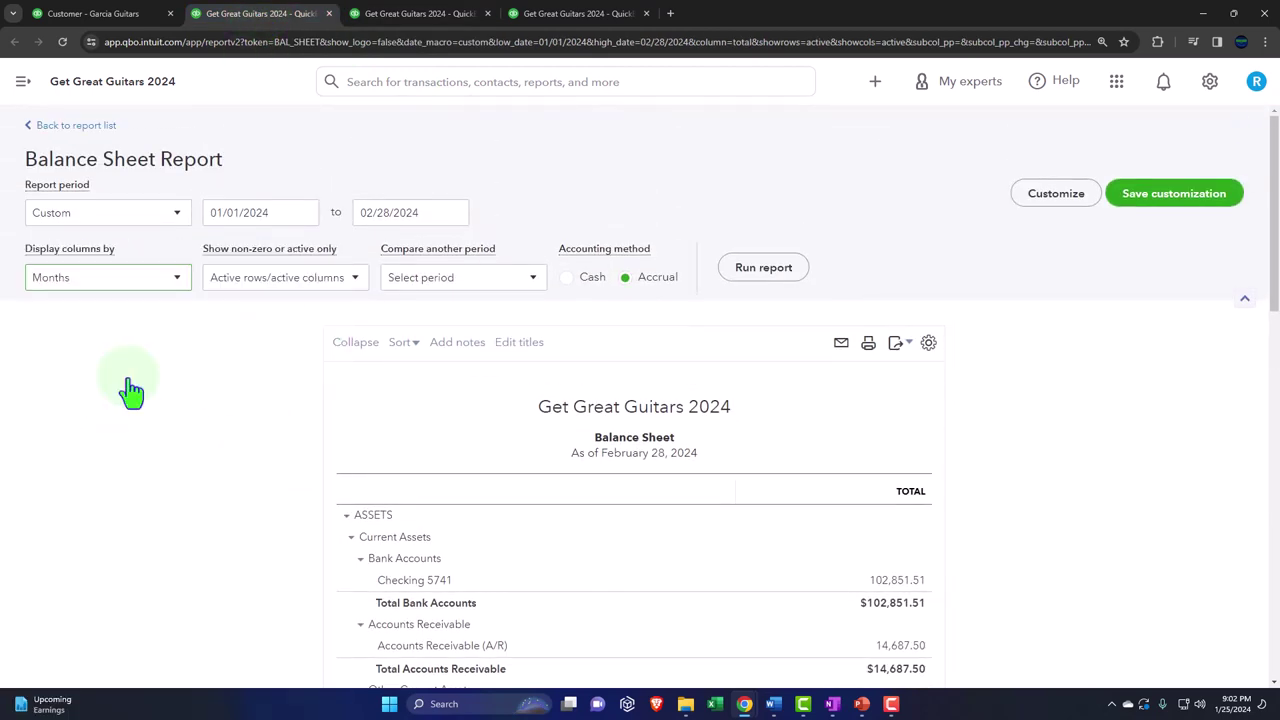
left_click(763, 268)
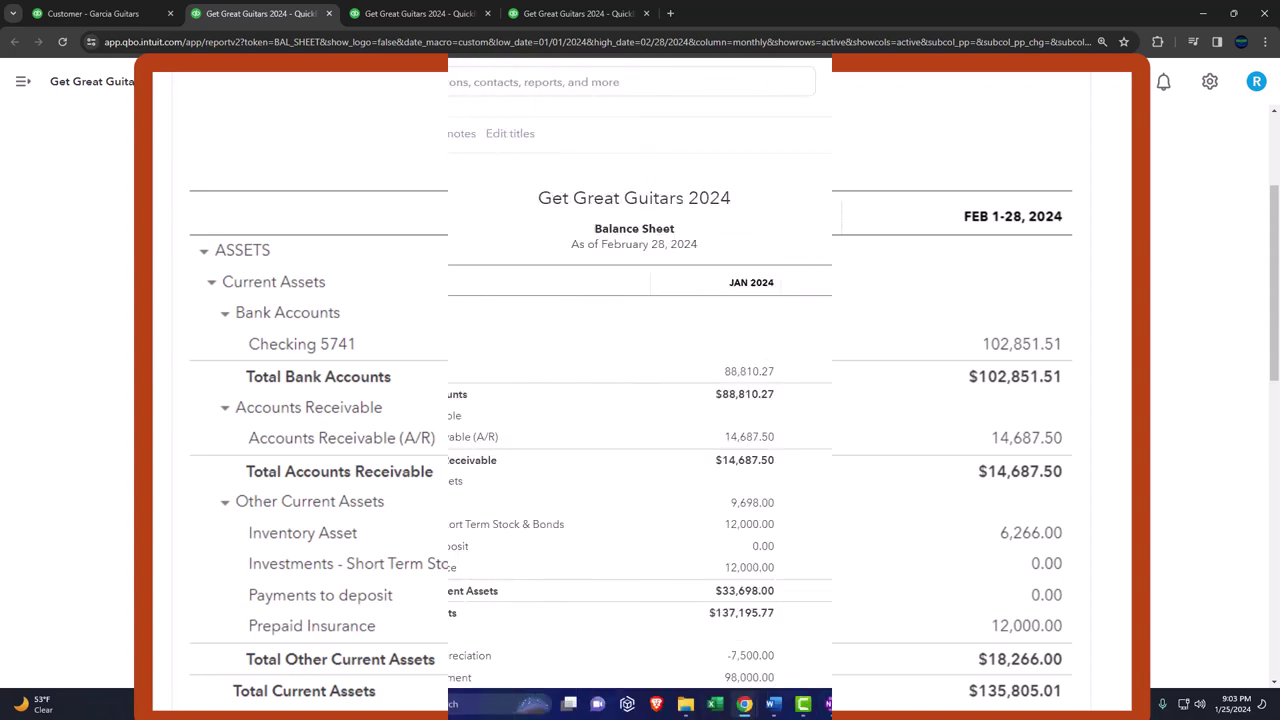
- Filter the Expenses list to open purchase orders, showing Fender's PO 1006 for $3,360.00
left_click(107, 17)
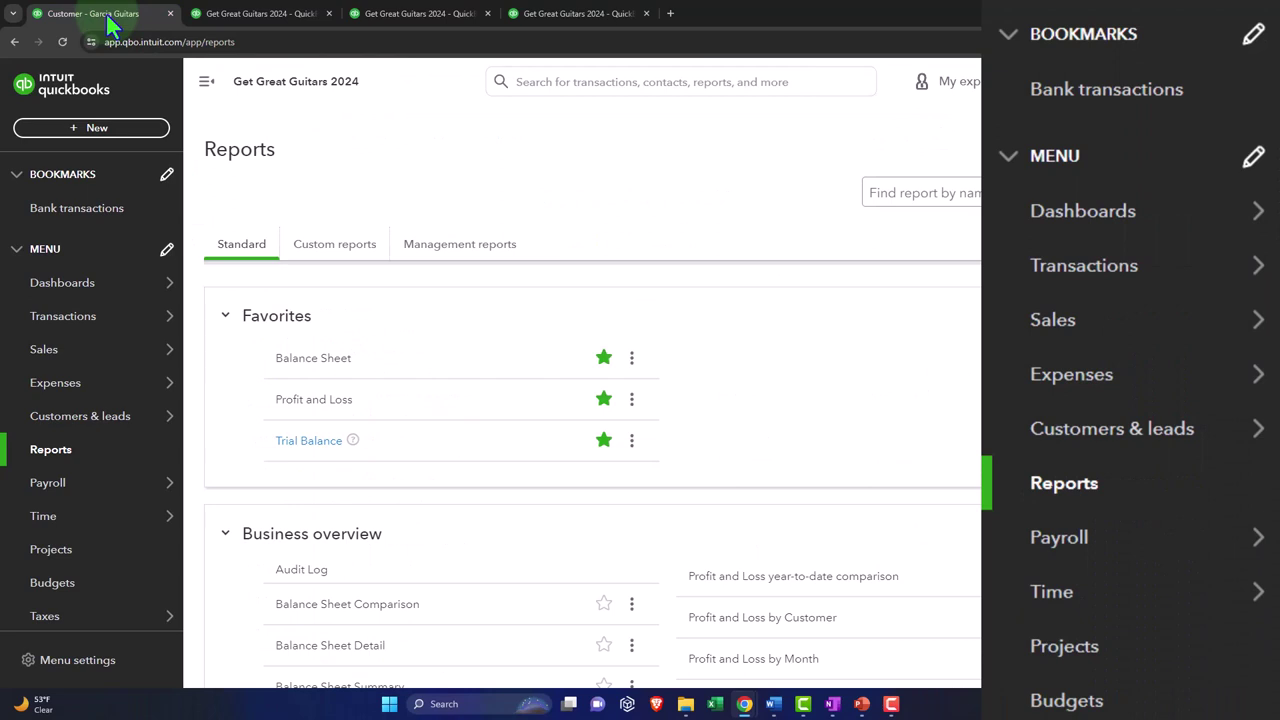
left_click(87, 395)
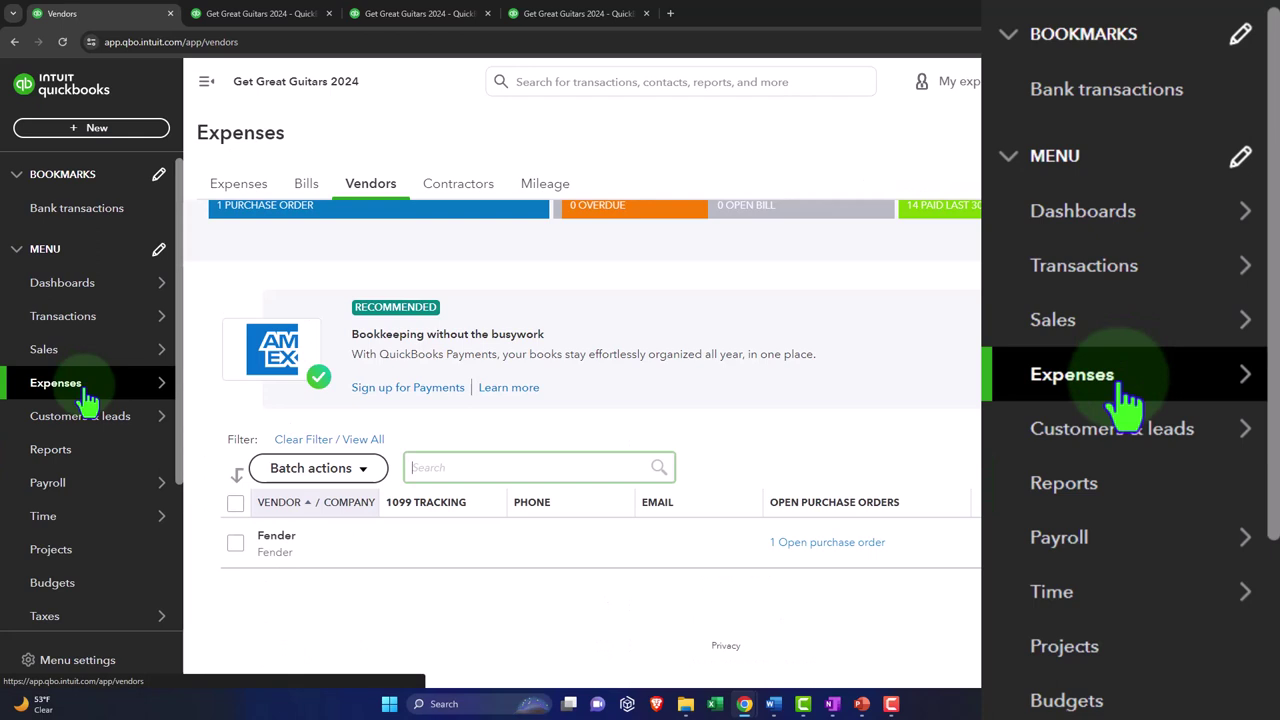
mouse_move(57, 388)
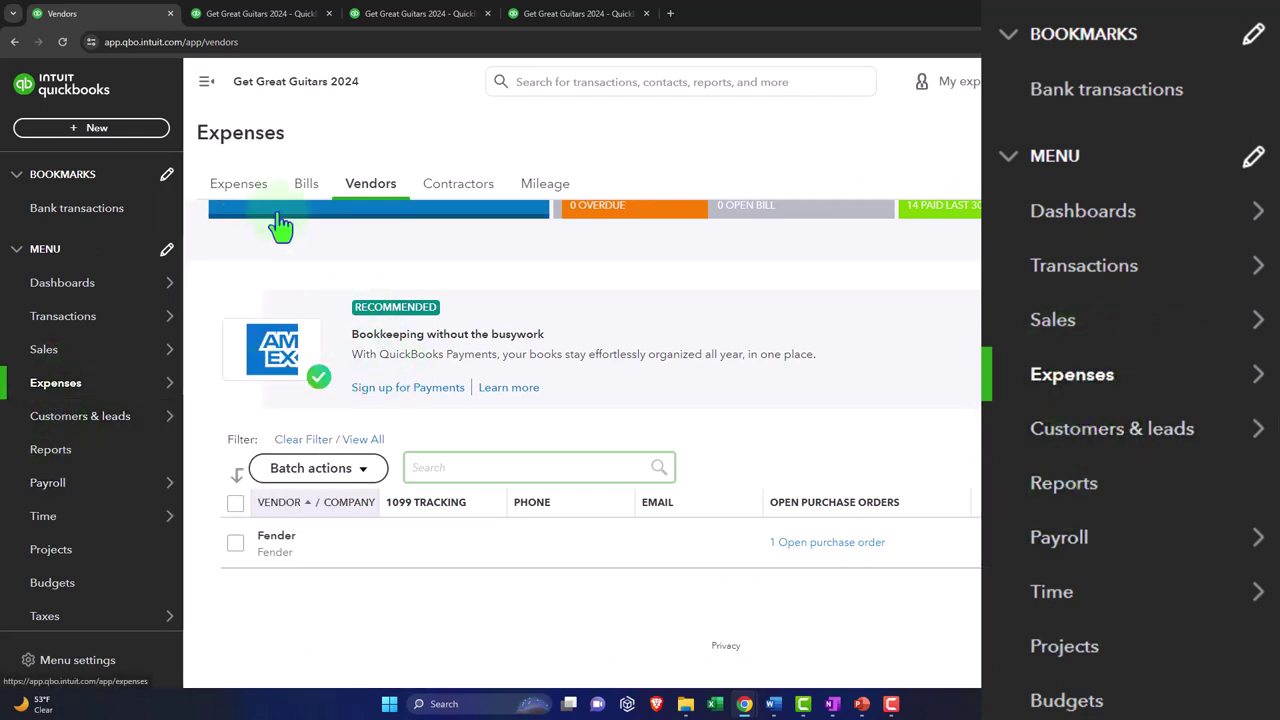
left_click(248, 190)
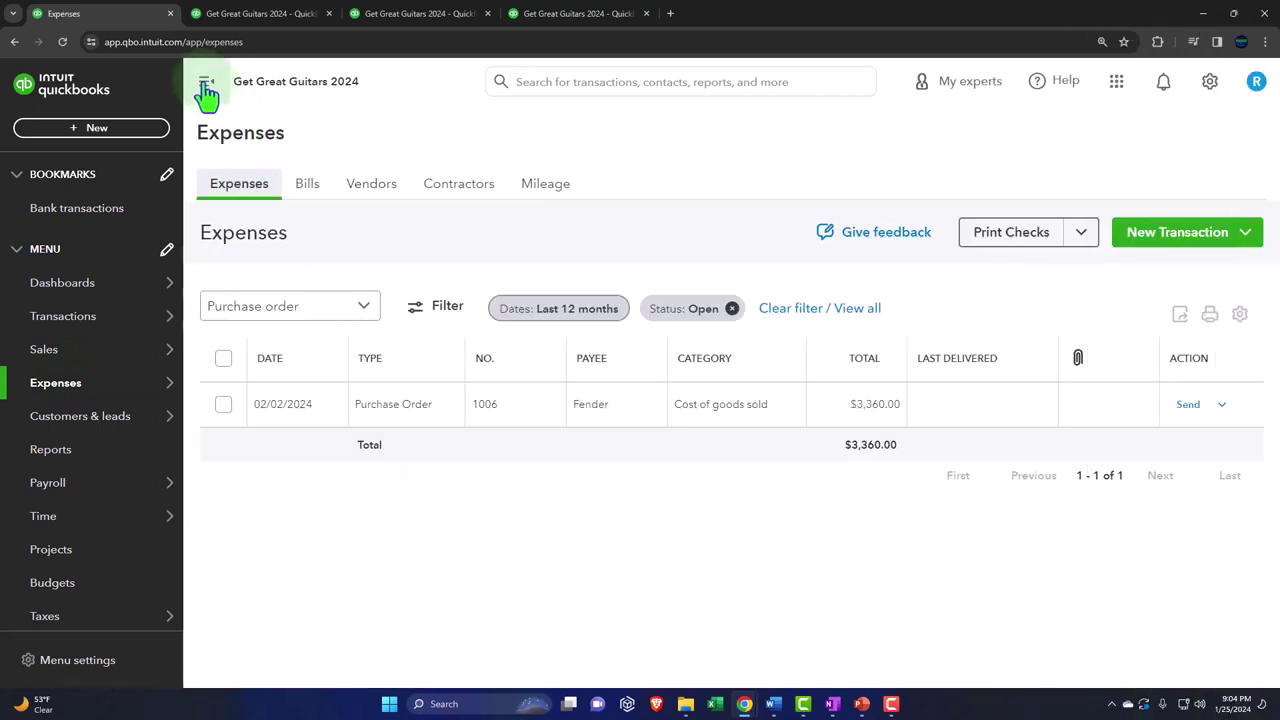
left_click(205, 88)
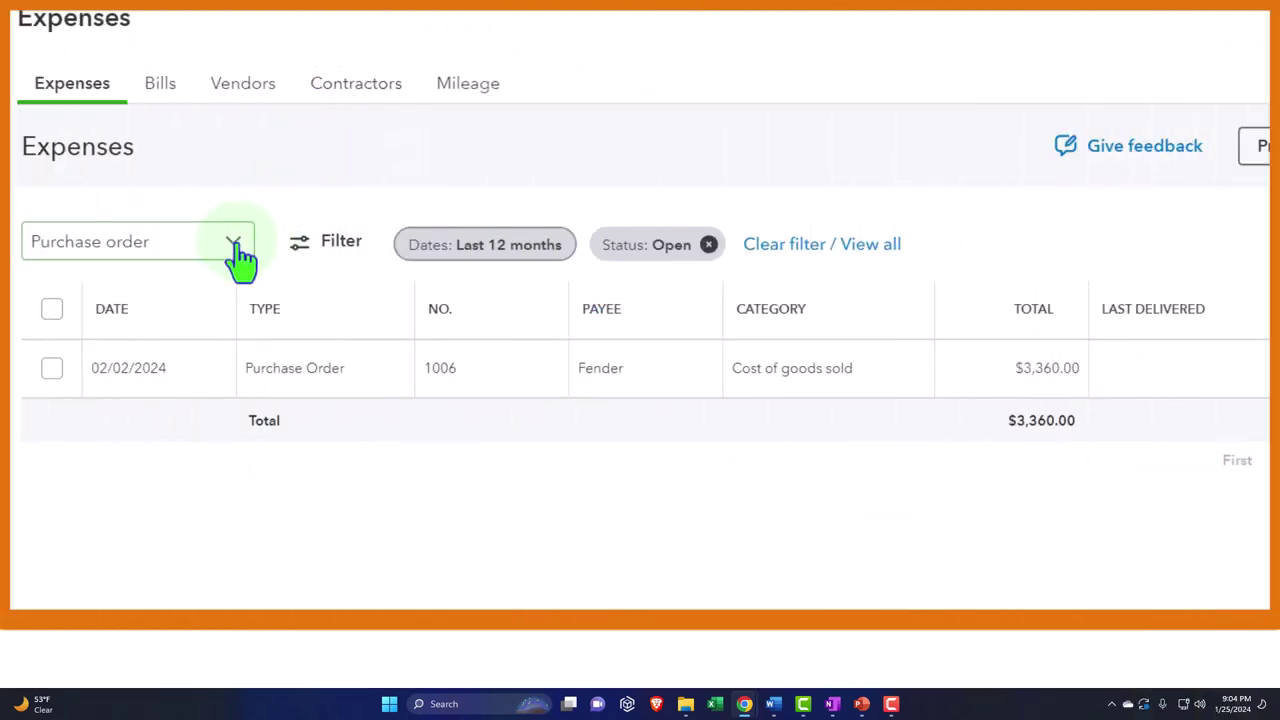
left_click(182, 308)
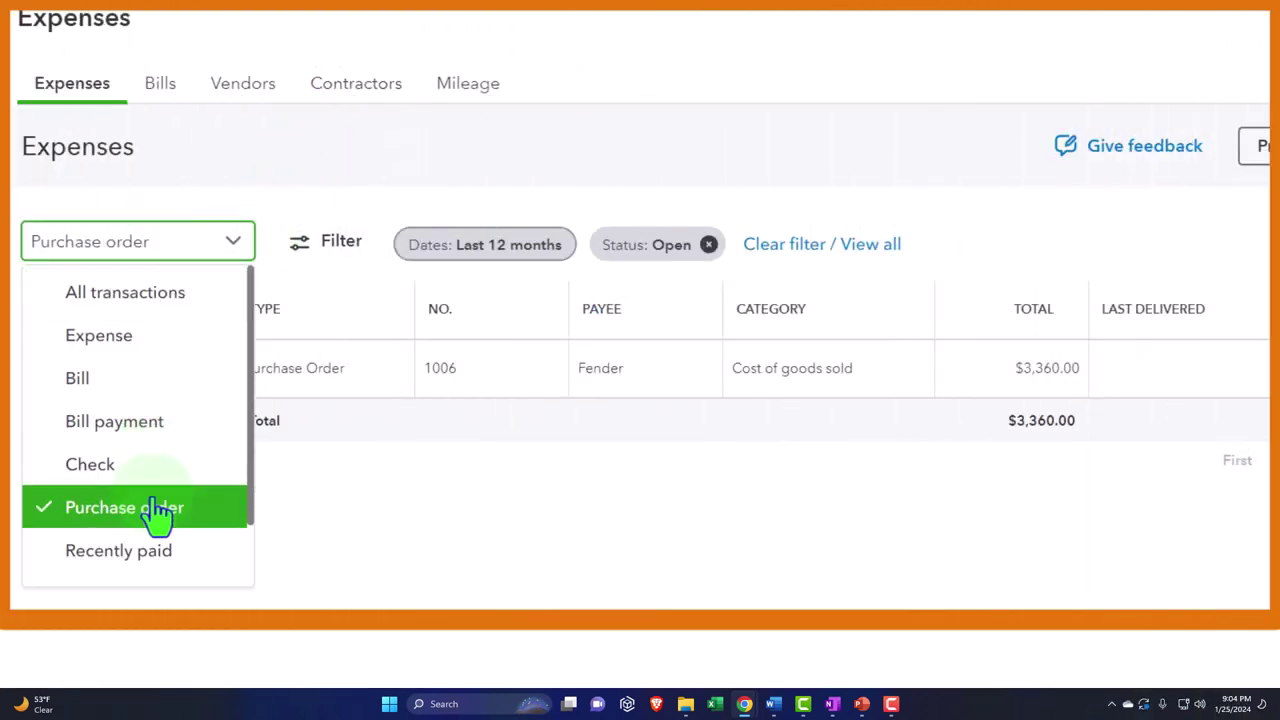
left_click(354, 534)
left_click(337, 260)
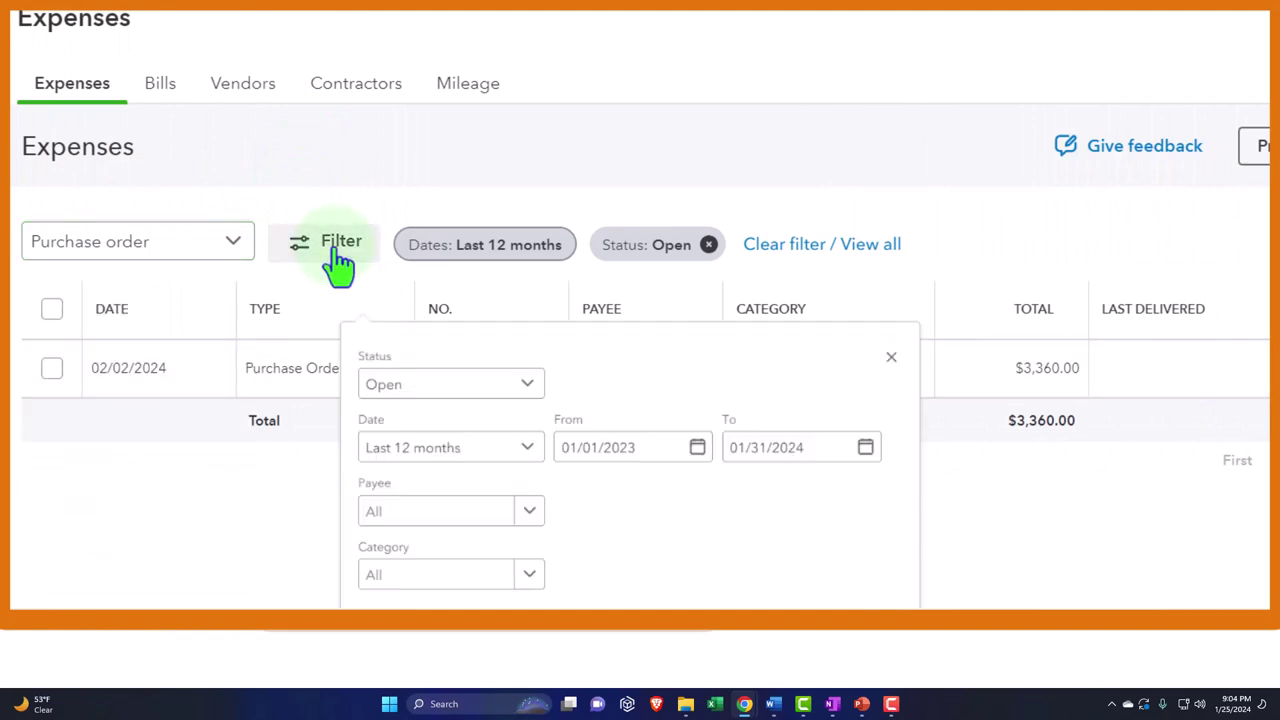
left_click(370, 370)
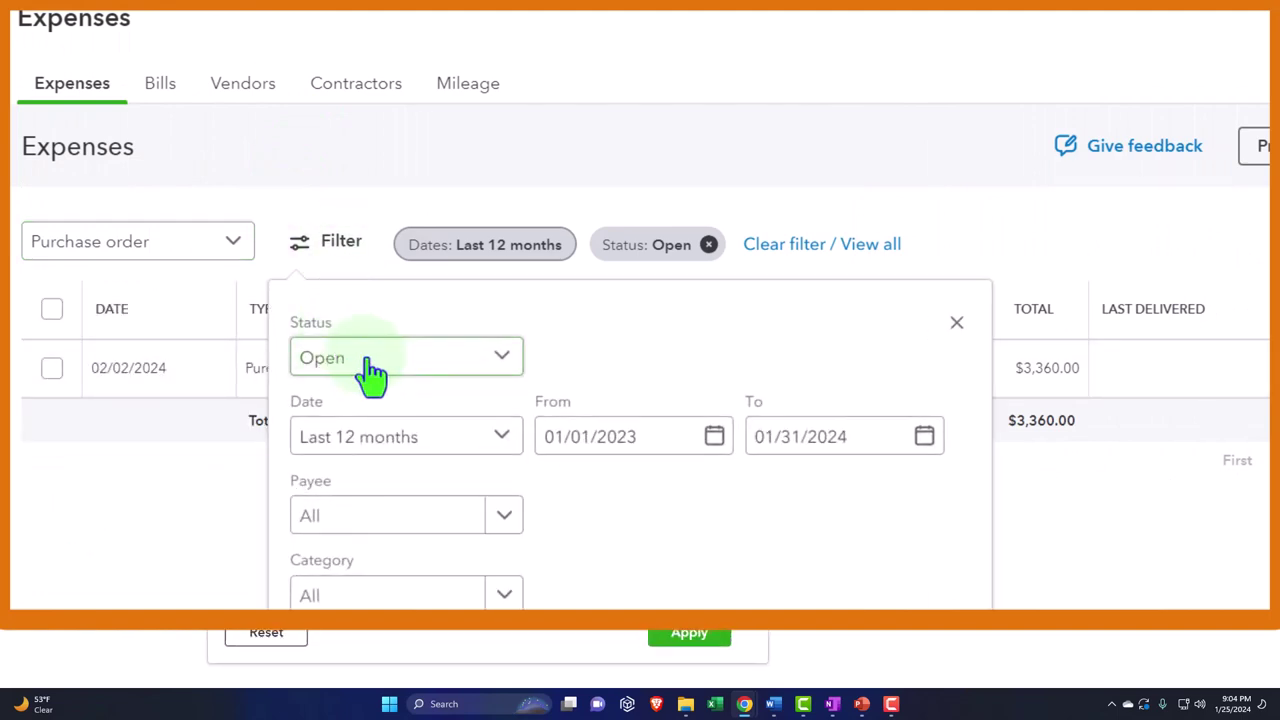
left_click(203, 543)
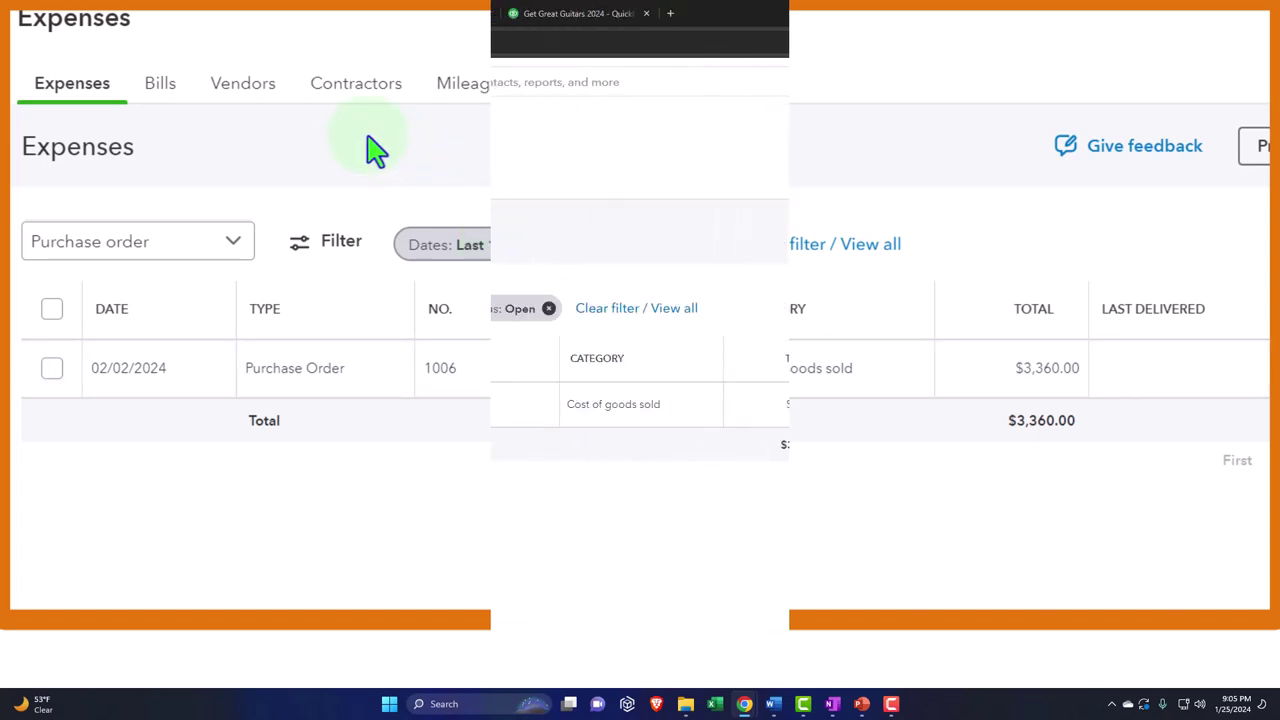
- Open Fender's vendor details page from the Vendors list
left_click(243, 83)
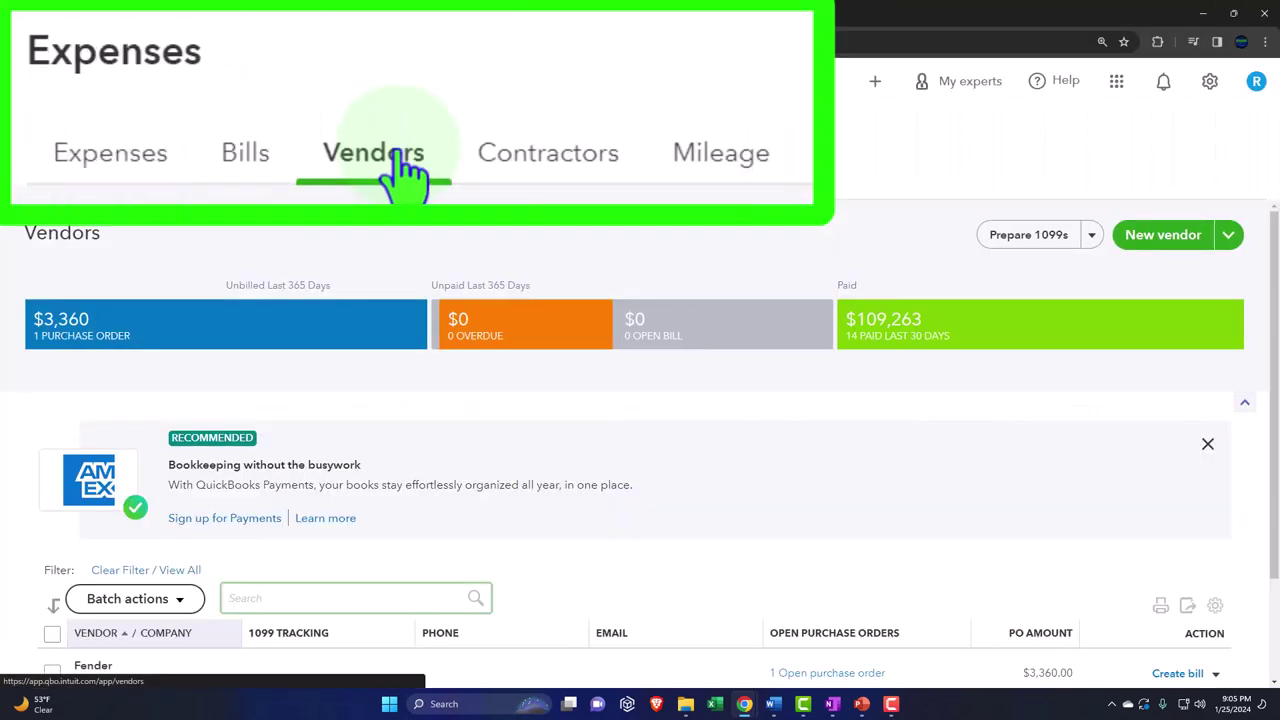
left_click(195, 328)
scroll(150, 340, "down", 1)
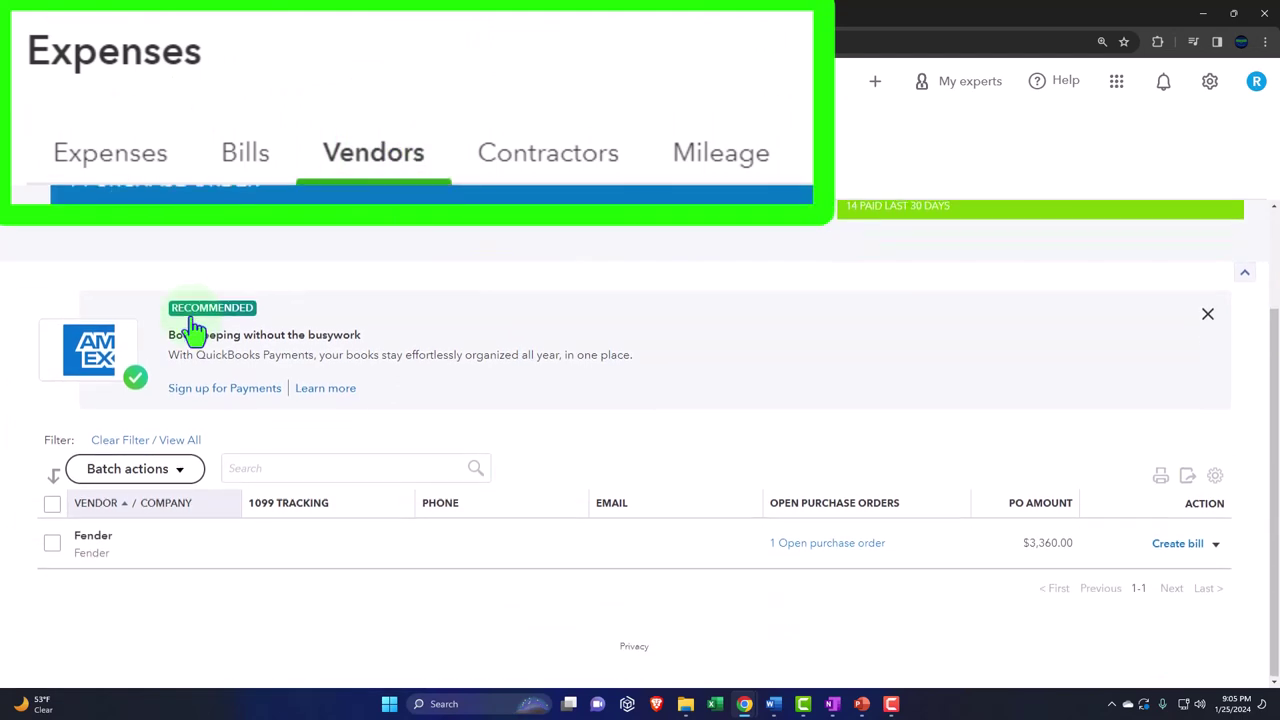
left_click(148, 558)
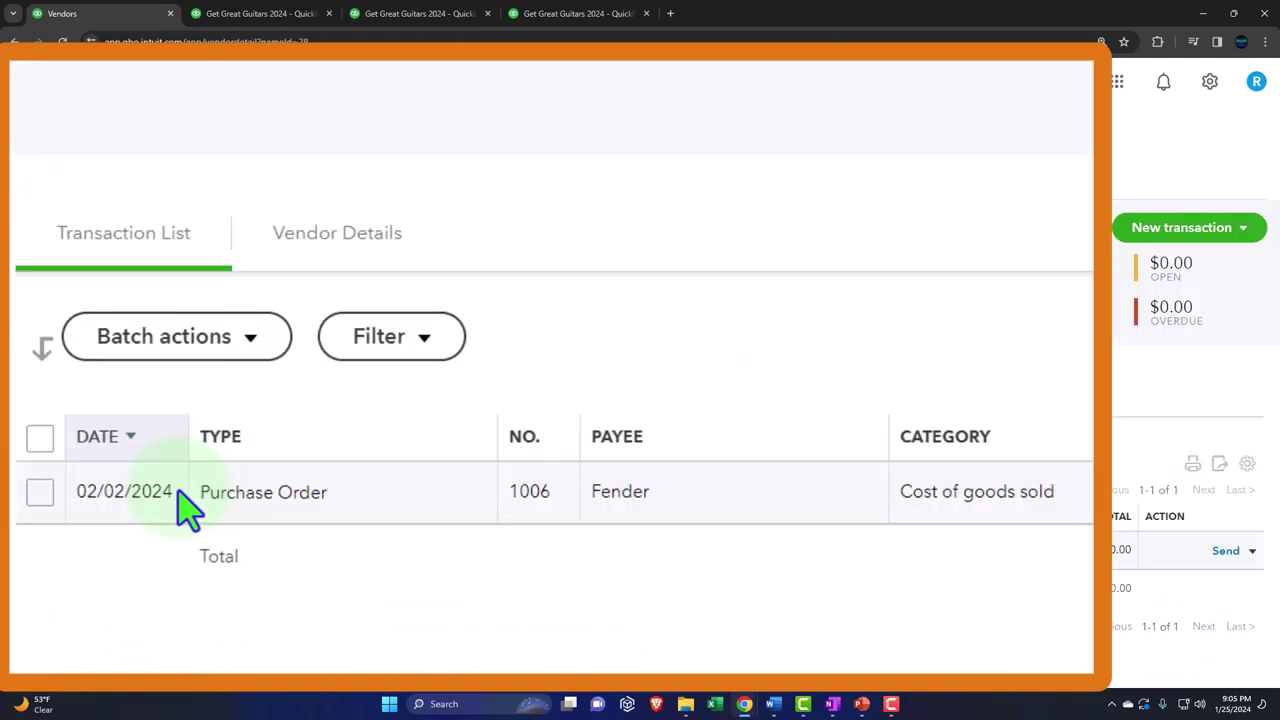
- Open purchase order 1006 and review its line: 20 Squire at 168, totalling $3,360.00
left_click(322, 512)
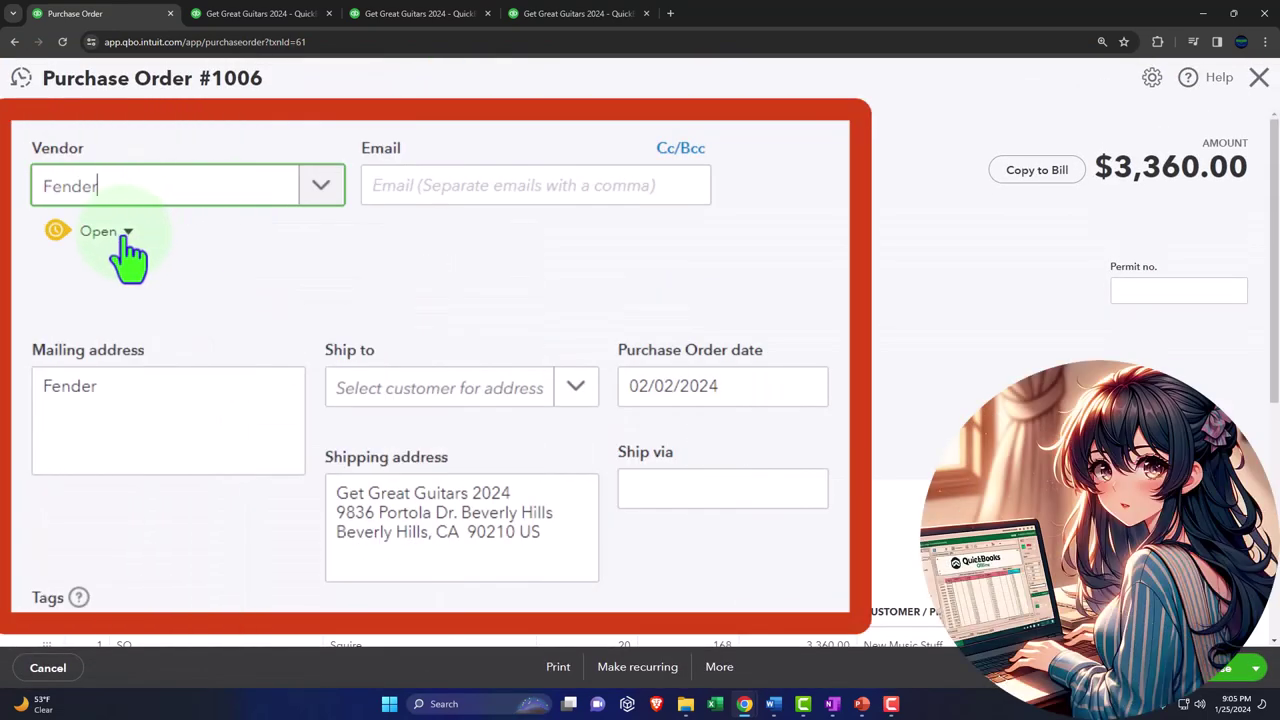
scroll(283, 335, "down", 2)
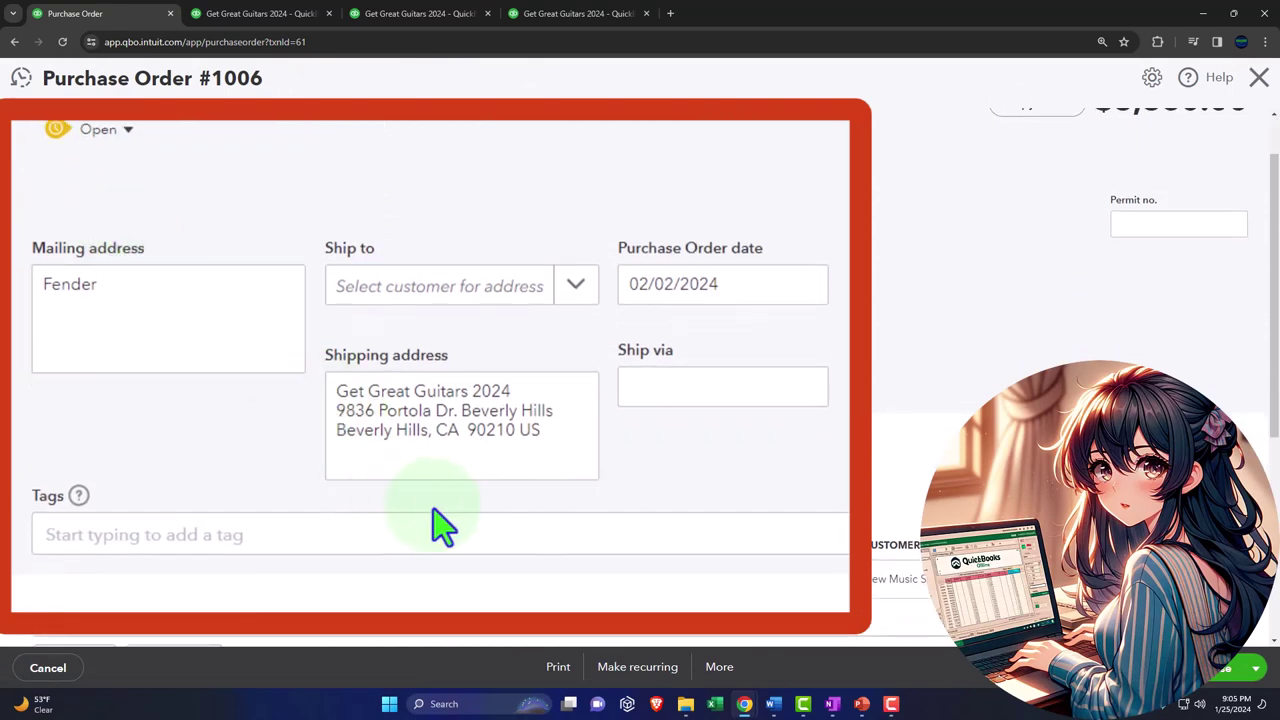
scroll(283, 335, "down", 2)
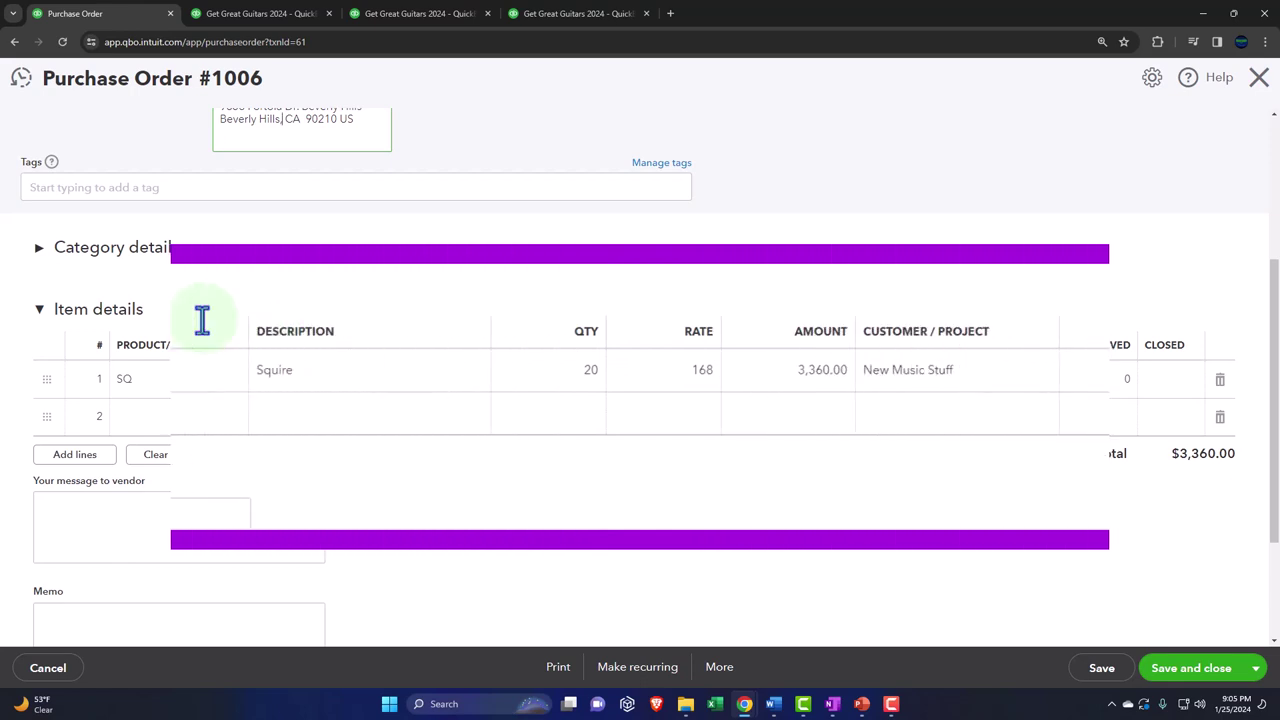
scroll(204, 328, "down", 2)
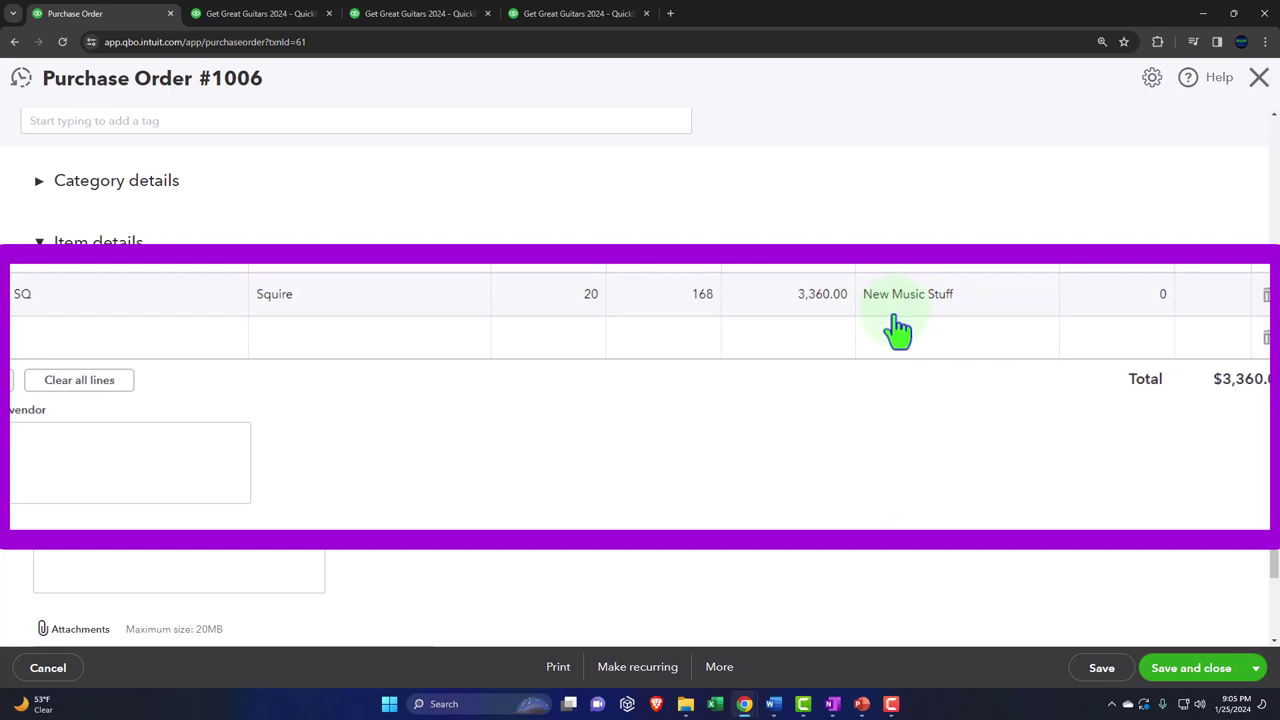
scroll(895, 335, "up", 3)
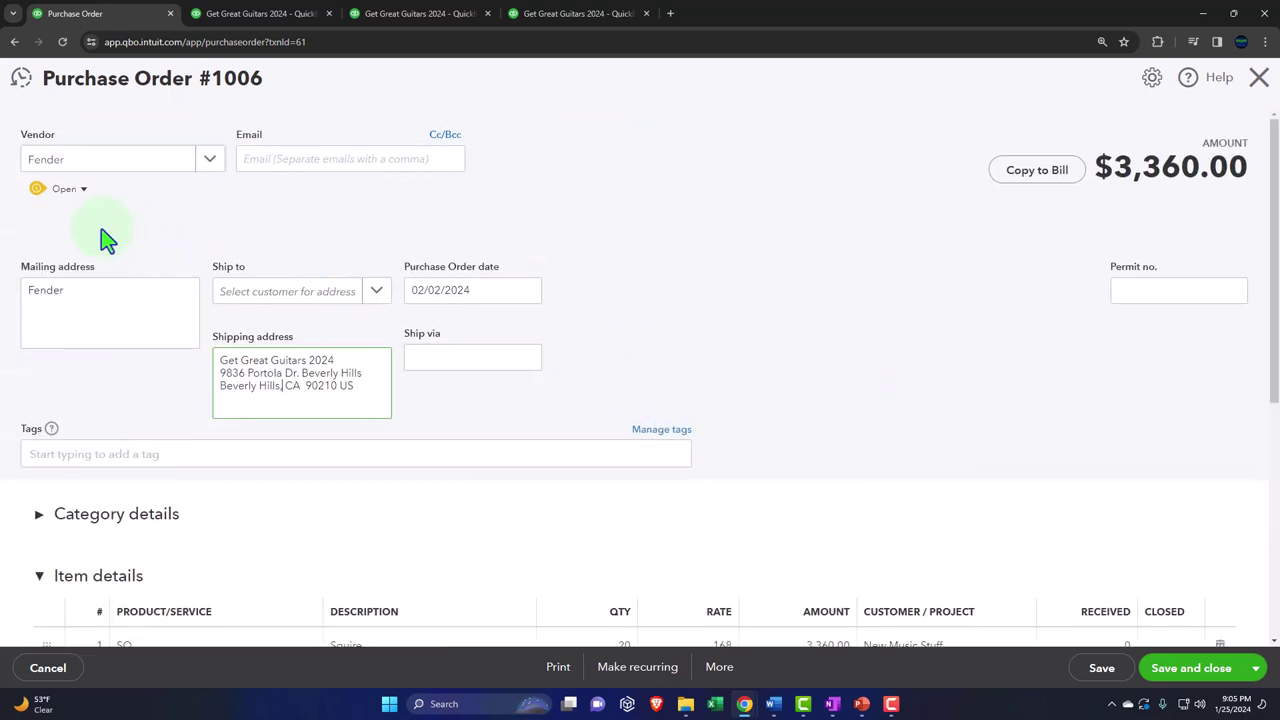
left_click(71, 166)
scroll(106, 243, "down", 3)
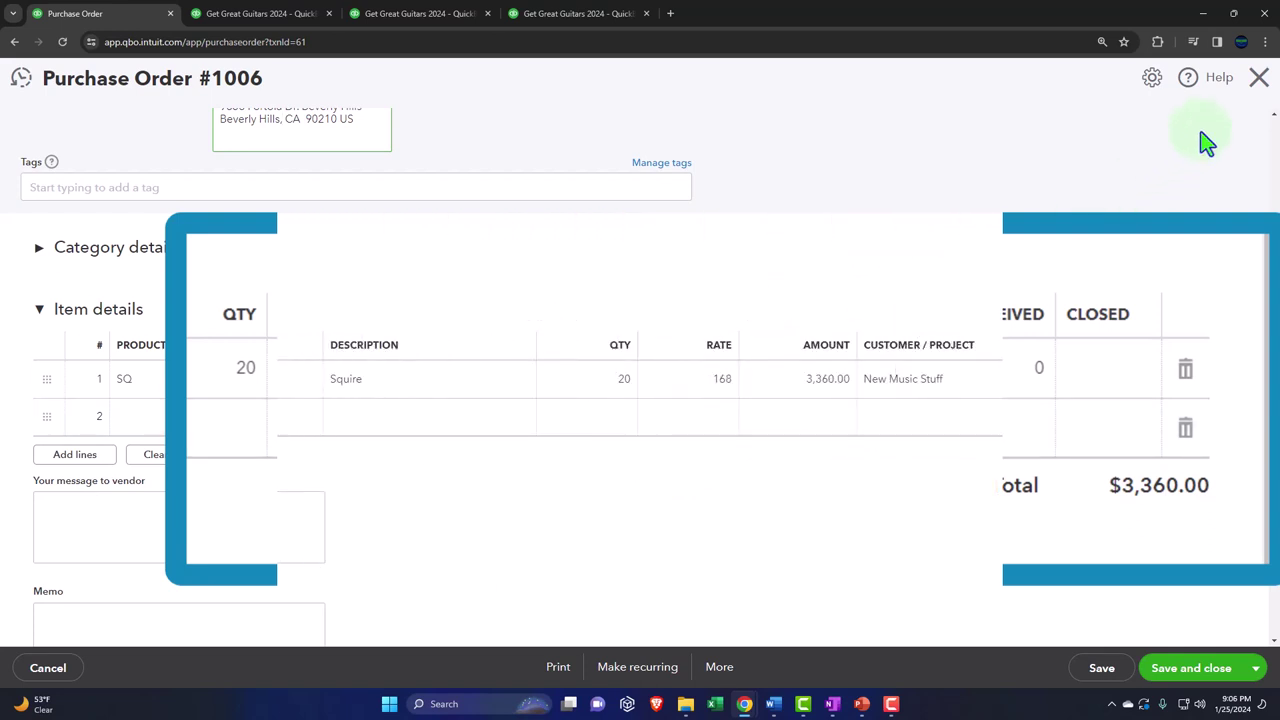
- Close purchase order 1006 and show its action menu on Fender's vendor page
left_click(1259, 78)
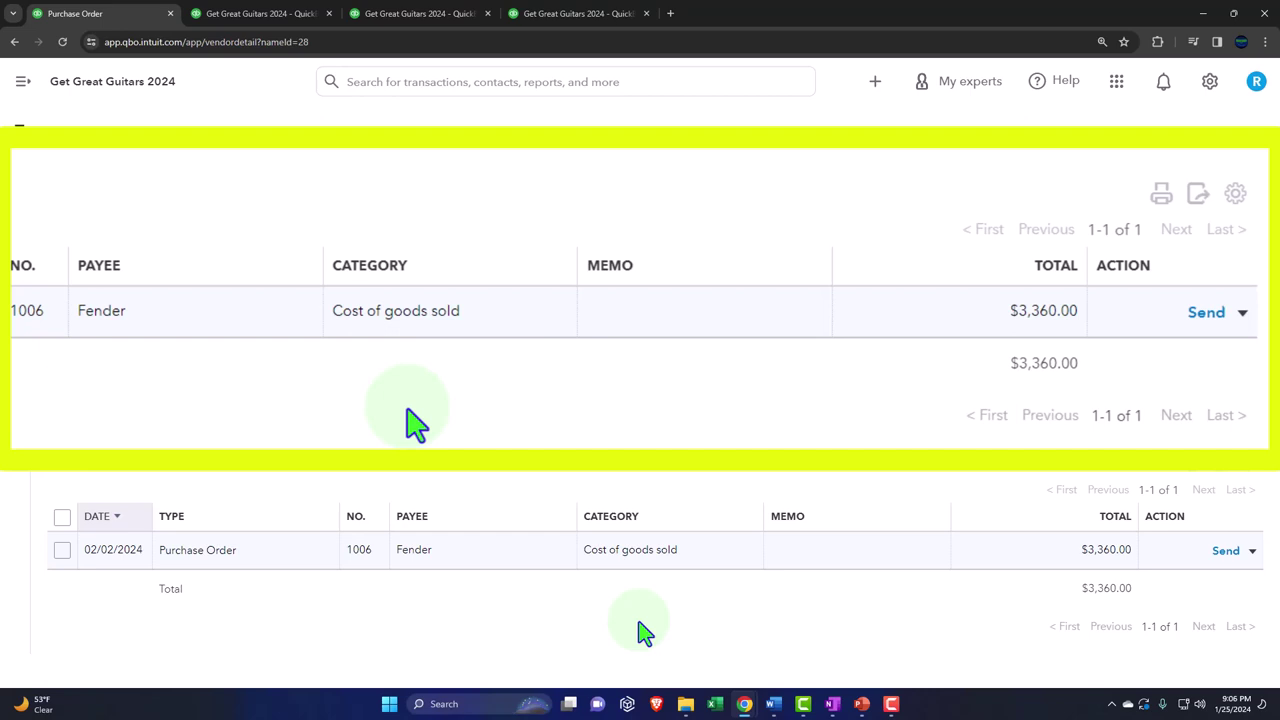
left_click(1252, 551)
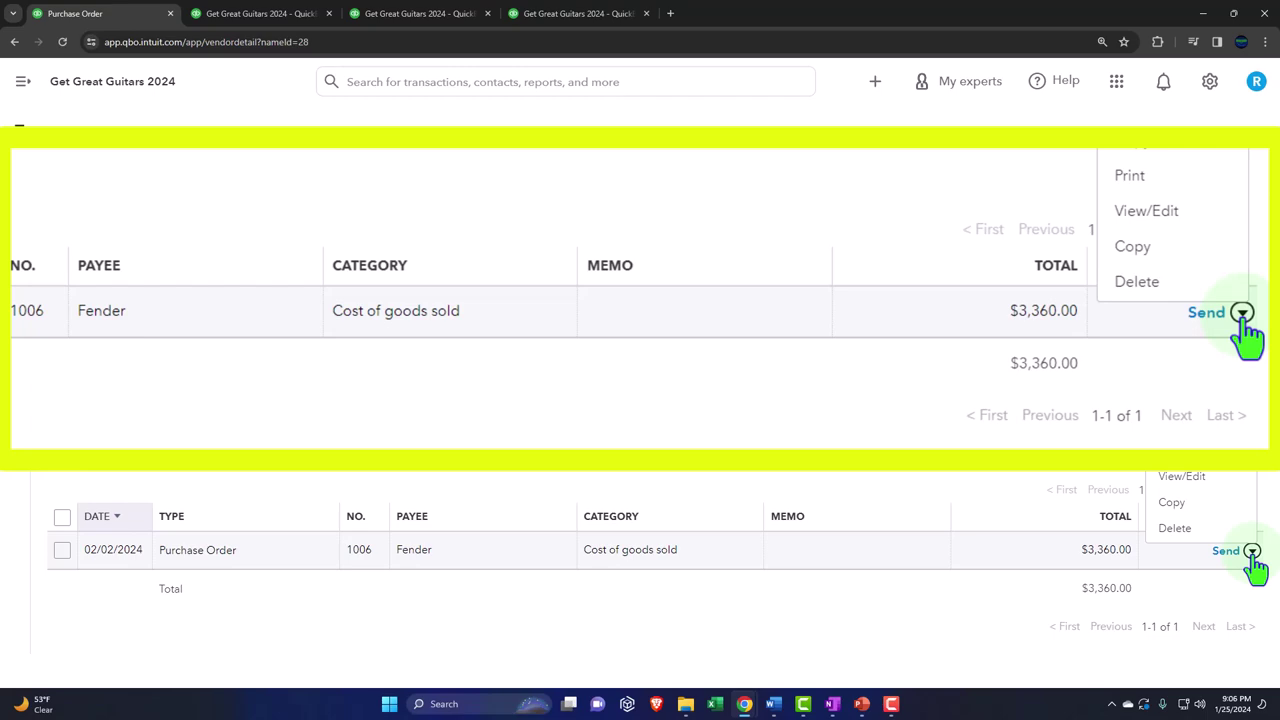
left_click(832, 704)
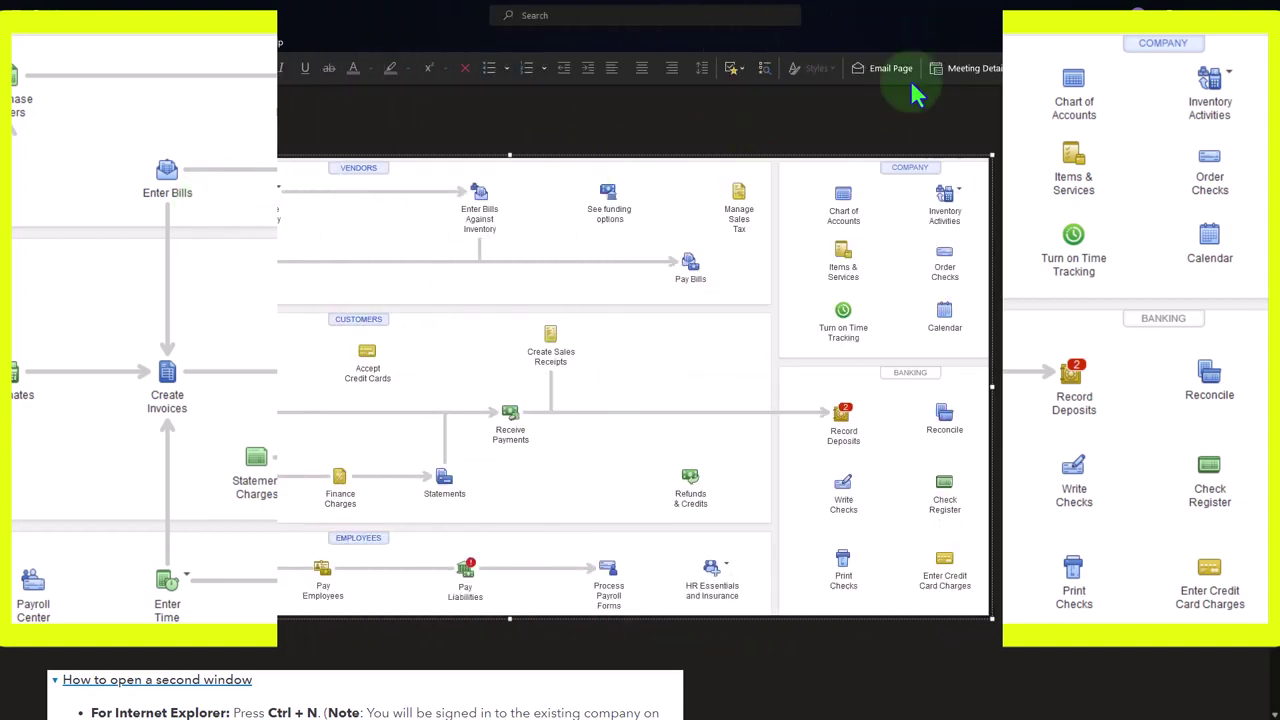
left_click(1199, 18)
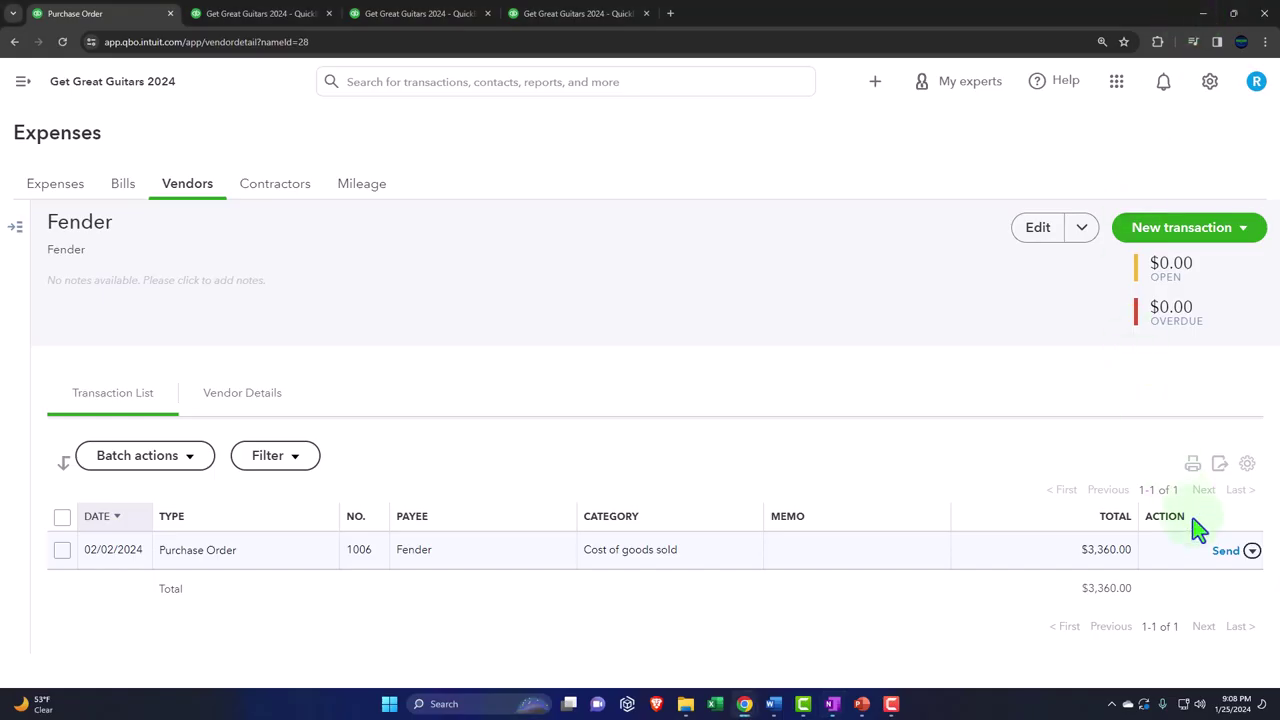
left_click(1252, 551)
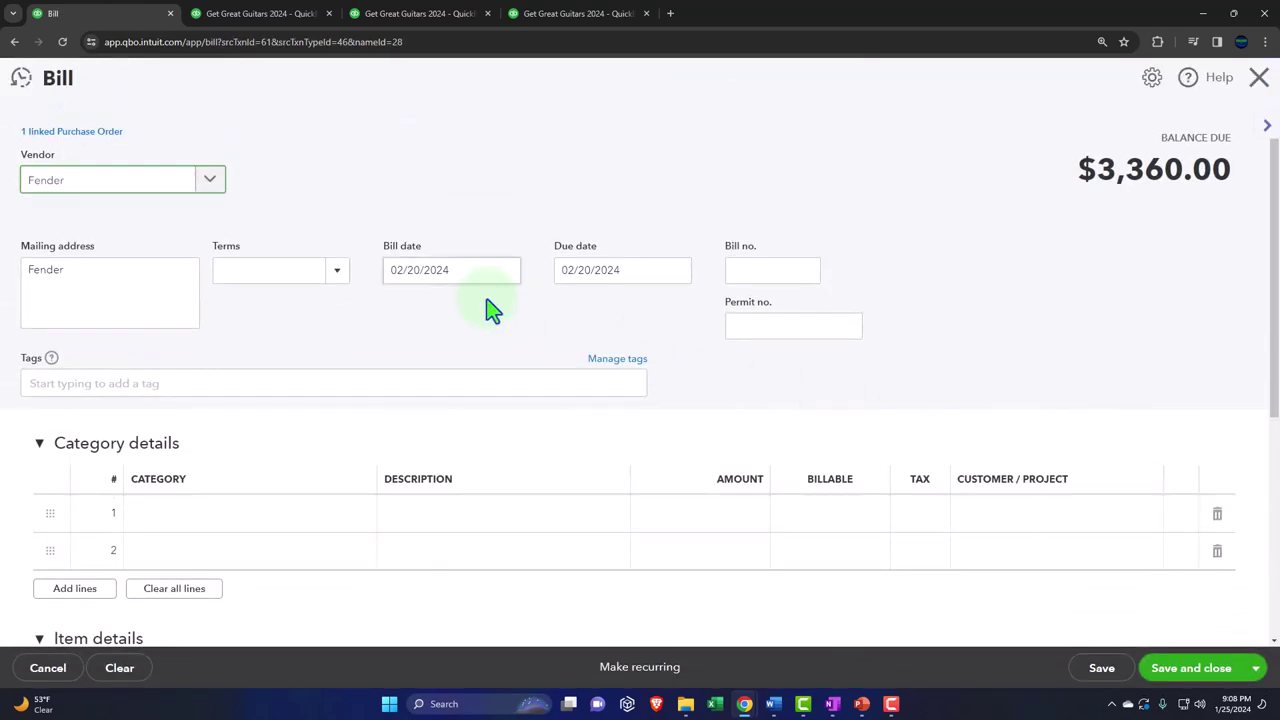
scroll(130, 290, "down", 2)
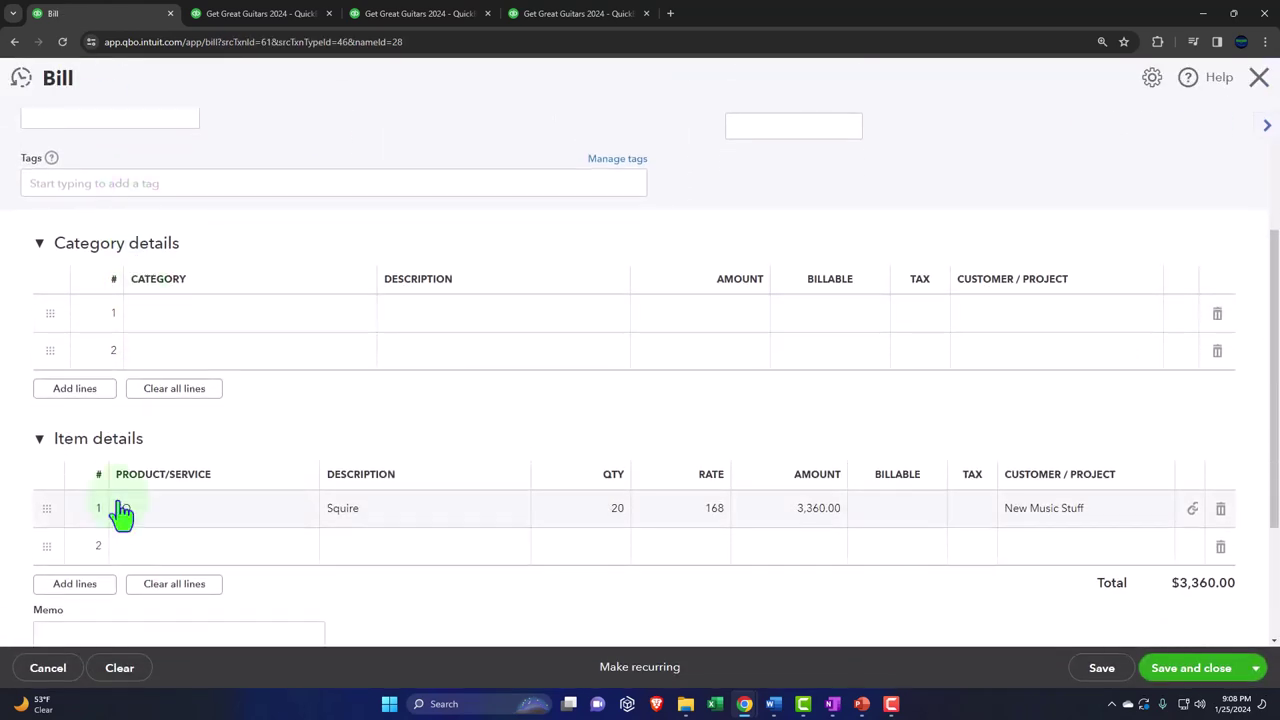
left_click(1259, 84)
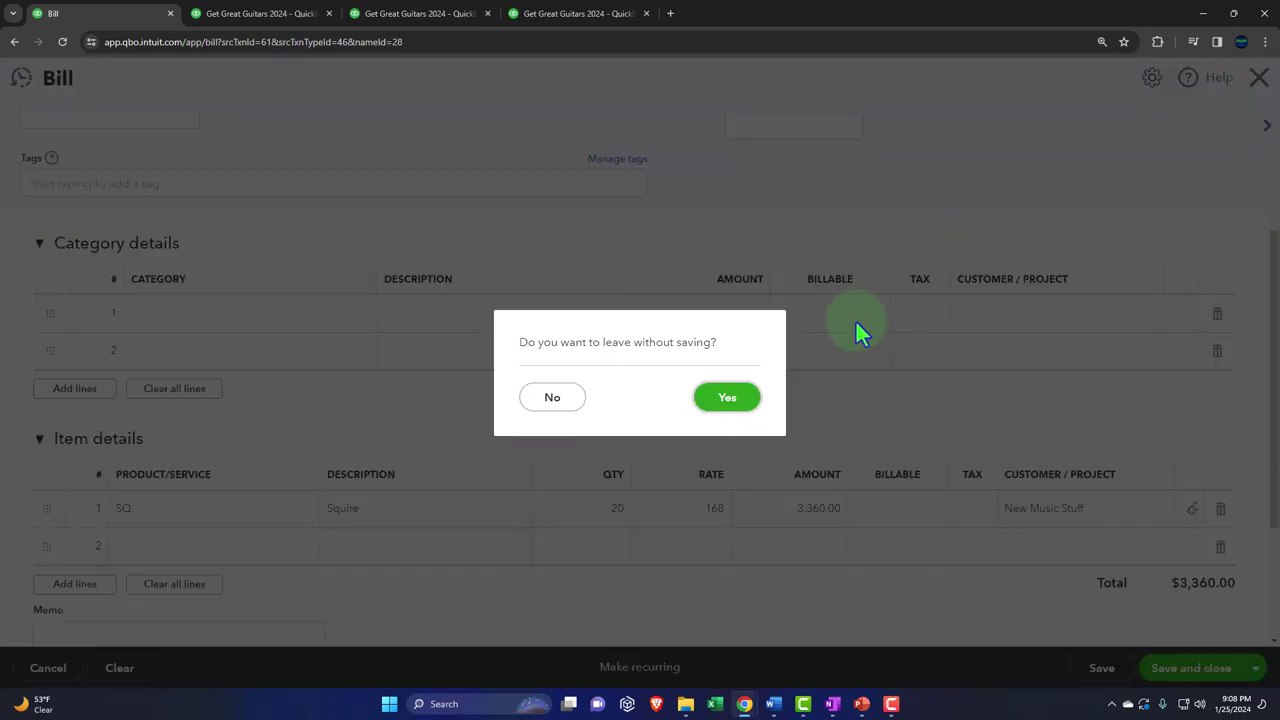
left_click(728, 402)
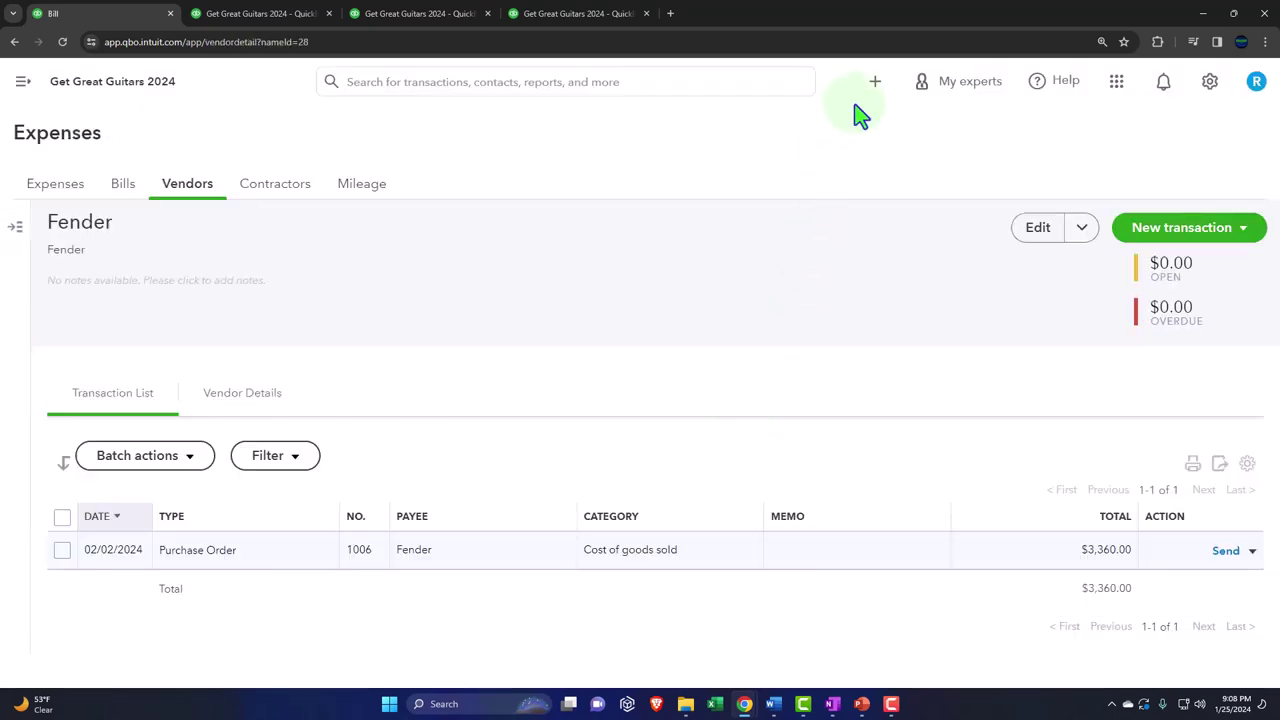
- Create a new bill for vendor Fender with a bill date of 02/22/2024
left_click(873, 85)
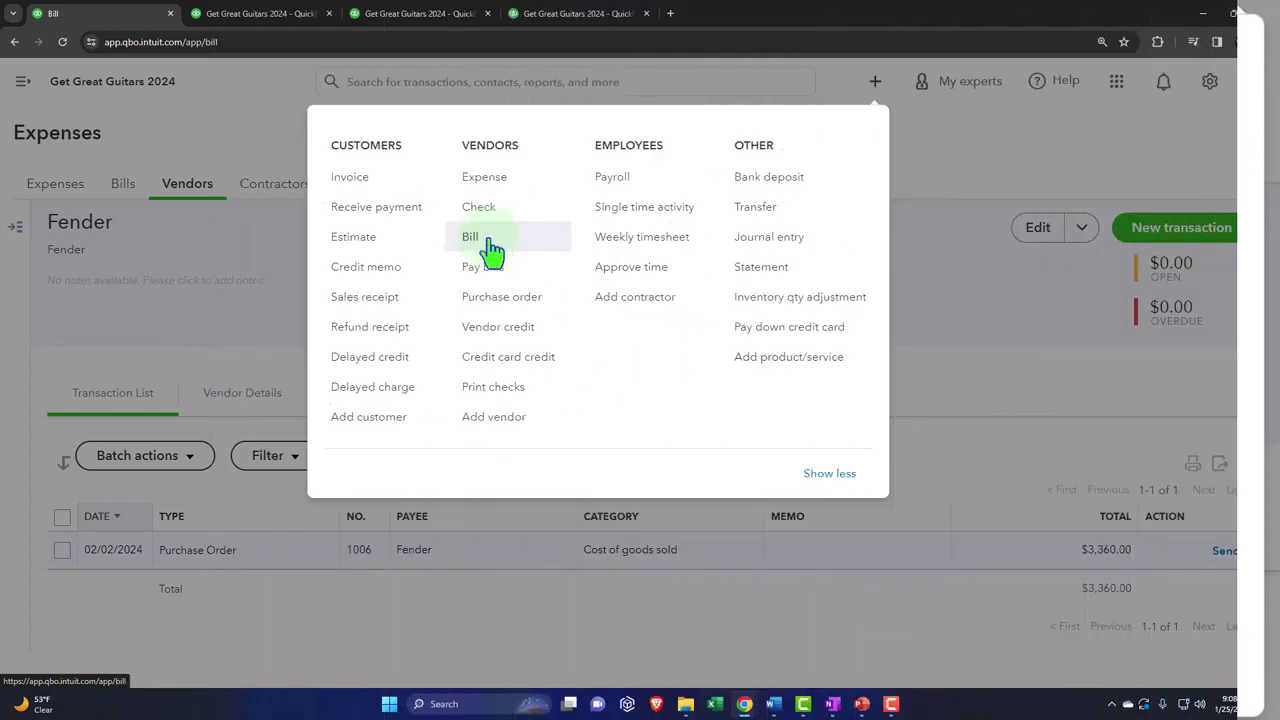
left_click(491, 251)
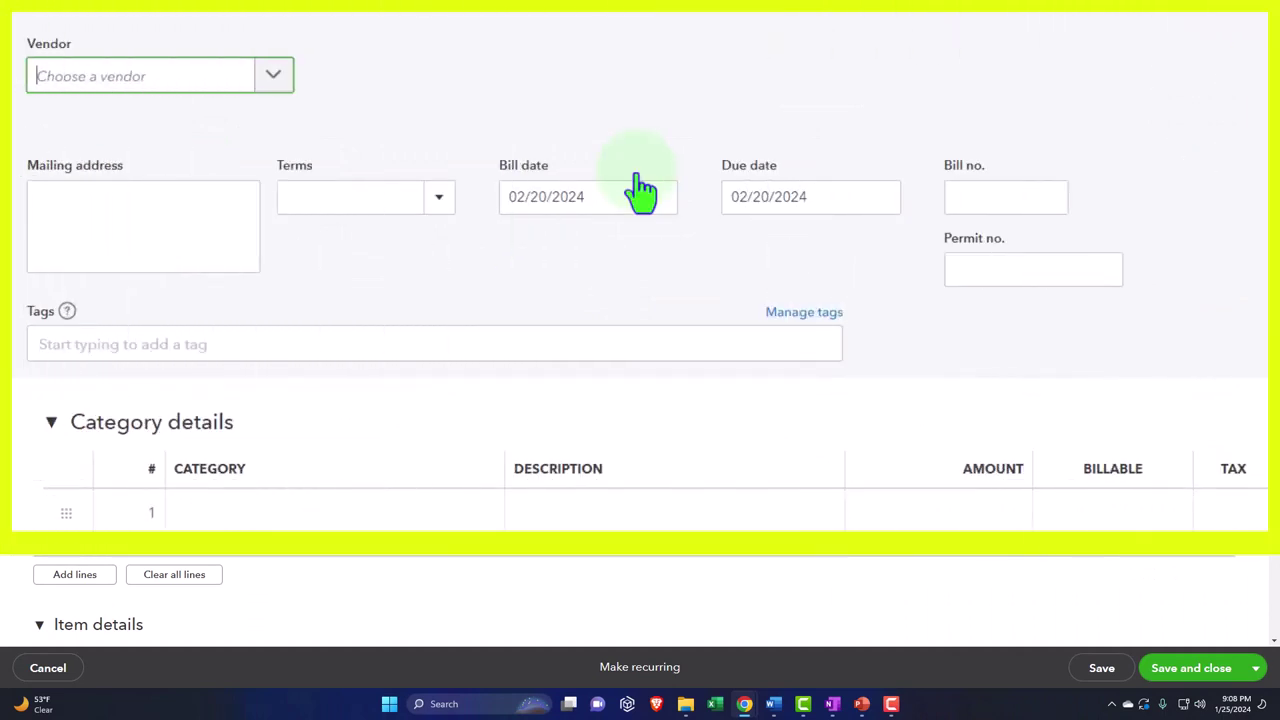
type("fe")
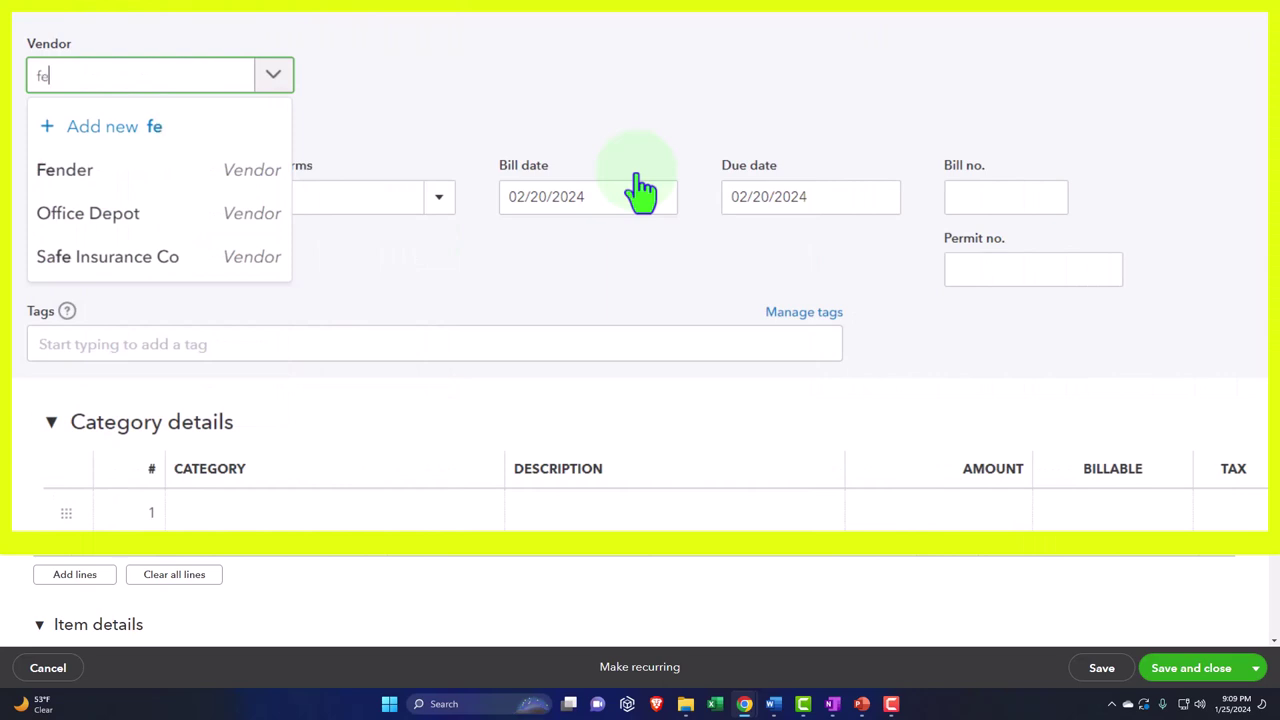
key("Down")
key("Down")
key("Return")
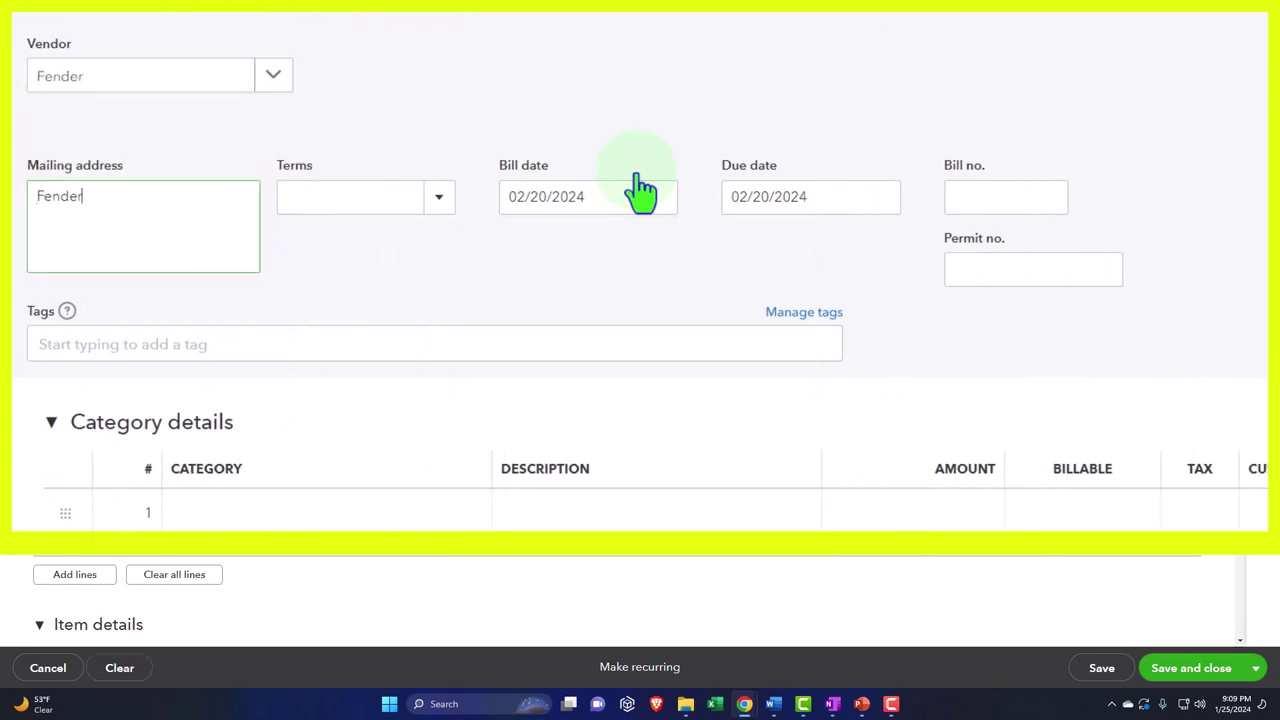
key("Tab")
key("Tab")
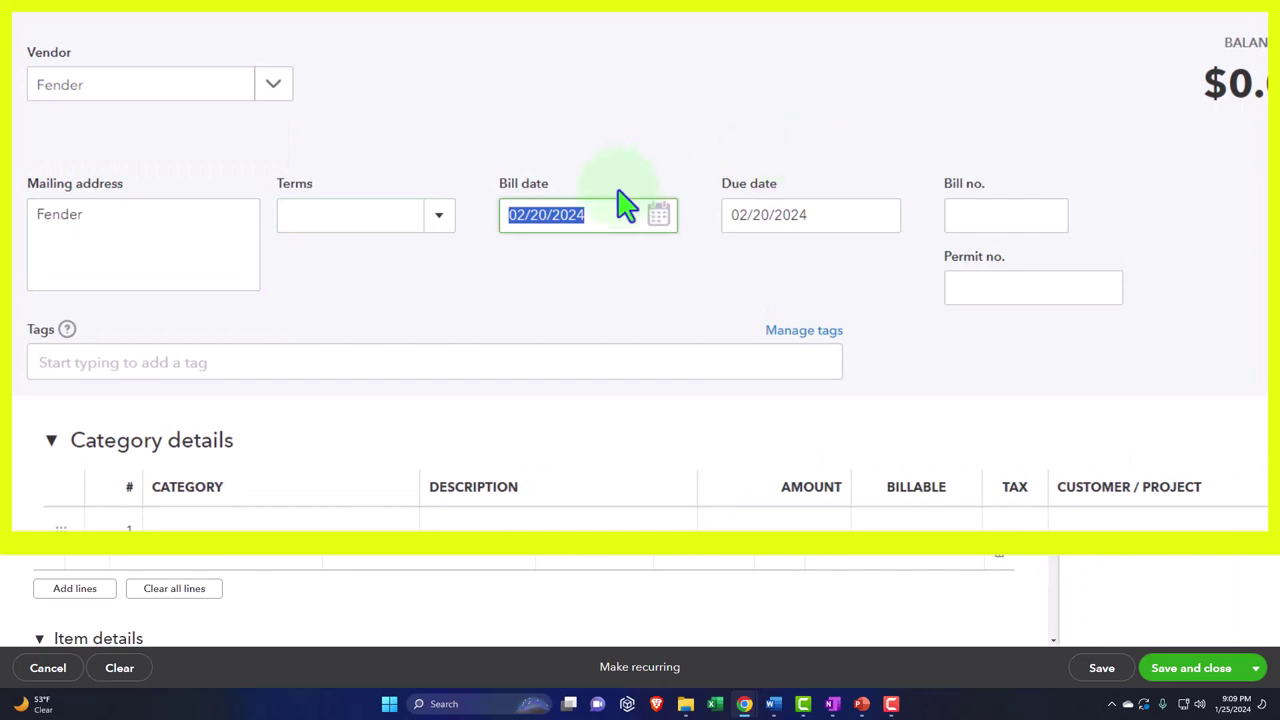
key("plus")
key("plus")
key("Tab")
key("Tab")
key("Tab")
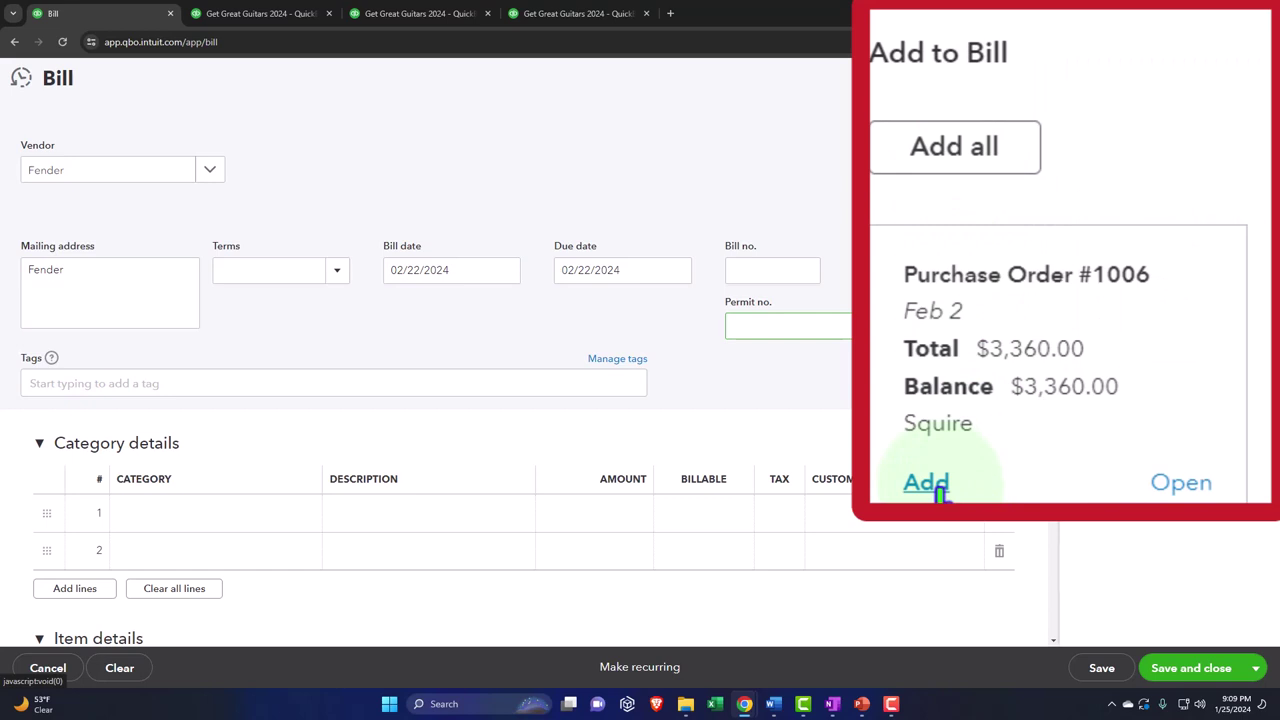
- Add purchase order #1006 to the bill, bringing in 20 Squire at 168 for $3,360.00
left_click(1112, 364)
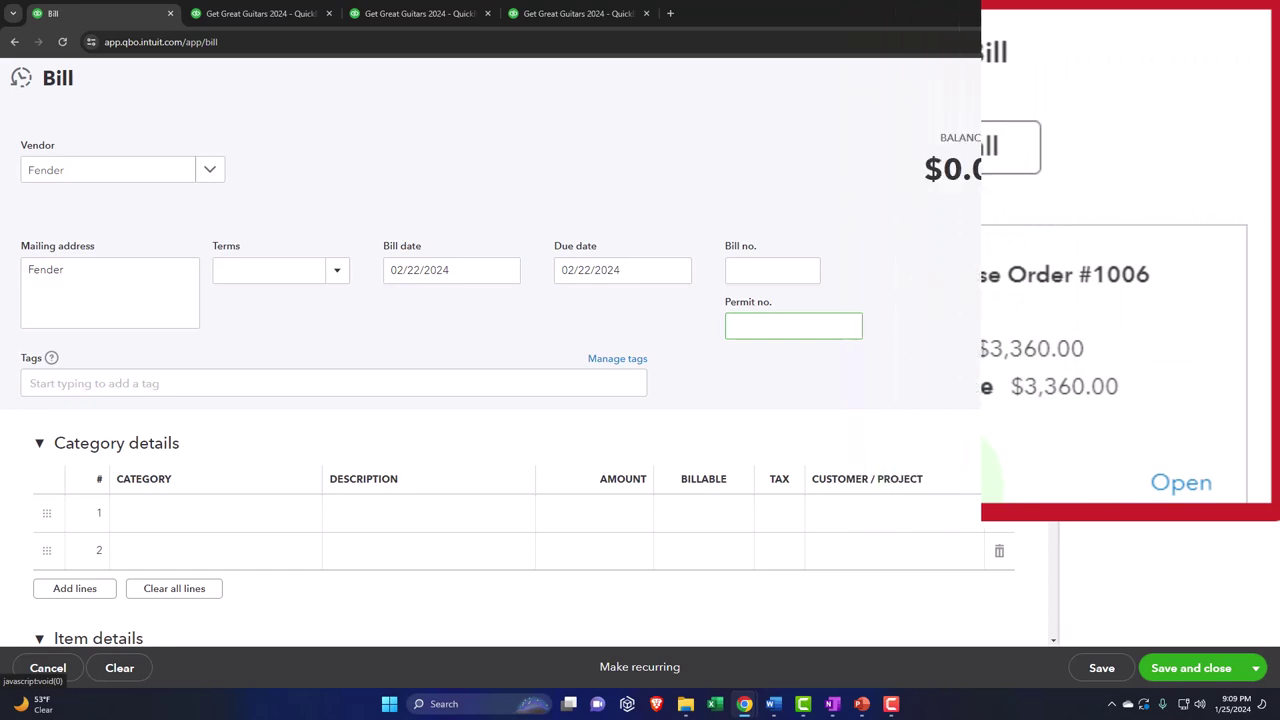
left_click(729, 274)
key("Tab")
left_click(1046, 124)
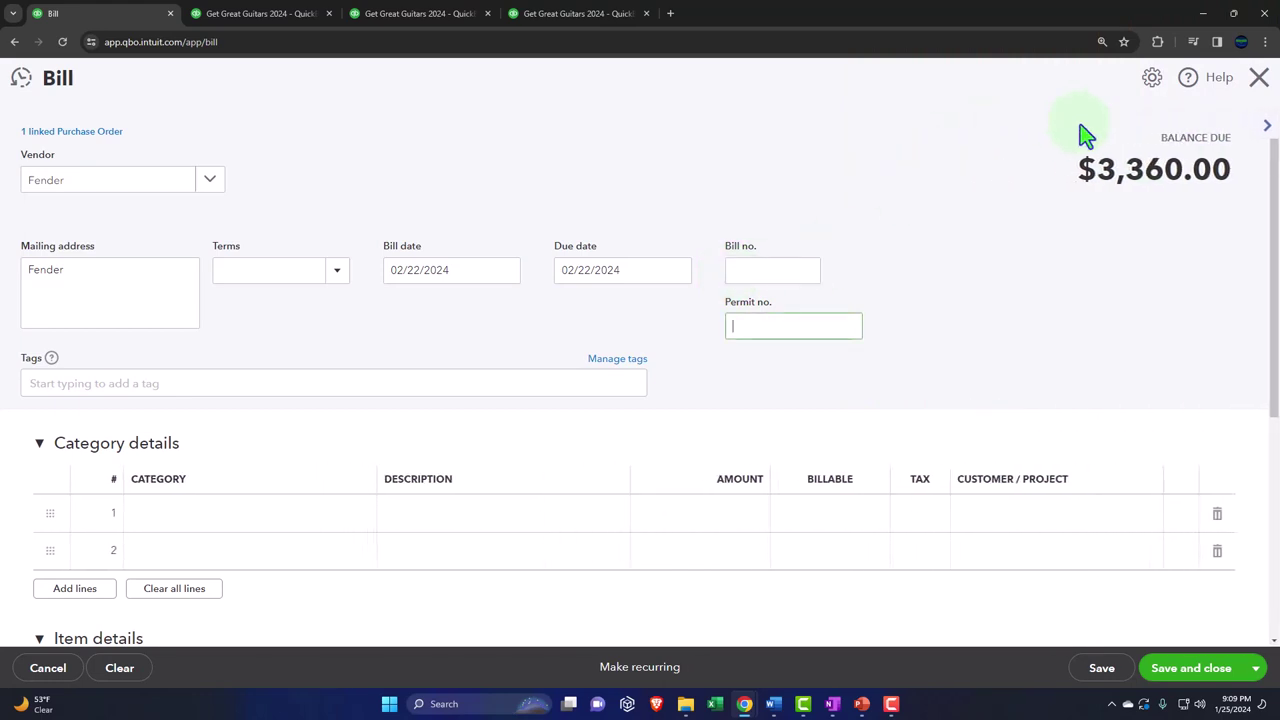
key("Tab")
key("Tab")
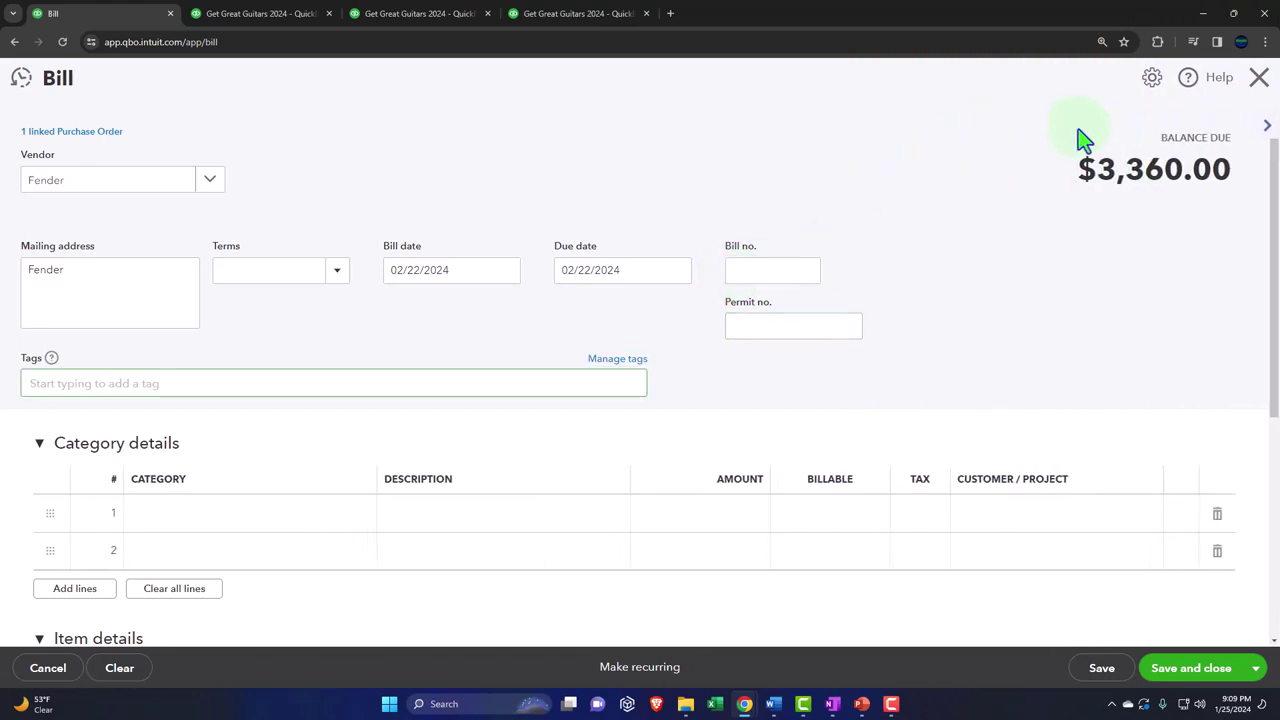
key("Tab")
key("Tab")
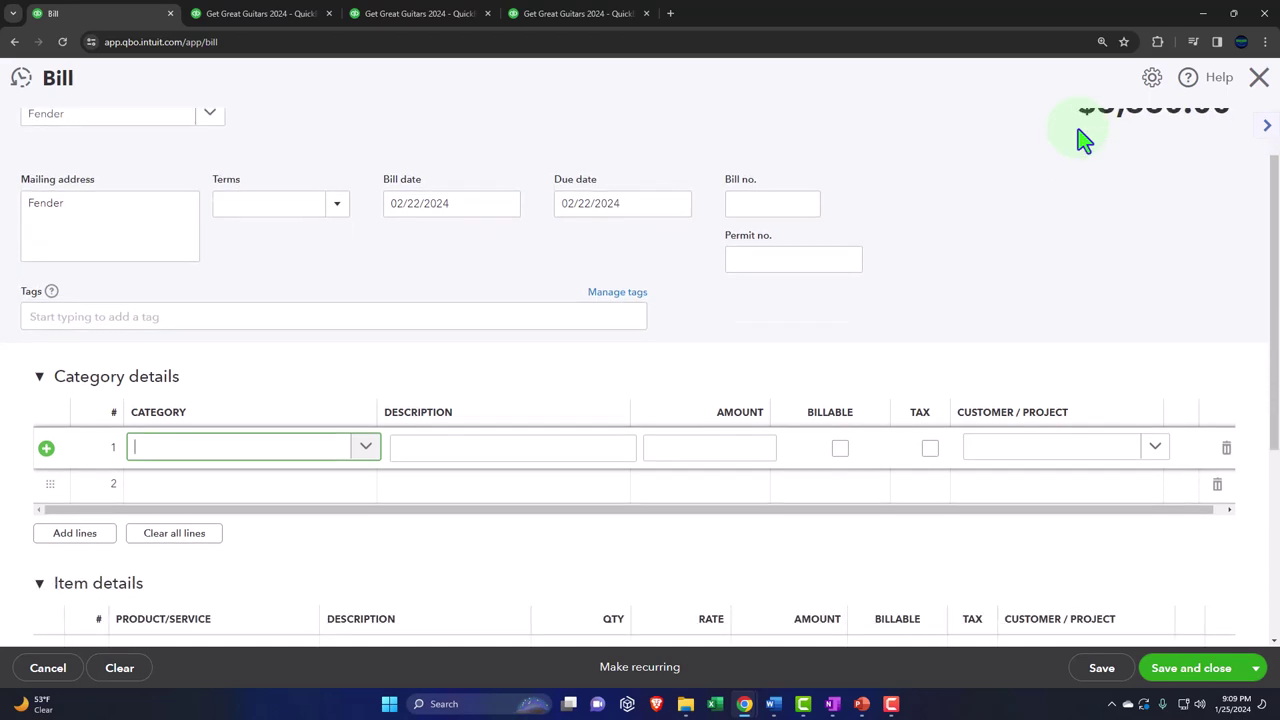
scroll(1082, 139, "down", 2)
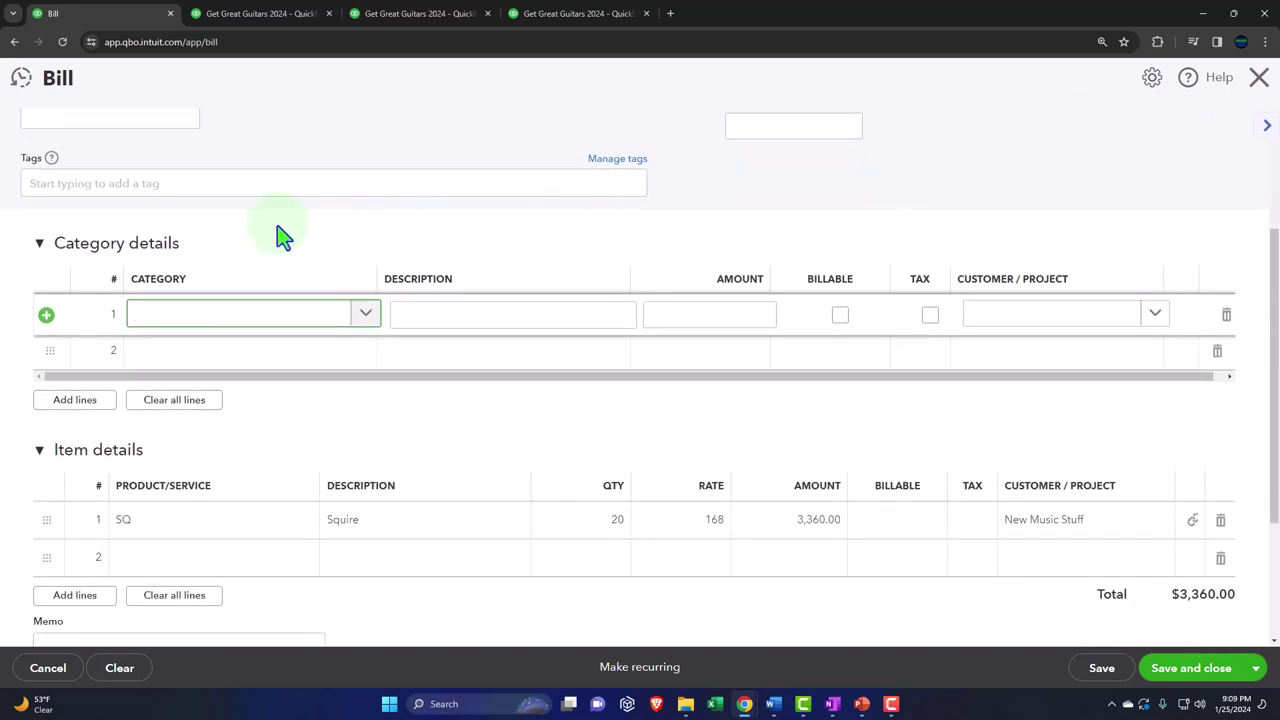
left_click(40, 247)
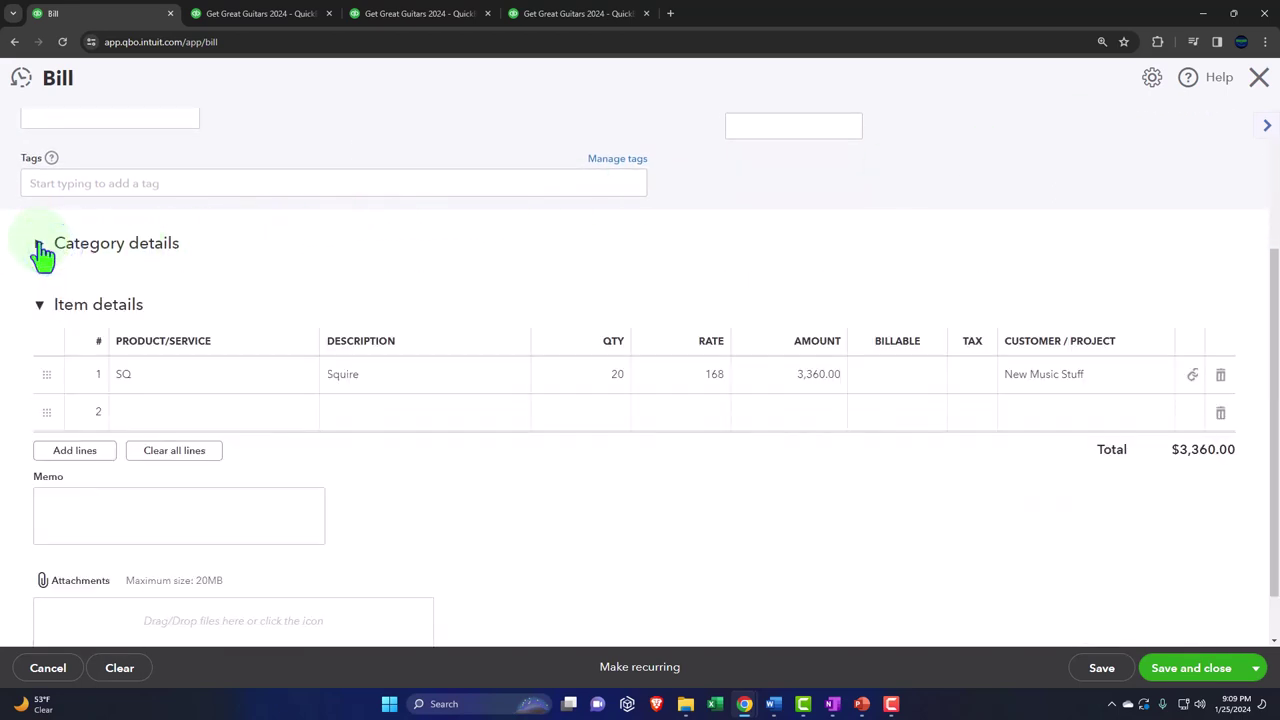
scroll(40, 251, "down", 1)
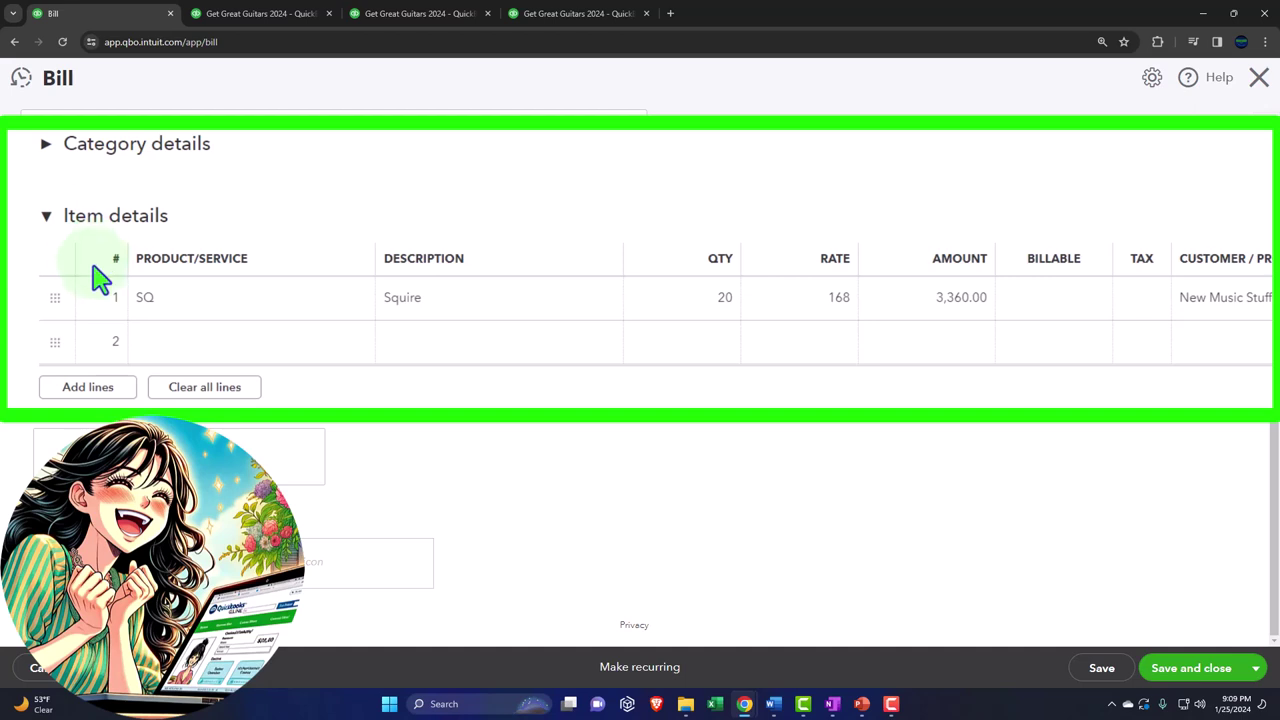
- Tick Billable and Tax on the bill's 20 Squire line for New Music Stuff
left_click(183, 320)
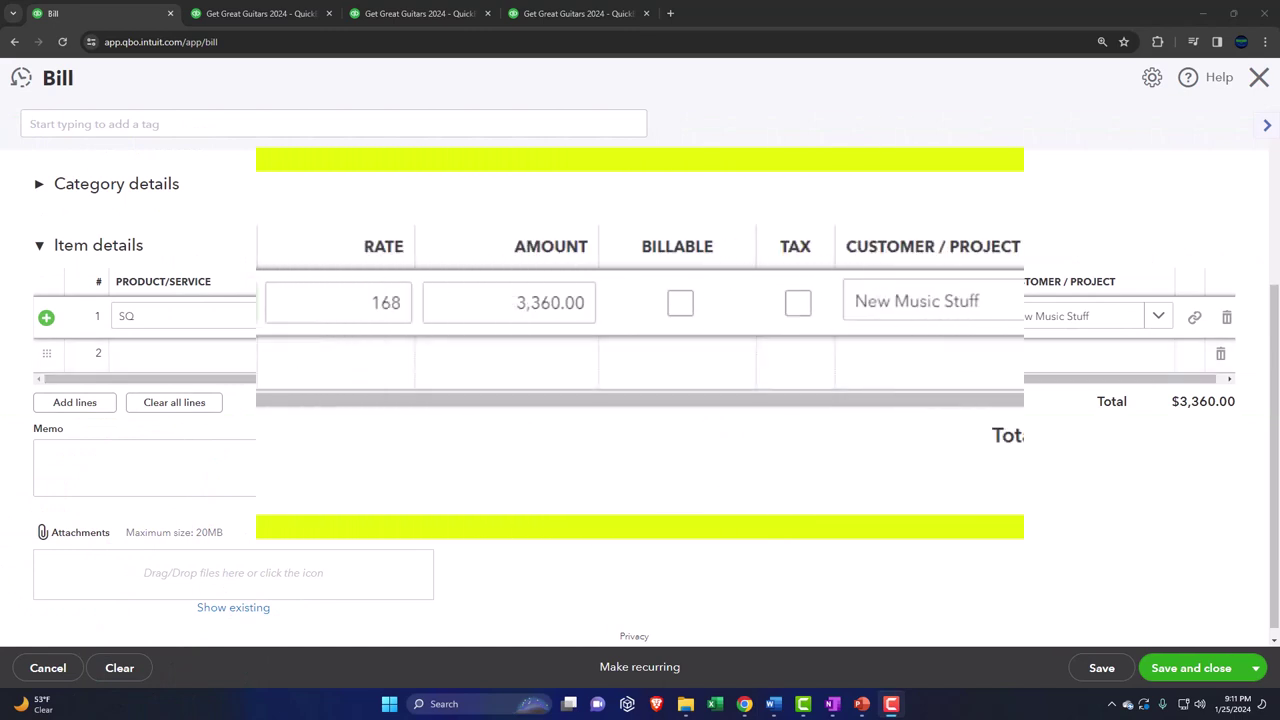
key("Tab")
key("Tab")
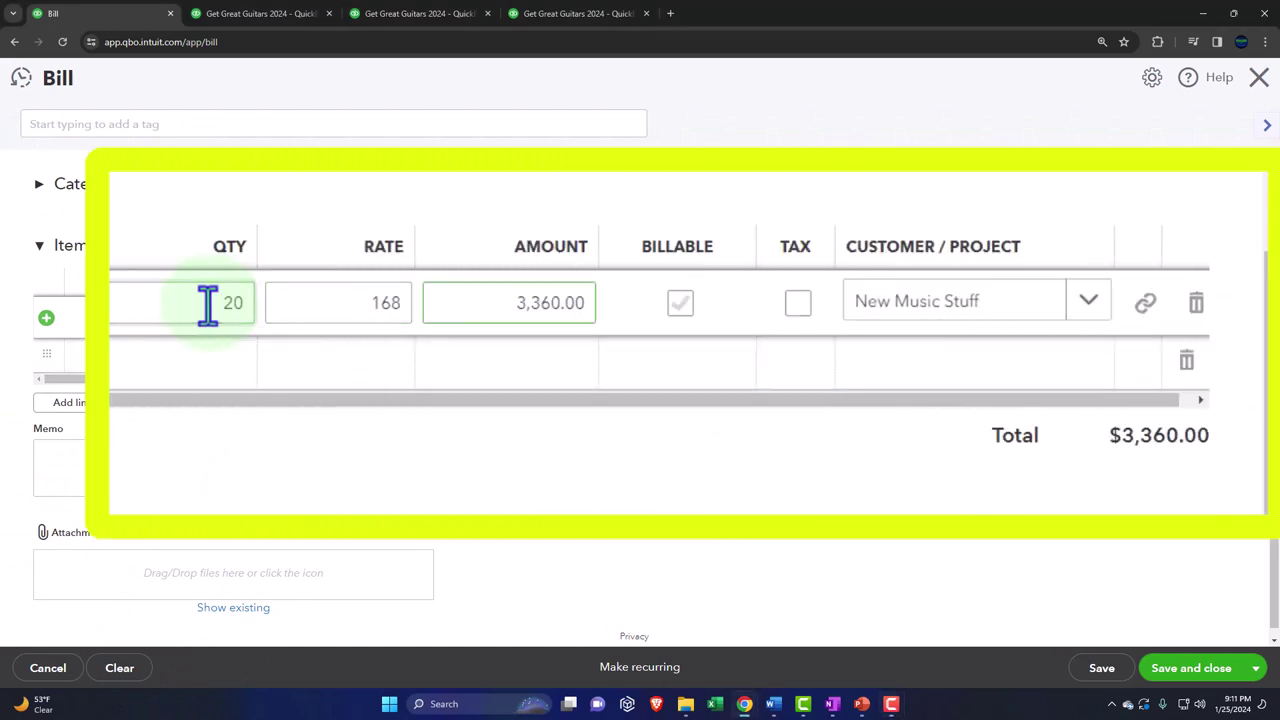
left_click(909, 408)
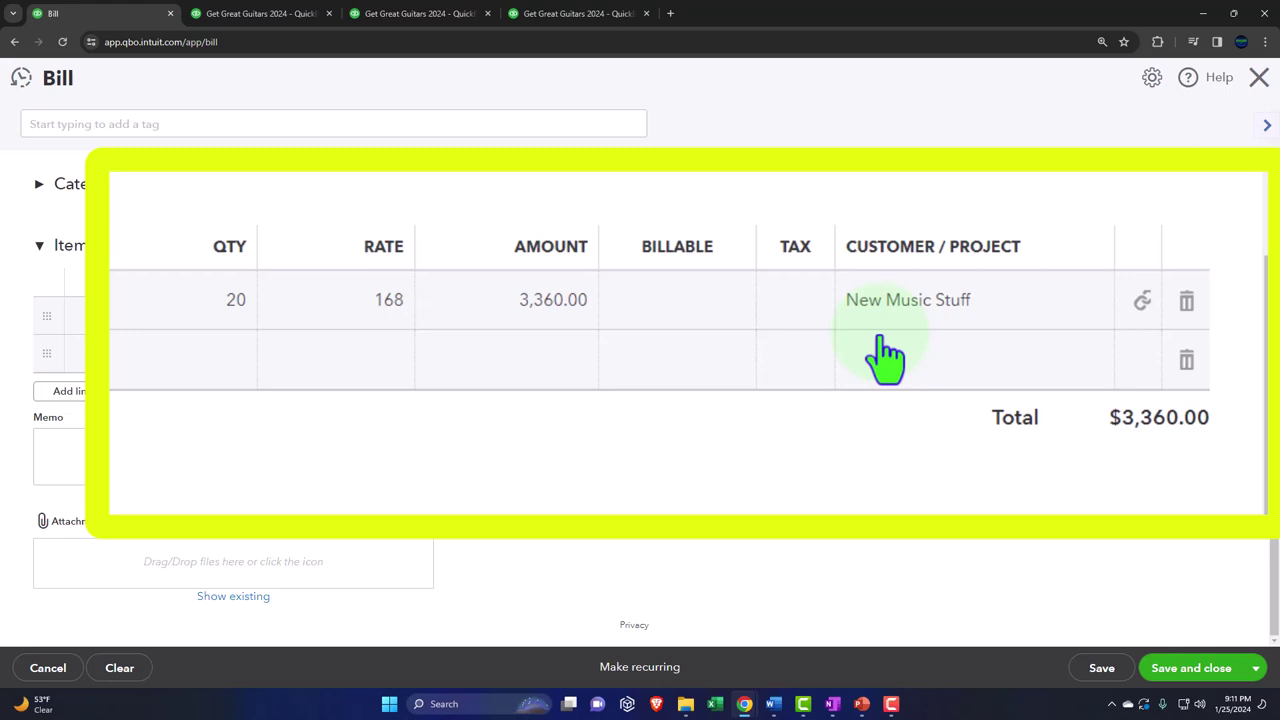
left_click(686, 318)
left_click(682, 306)
left_click(799, 310)
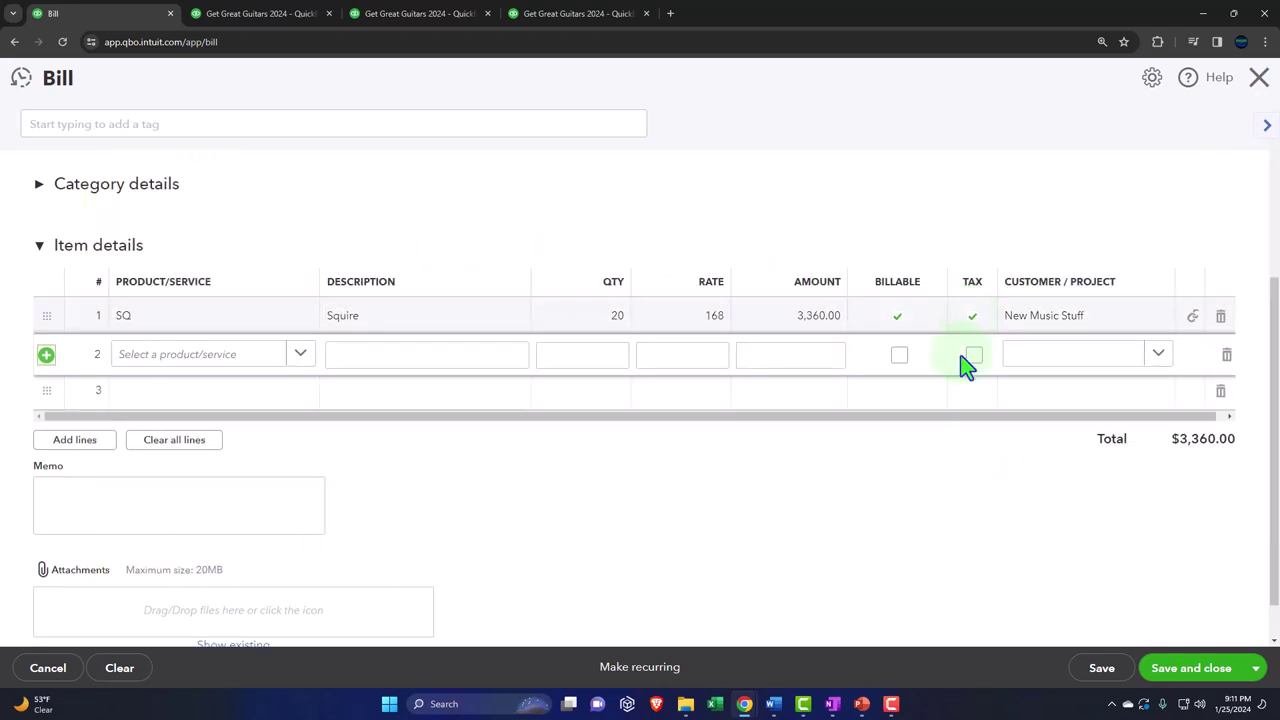
- Expand the bill's Category details section to reveal its two empty lines
left_click(580, 386)
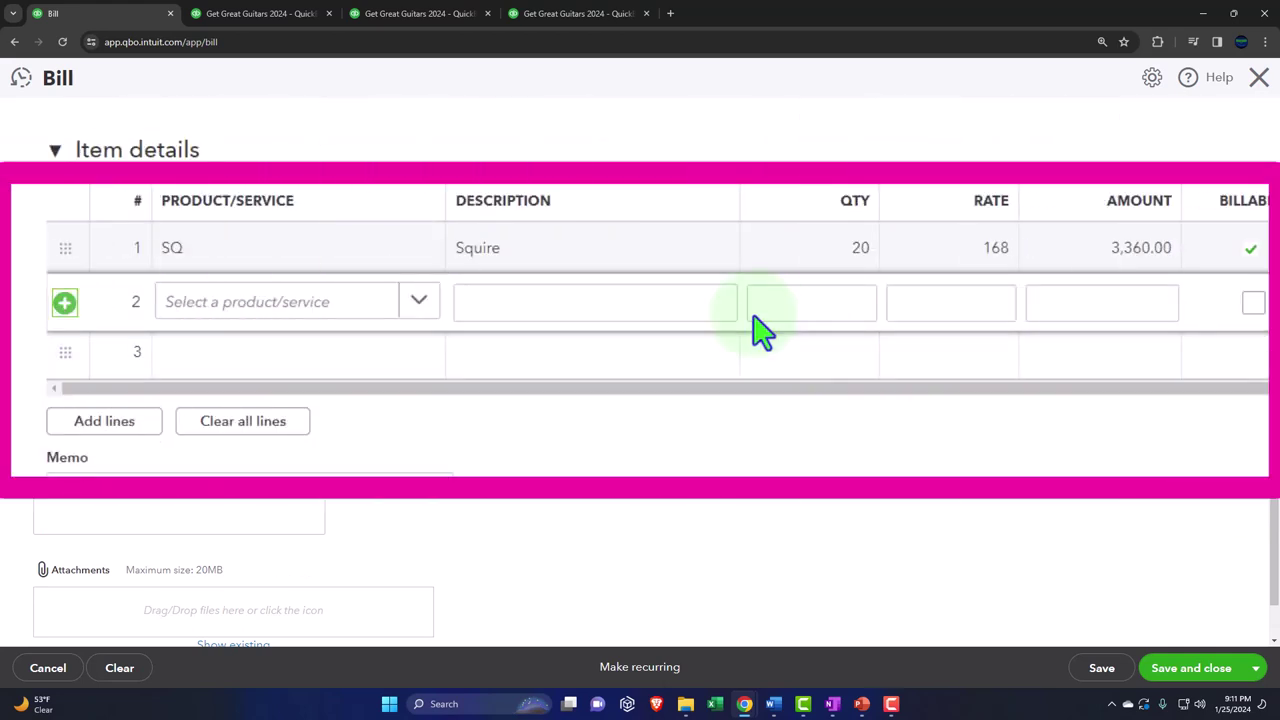
left_click(40, 190)
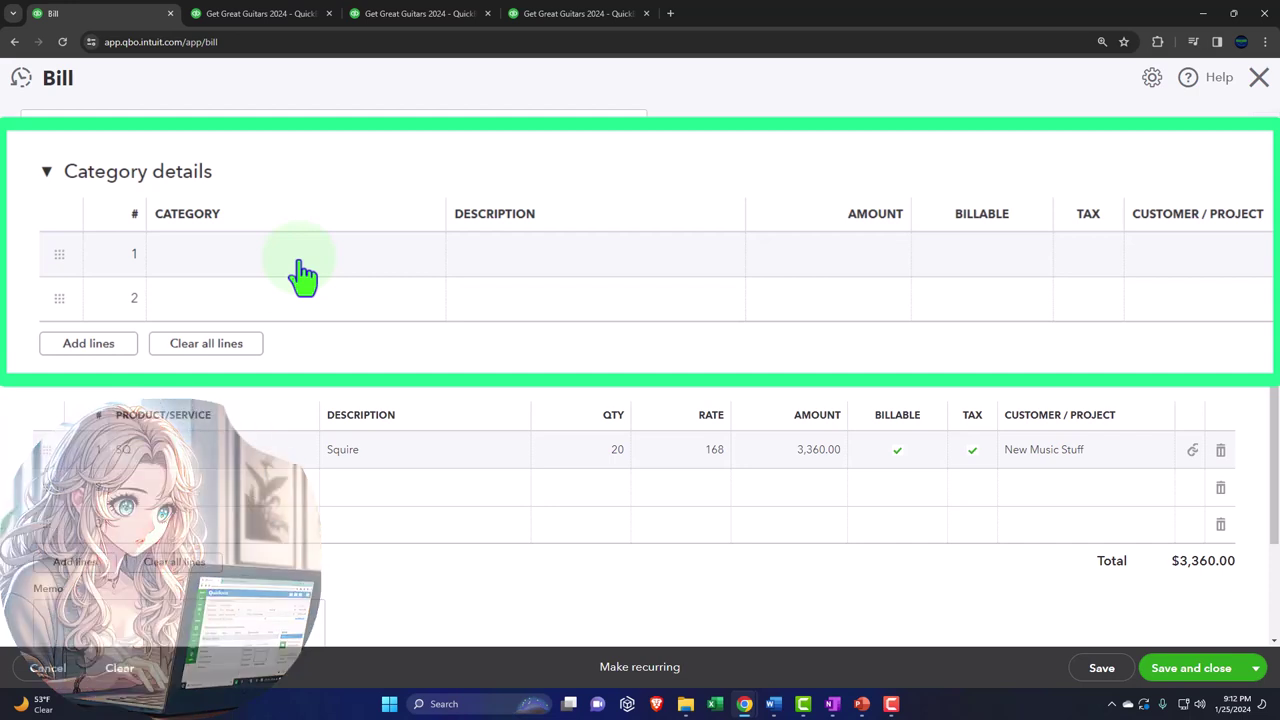
- Collapse Category details so only the Squire line (20 at 168, $3,360.00) remains
left_click(42, 186)
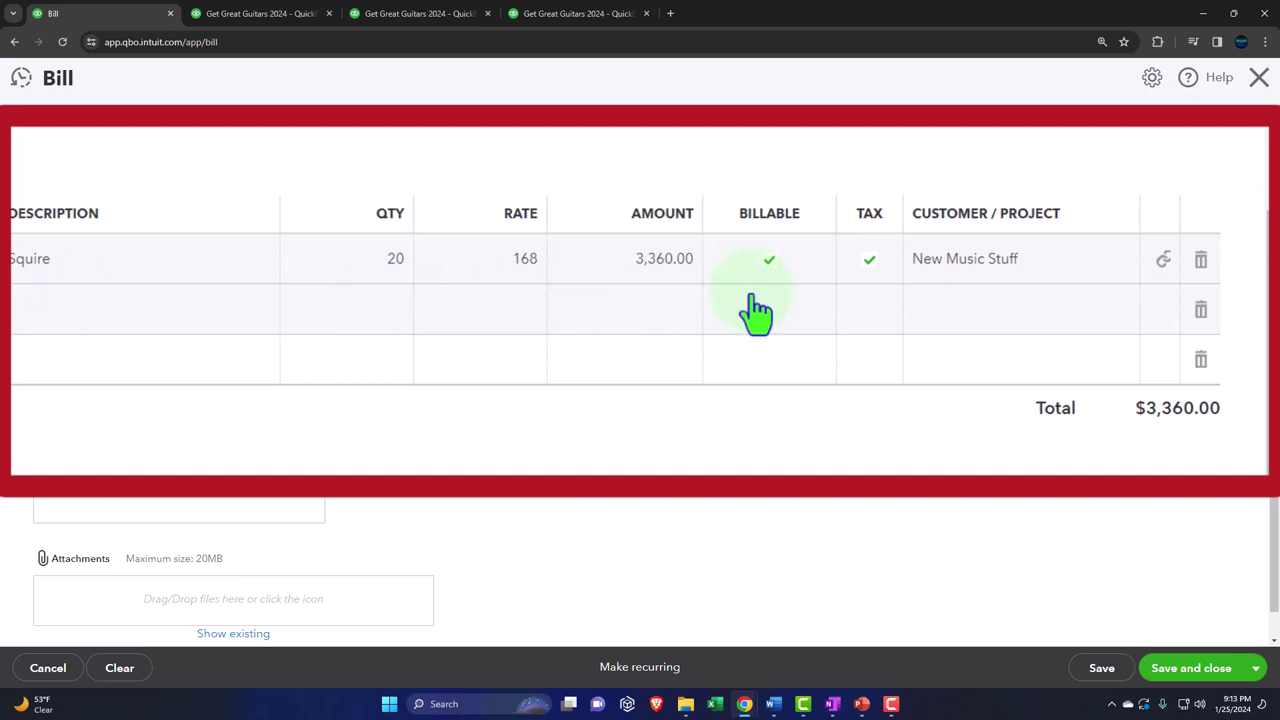
- Save and close the $3,360.00 Fender bill, returning to Fender's vendor page
scroll(300, 497, "down", 1)
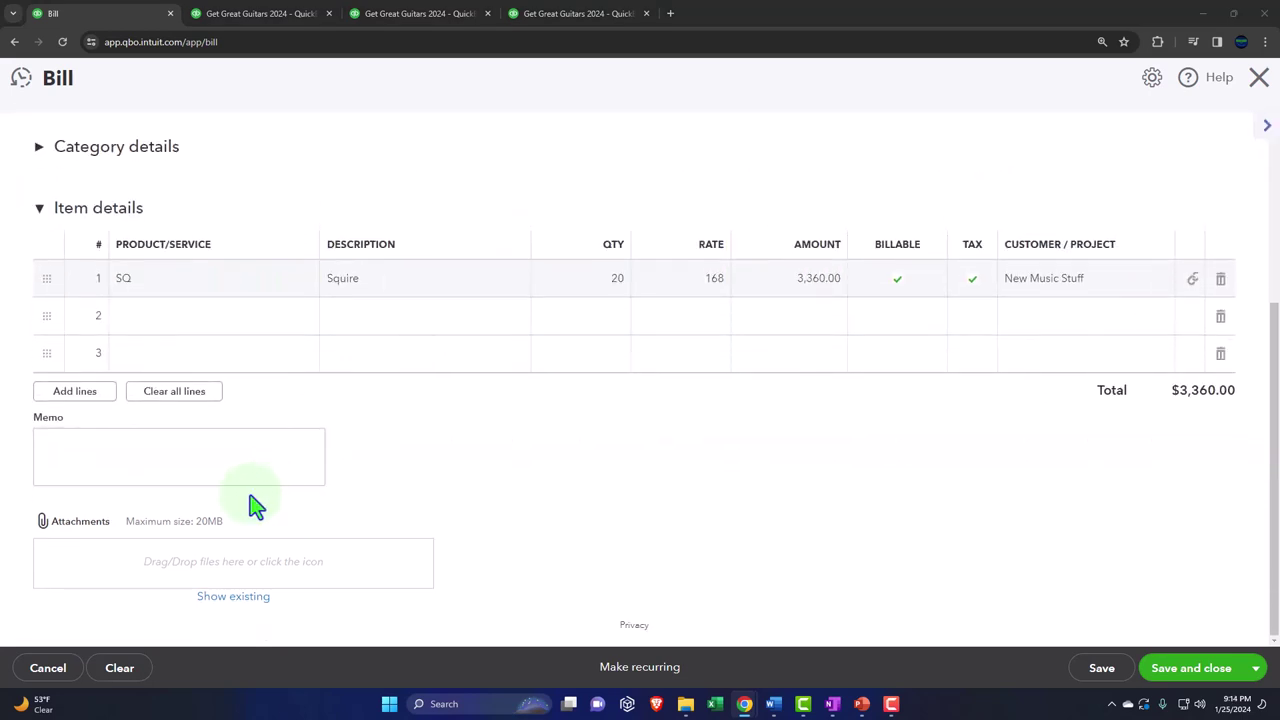
left_click(108, 457)
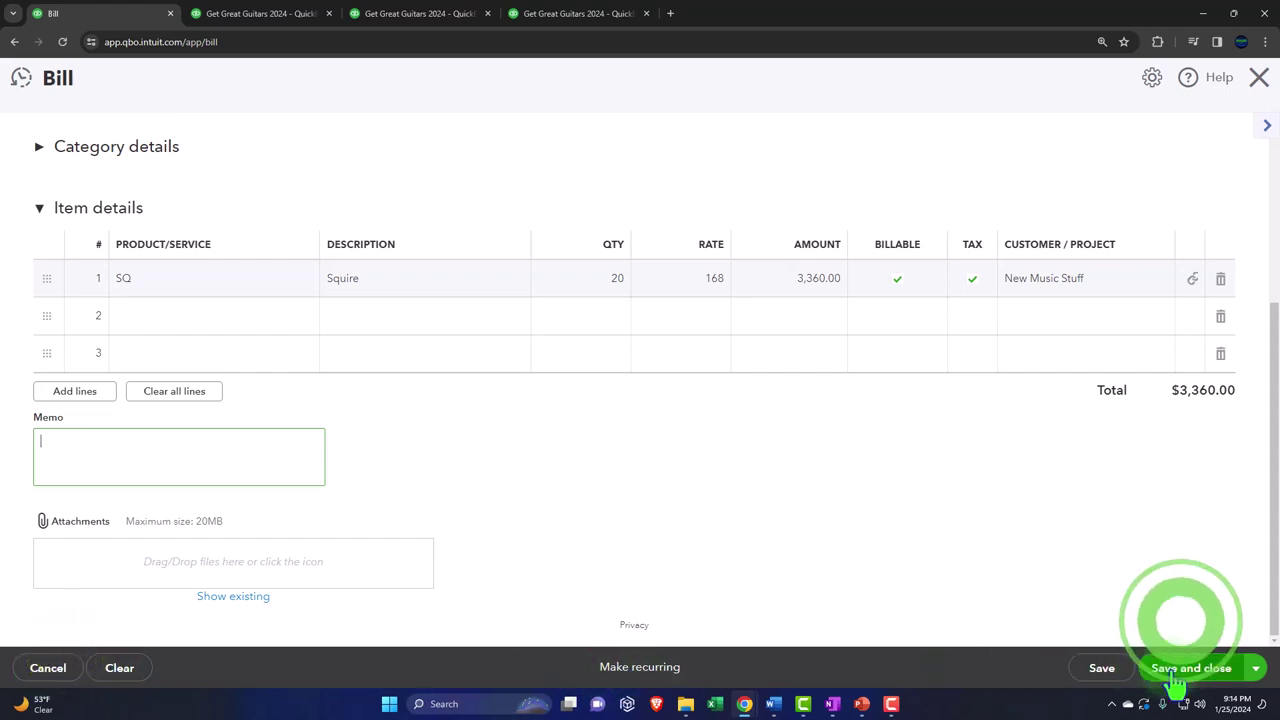
left_click(1256, 668)
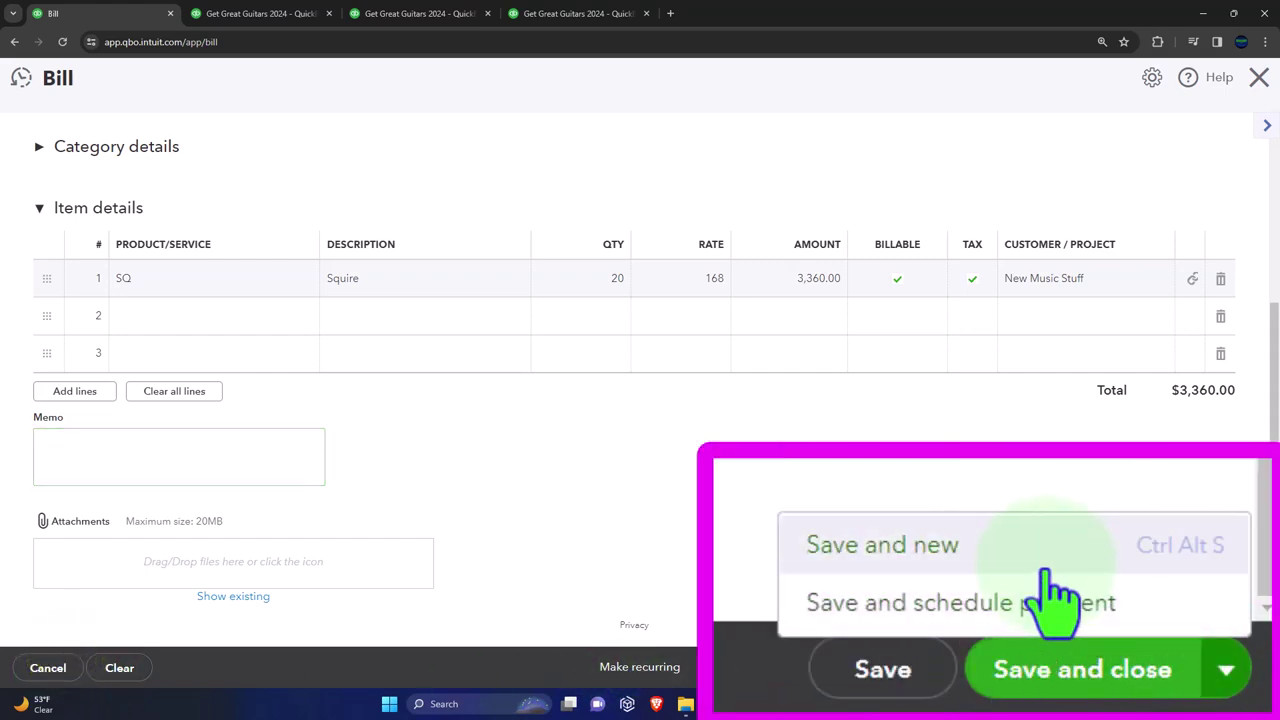
left_click(962, 605)
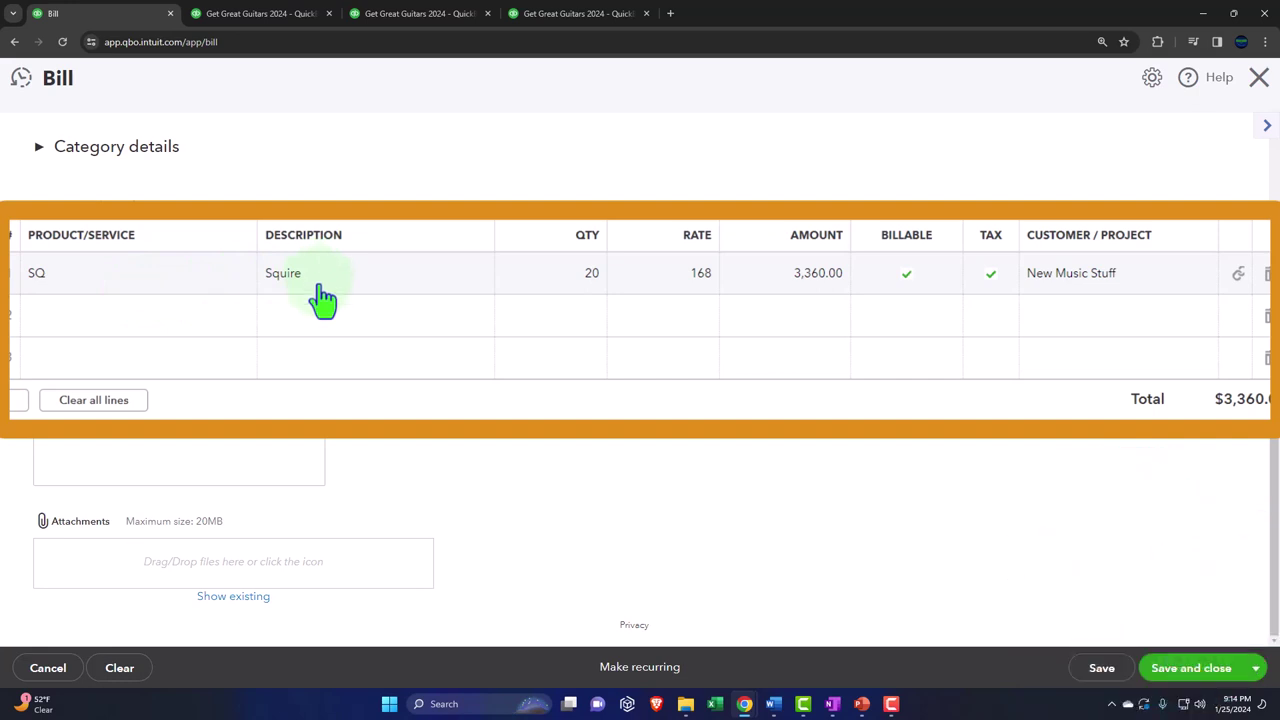
scroll(377, 360, "up", 1)
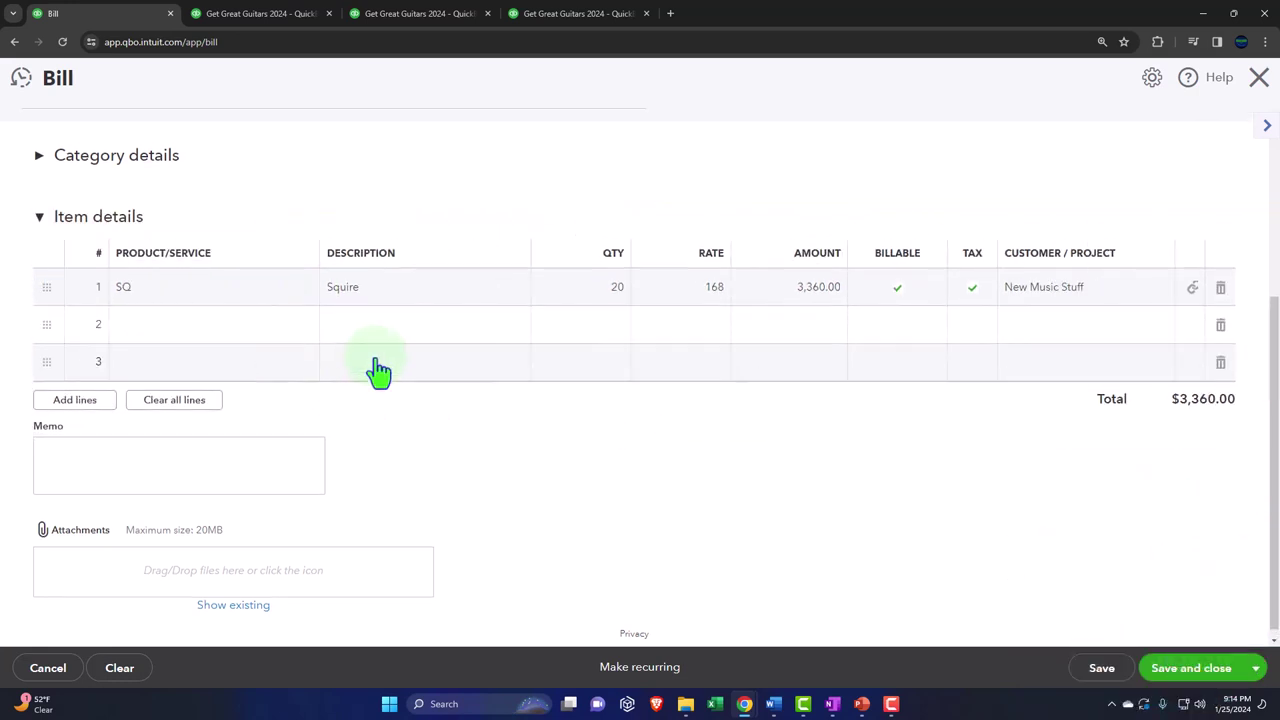
scroll(375, 370, "up", 3)
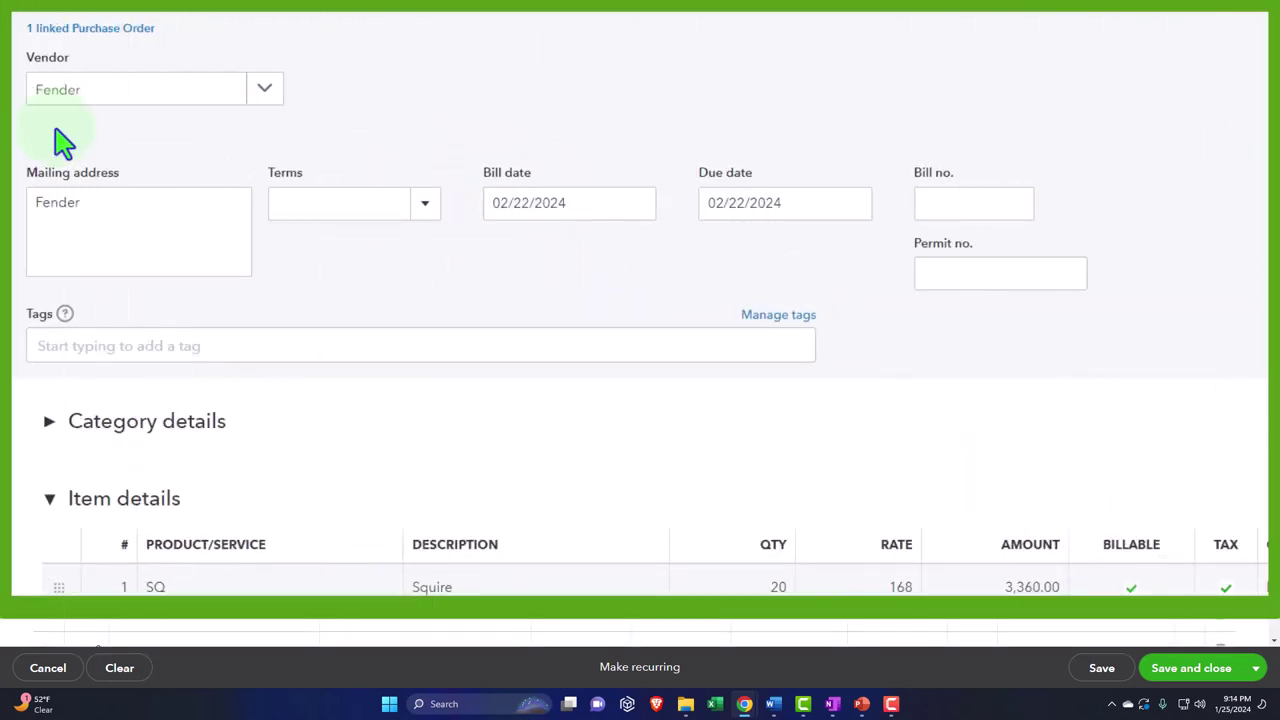
scroll(62, 143, "down", 3)
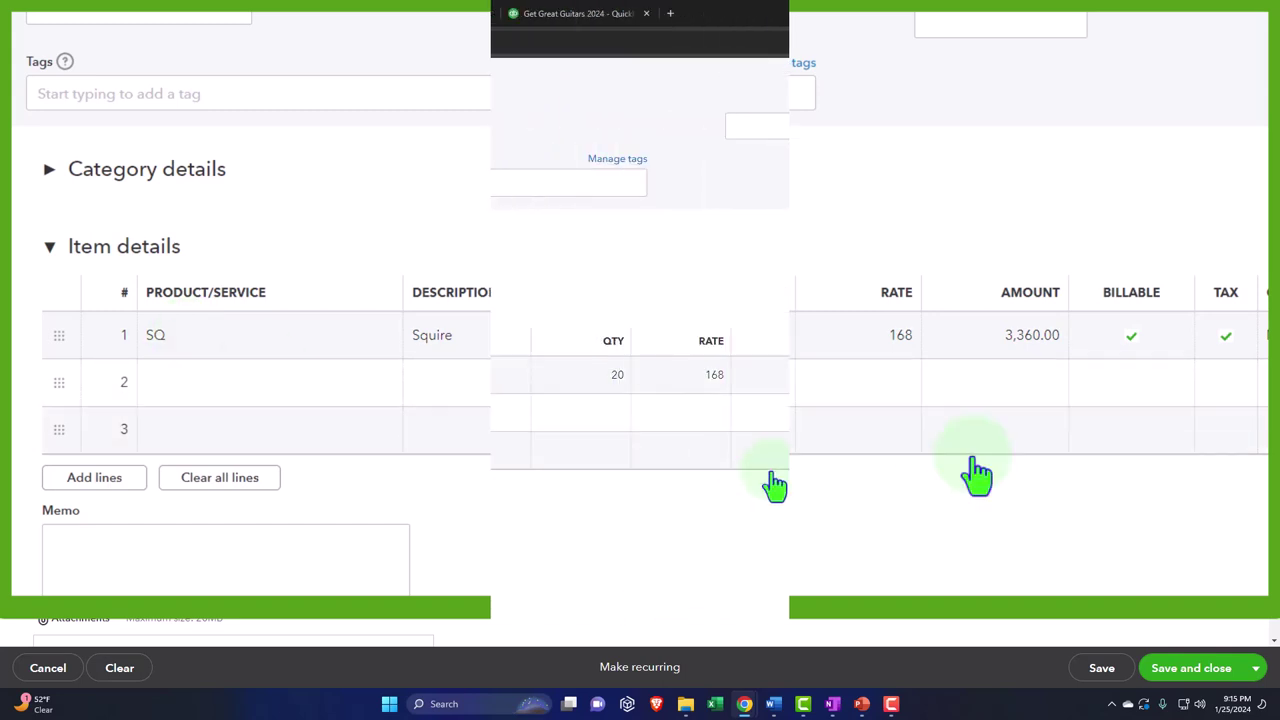
left_click(1205, 676)
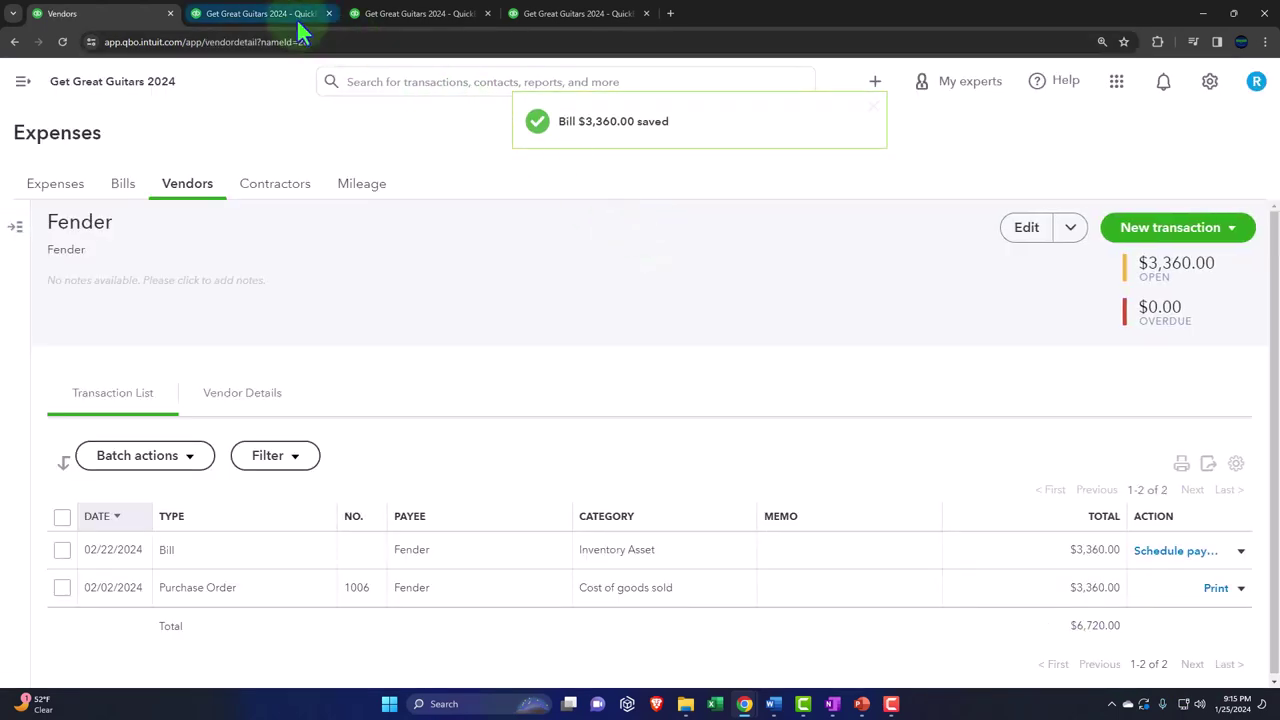
left_click(287, 13)
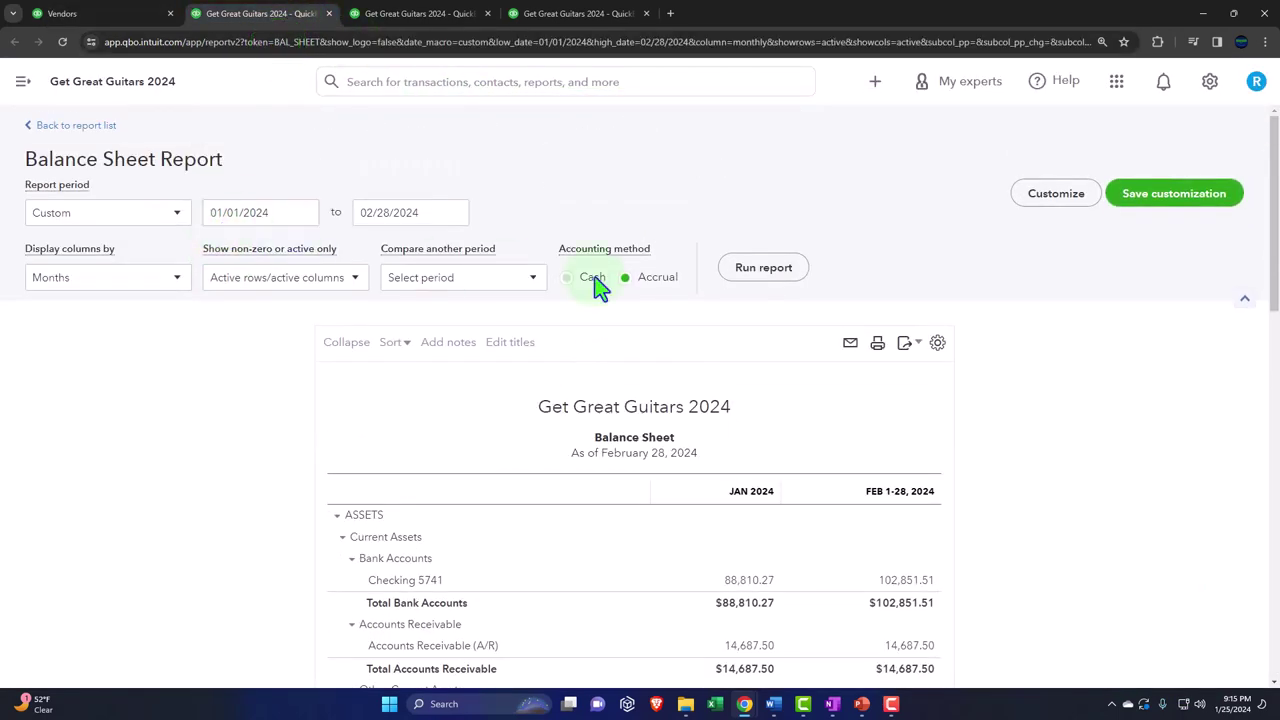
left_click(763, 270)
scroll(229, 369, "down", 2)
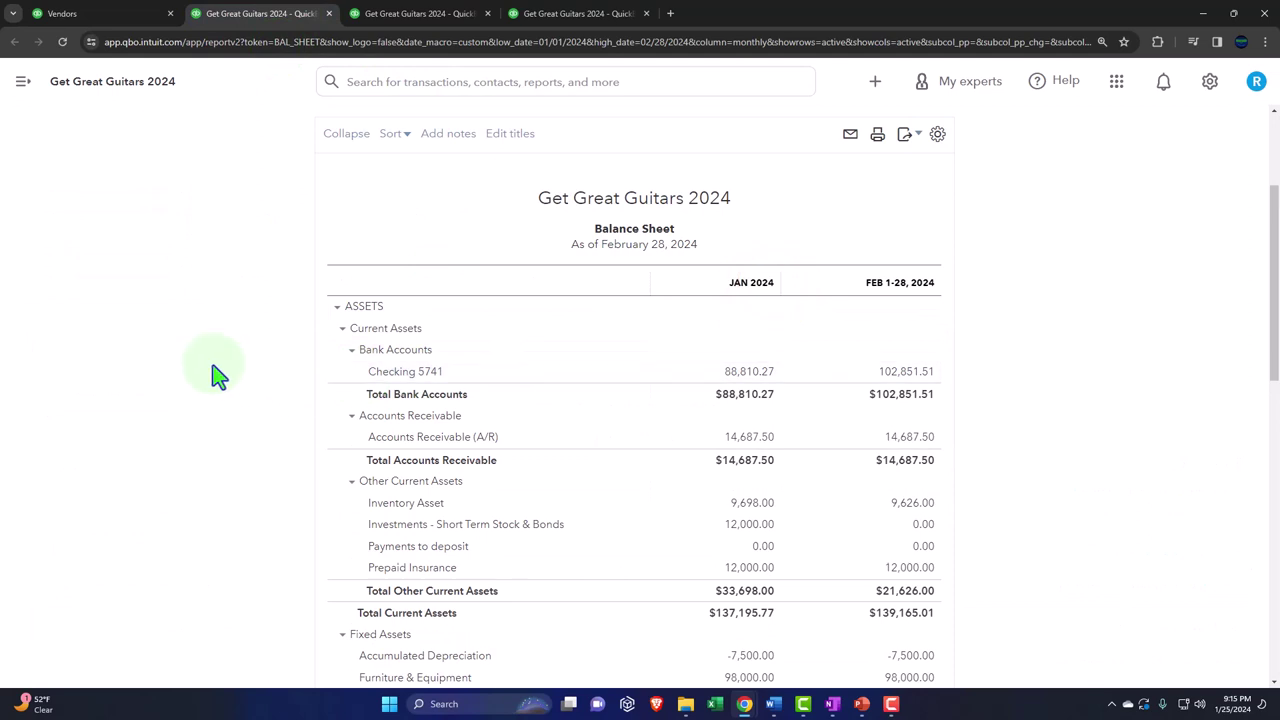
scroll(217, 375, "down", 2)
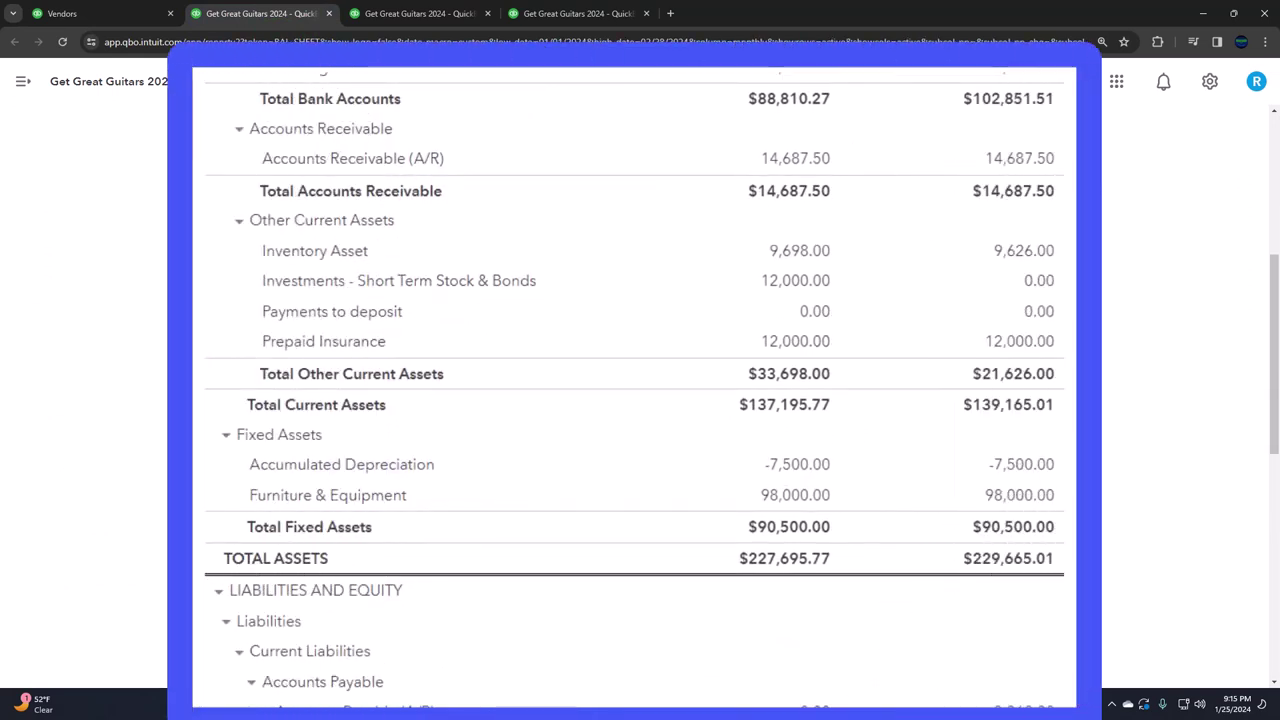
scroll(640, 400, "up", 2)
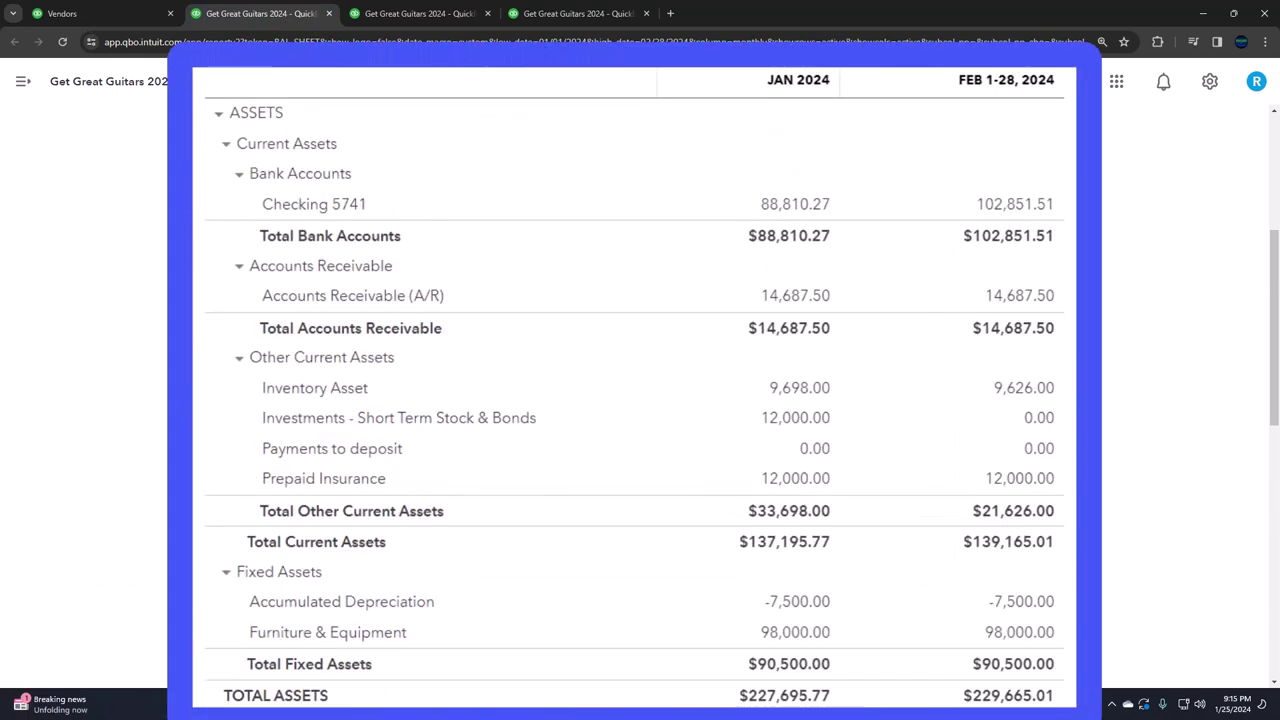
scroll(640, 400, "down", 5)
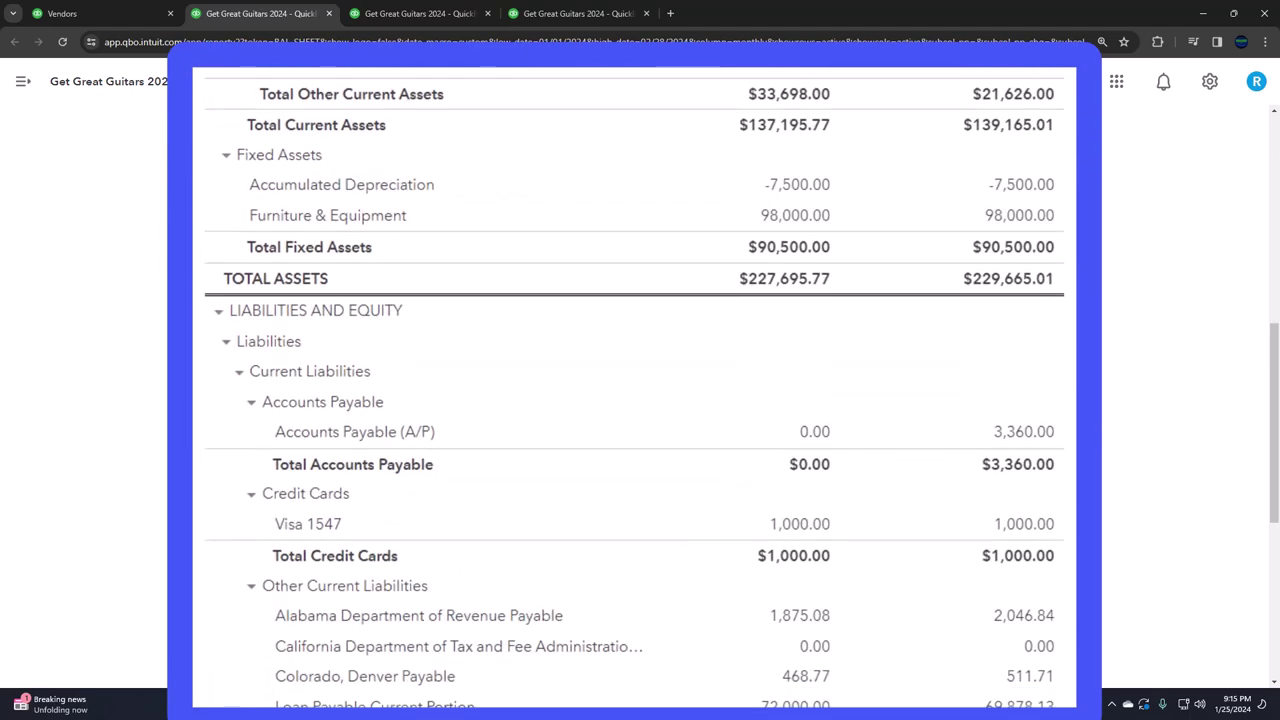
scroll(486, 343, "down", 1)
left_click(1023, 255)
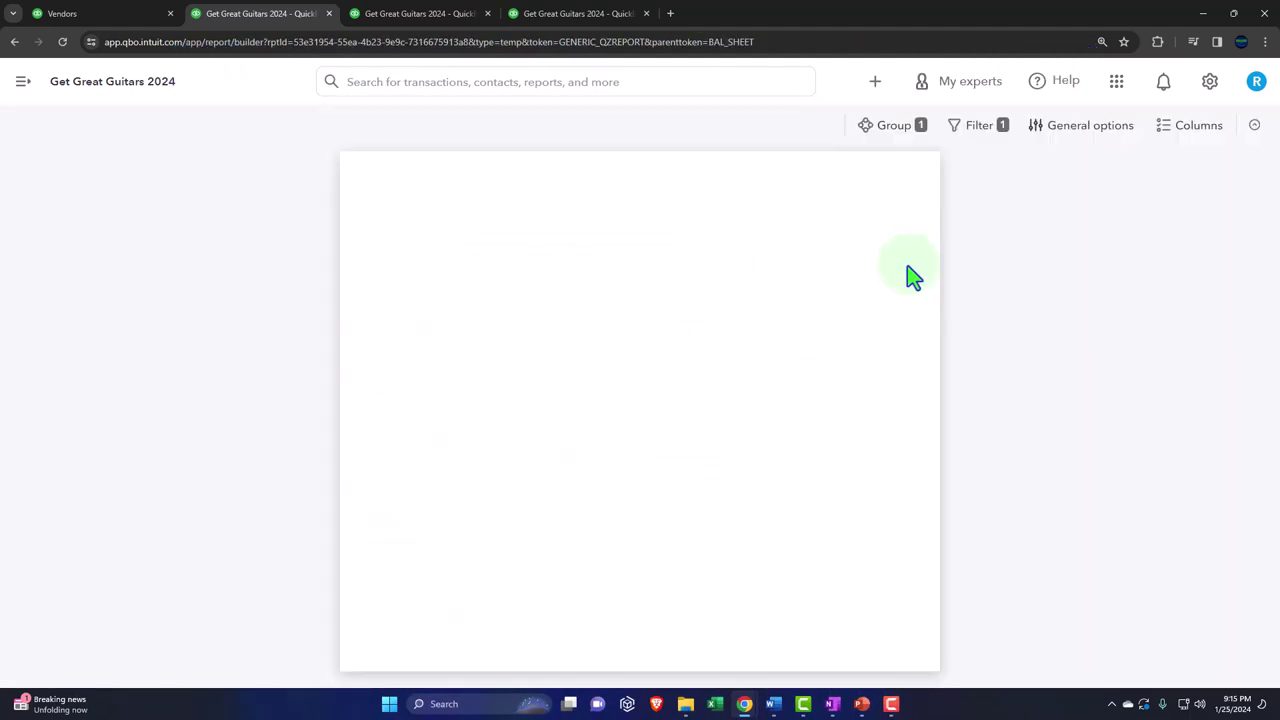
key("ctrl+plus")
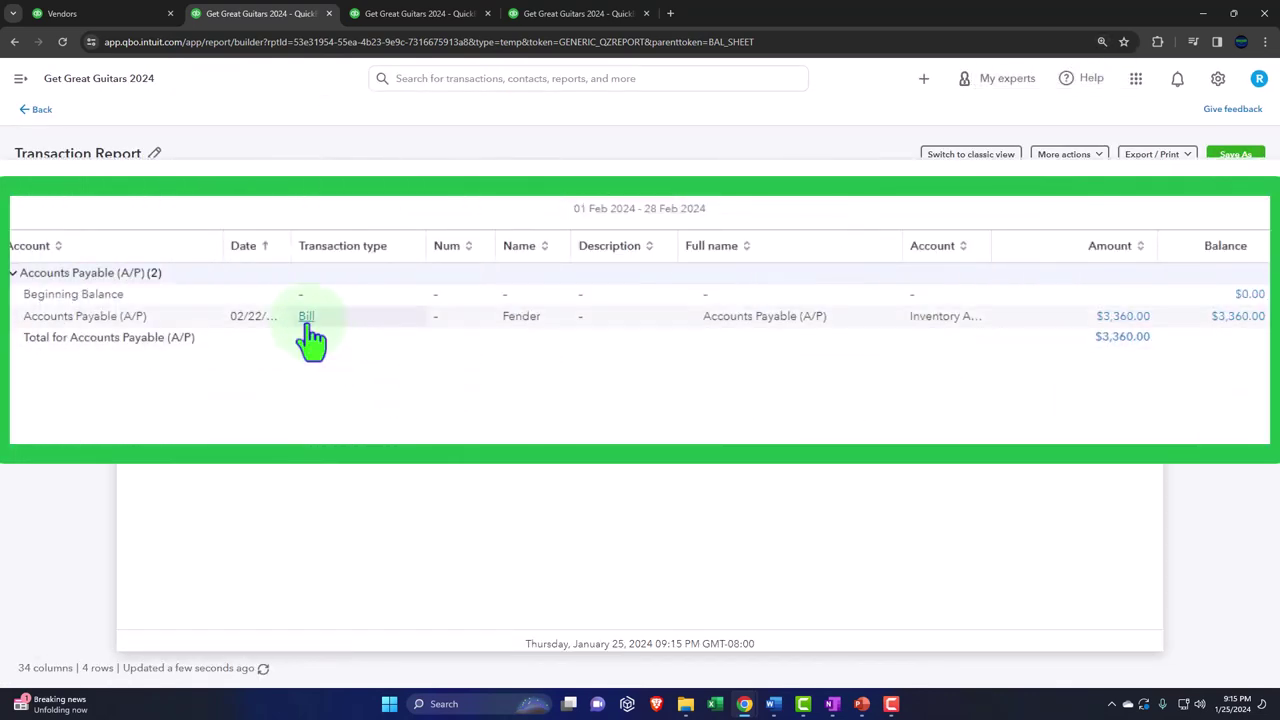
left_click(1121, 318)
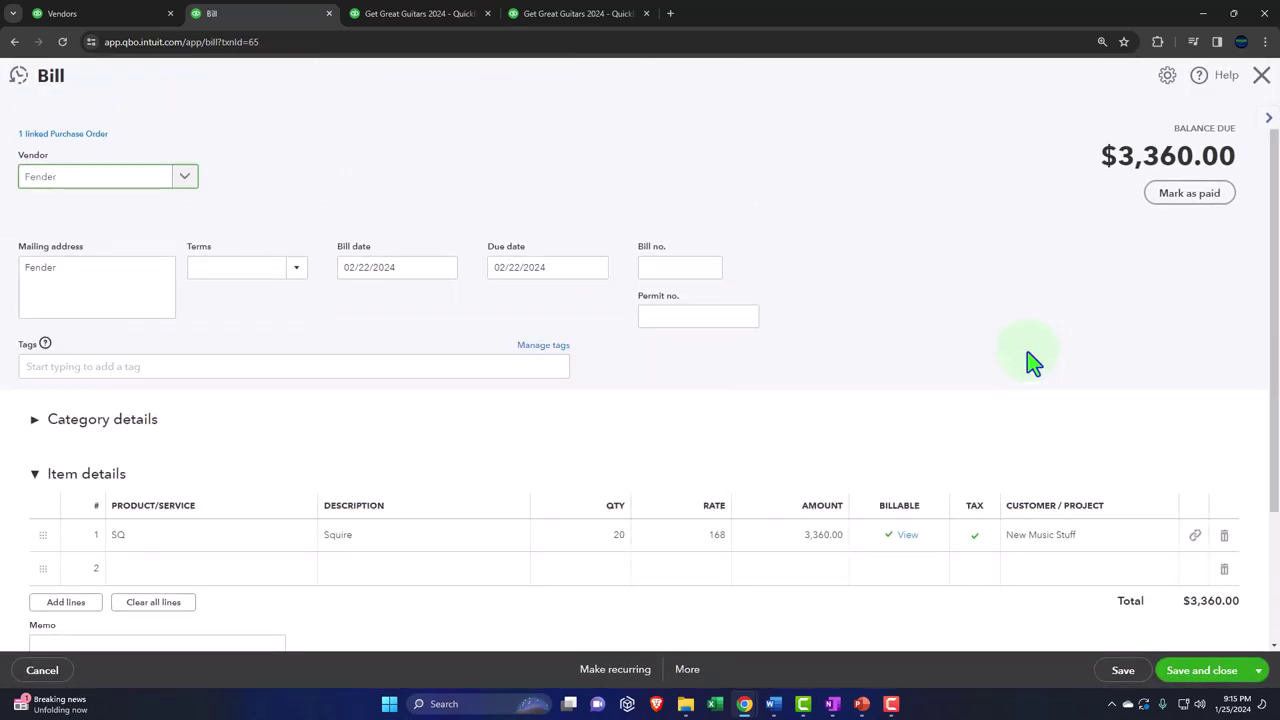
left_click(1259, 76)
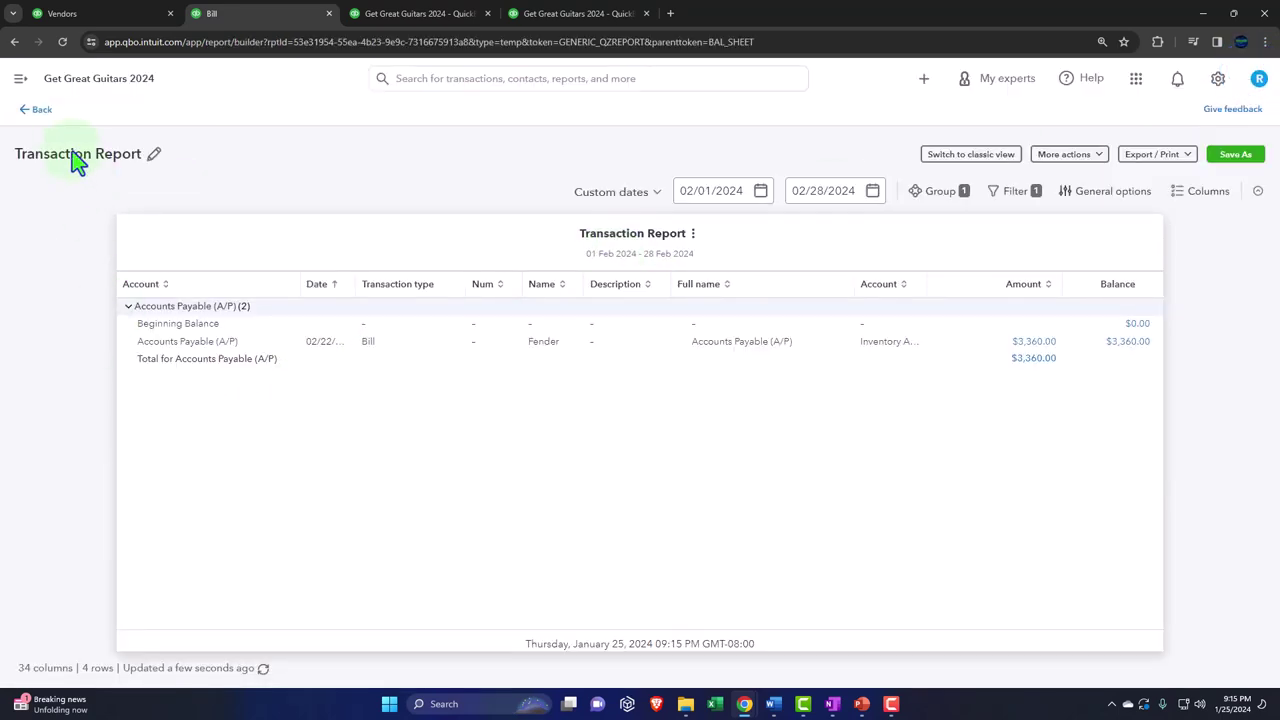
left_click(48, 114)
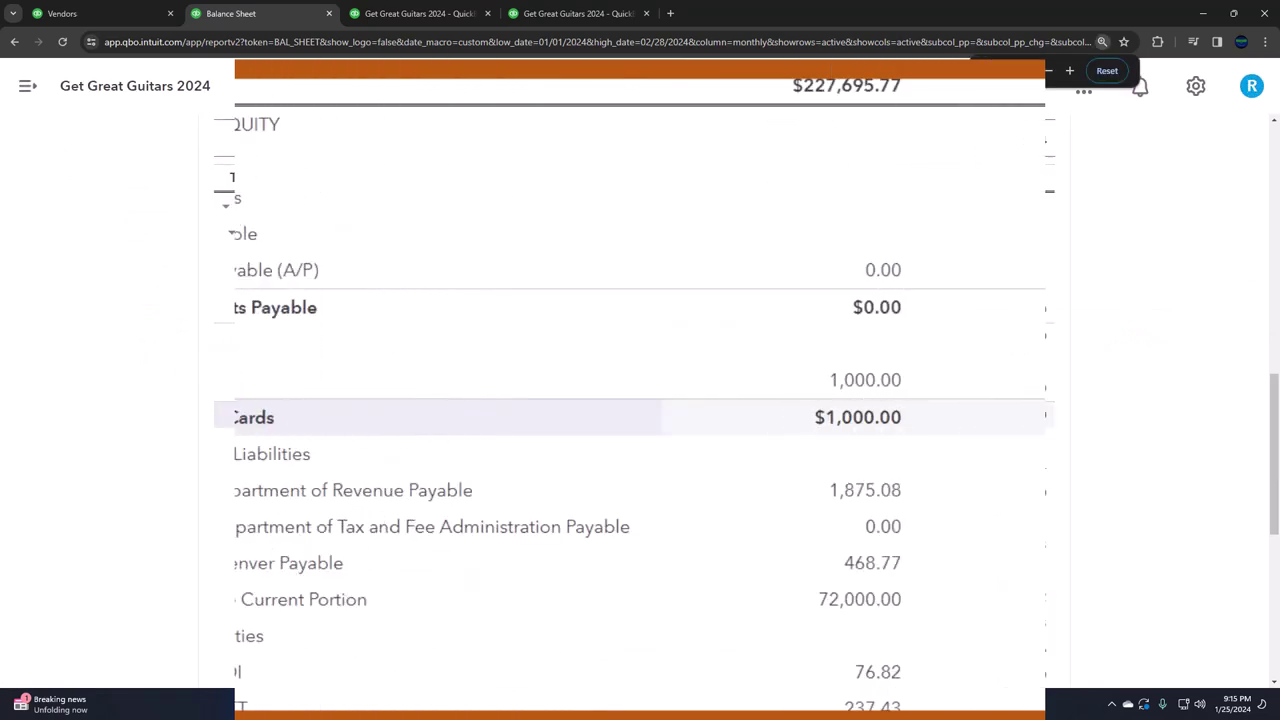
- Drill into the FEB 9,626.00 Inventory Asset amount and zoom out to see Amount and Balance
scroll(365, 321, "up", 1)
scroll(118, 436, "up", 5)
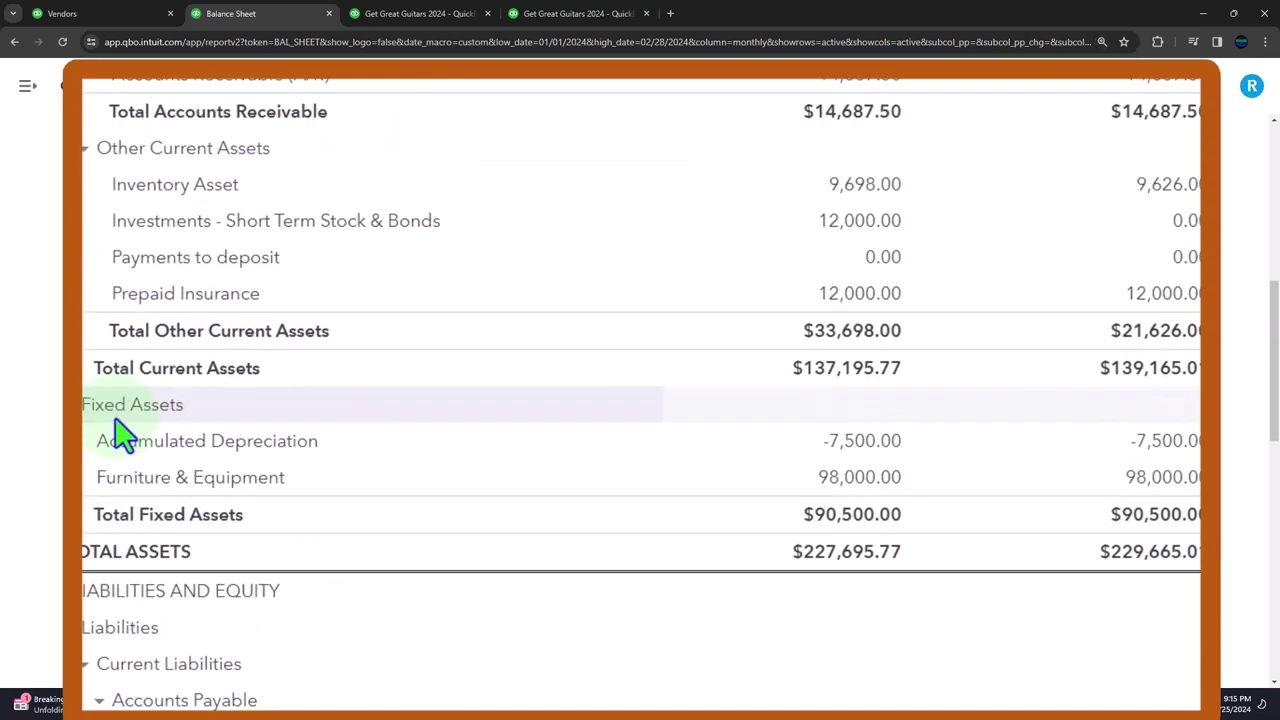
scroll(118, 436, "up", 2)
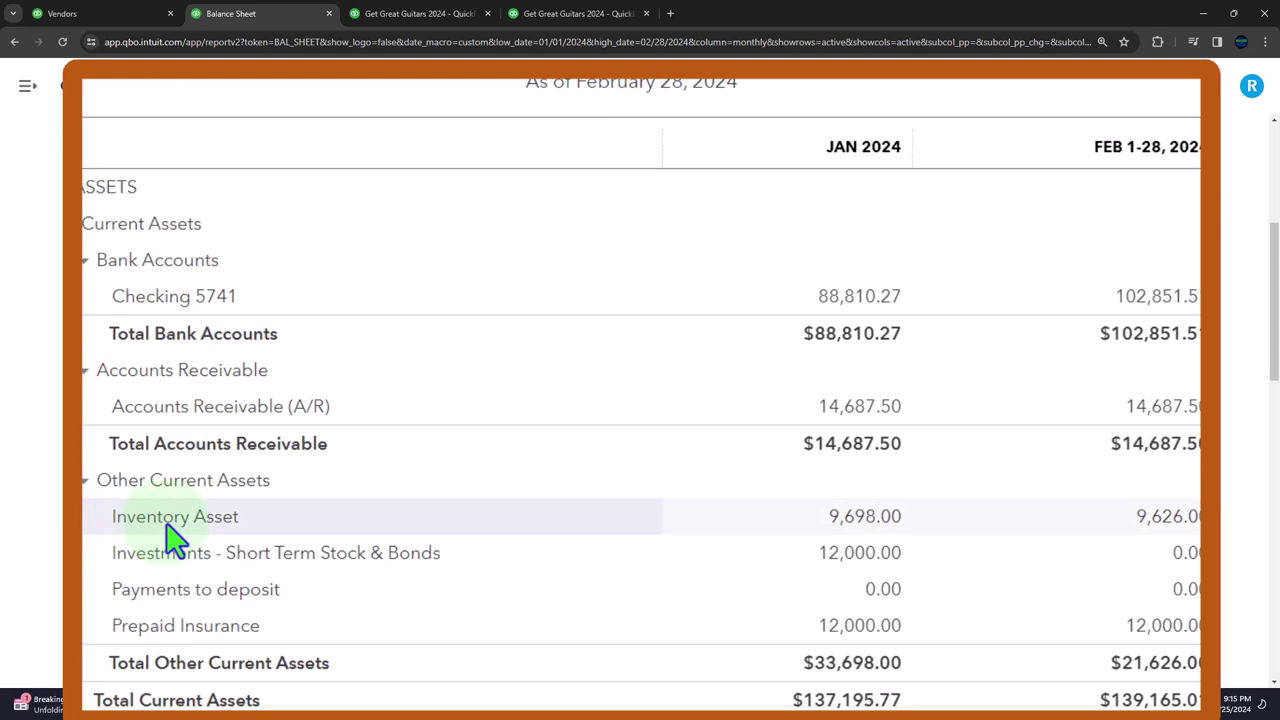
left_click(1165, 516)
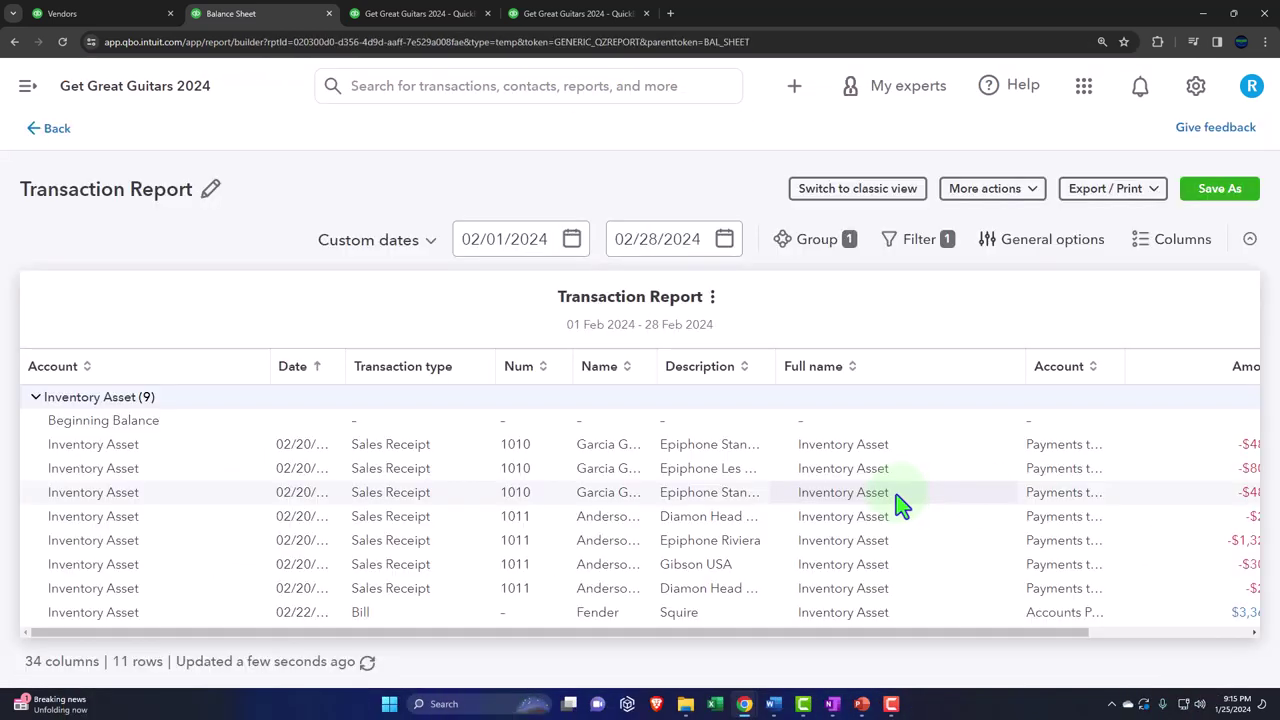
key("ctrl+minus")
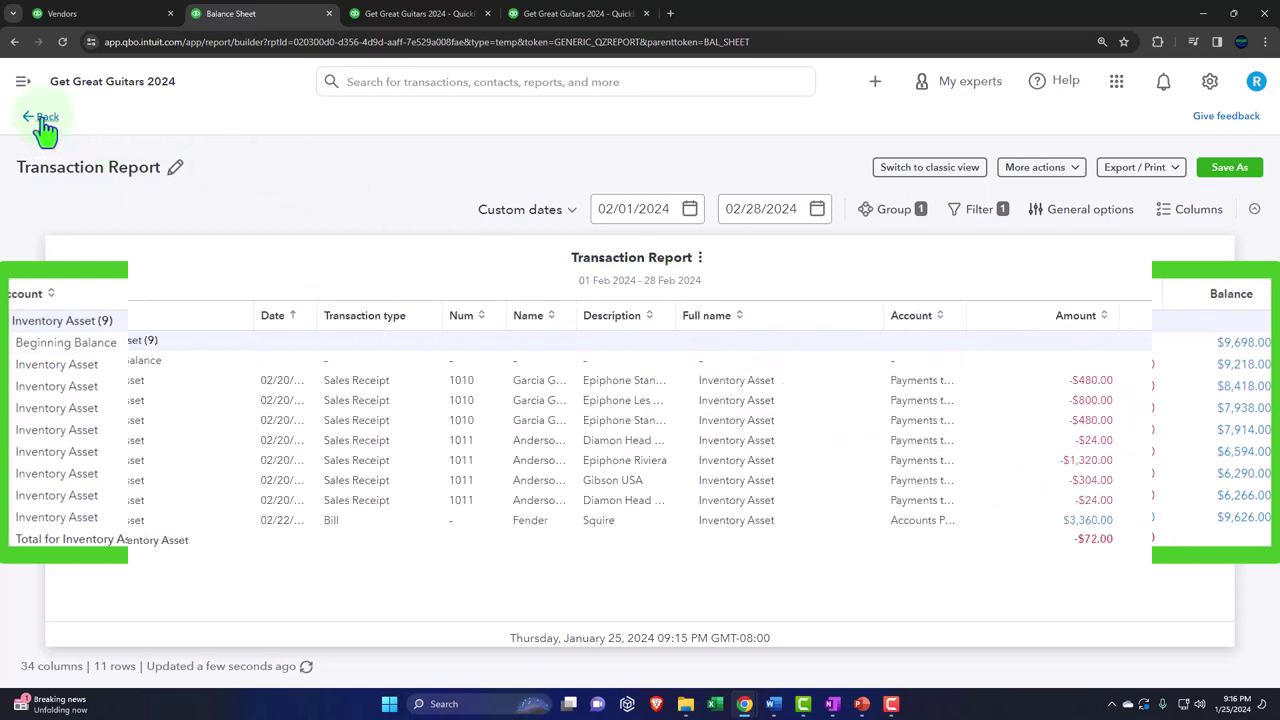
- Go back to the Balance Sheet's Accounts Payable, then switch to the Trial Balance tab
left_click(44, 119)
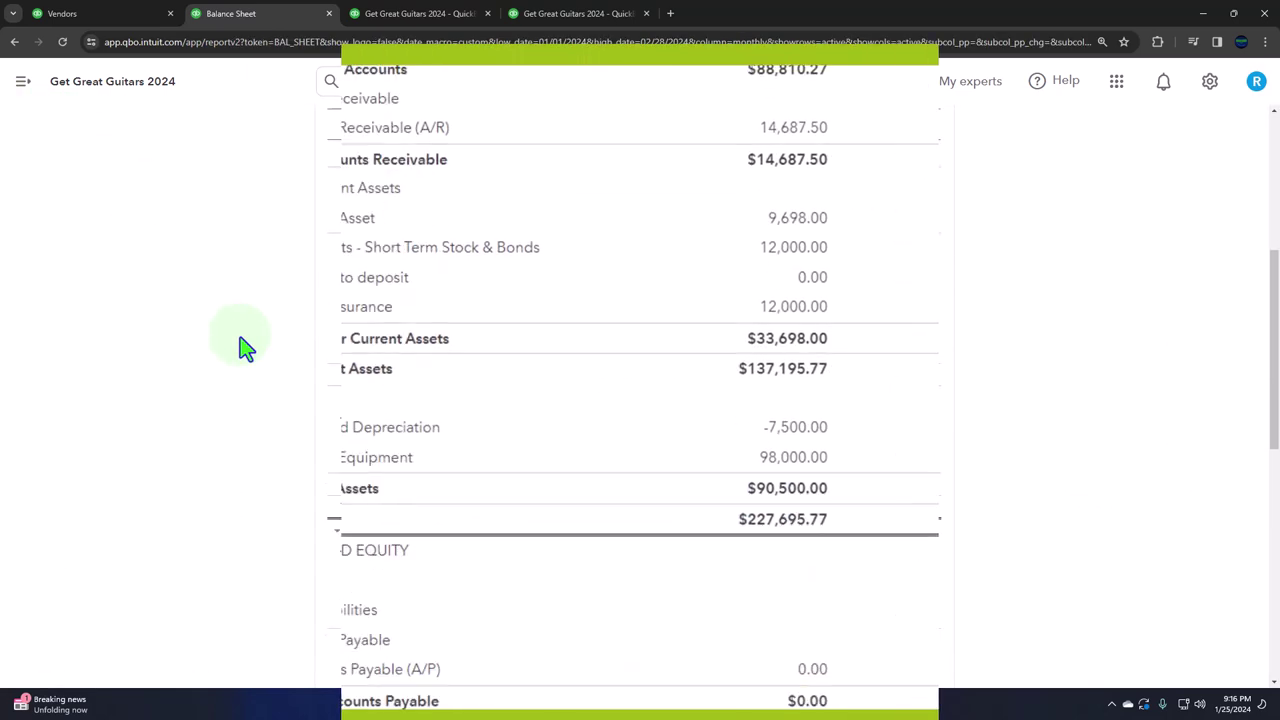
scroll(415, 365, "down", 1)
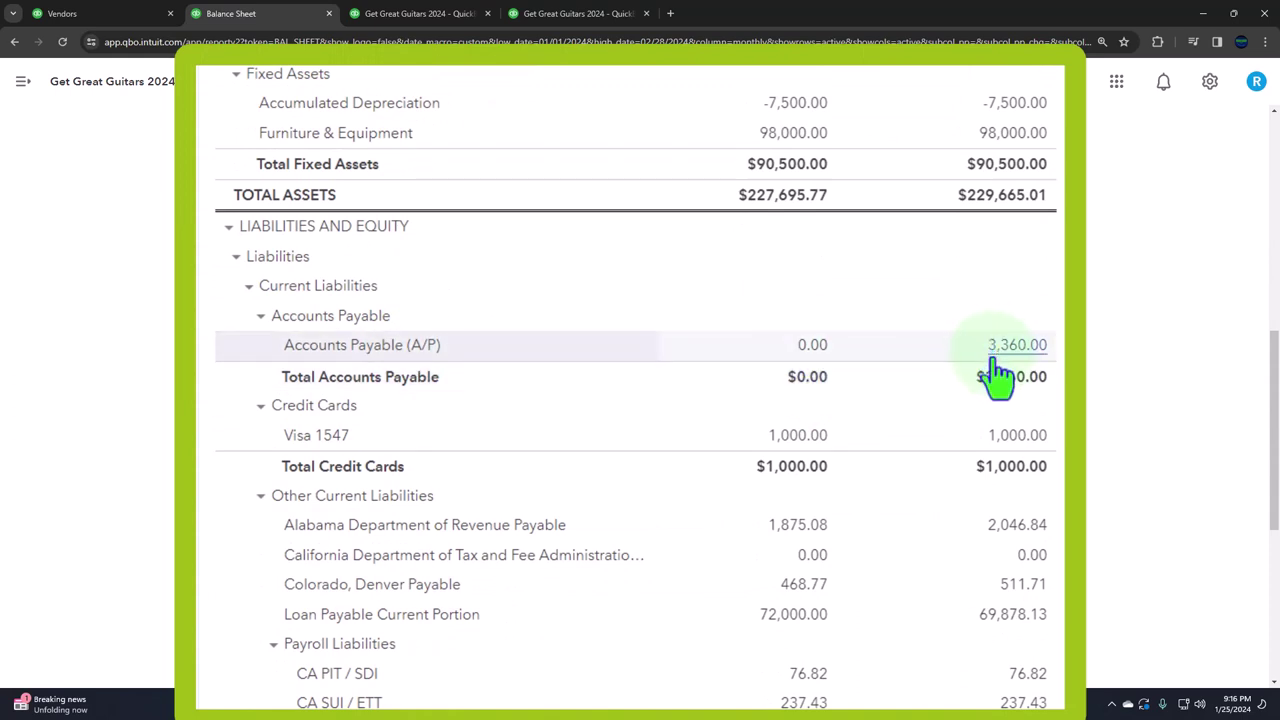
left_click(562, 18)
right_click(562, 18)
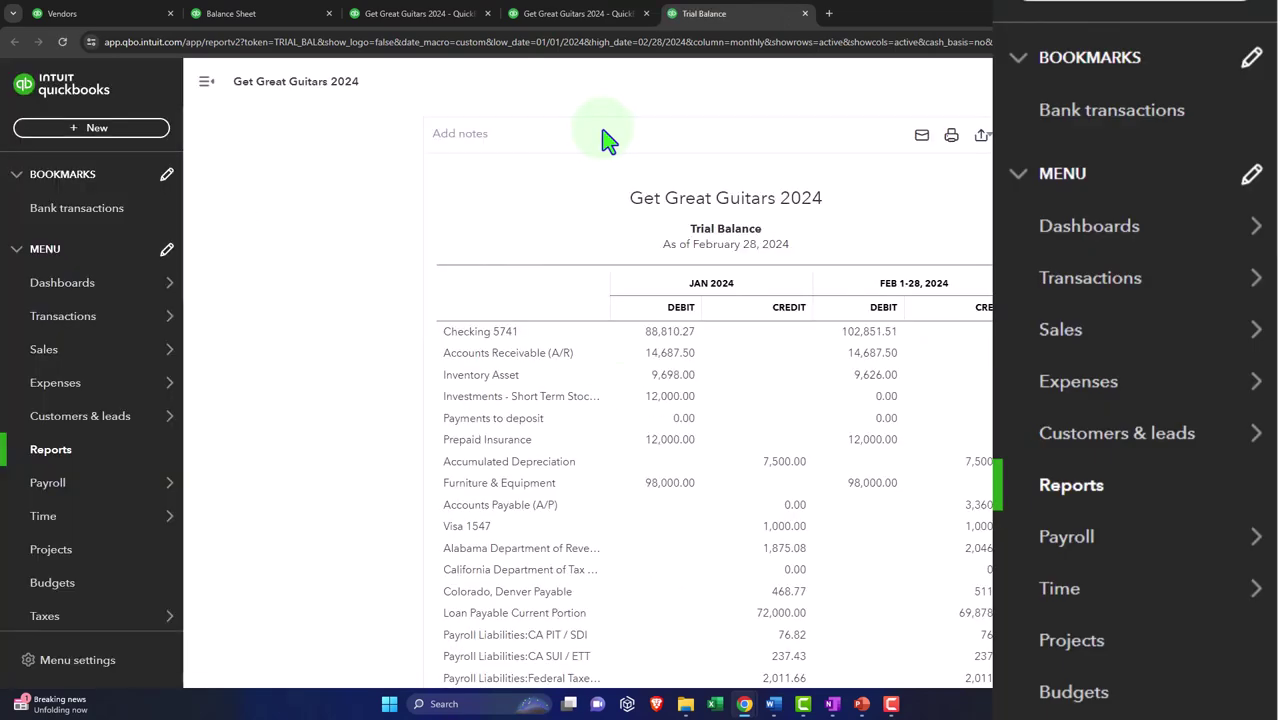
- From the Reports list, open Vendor Balance Detail in a new browser tab
left_click(50, 450)
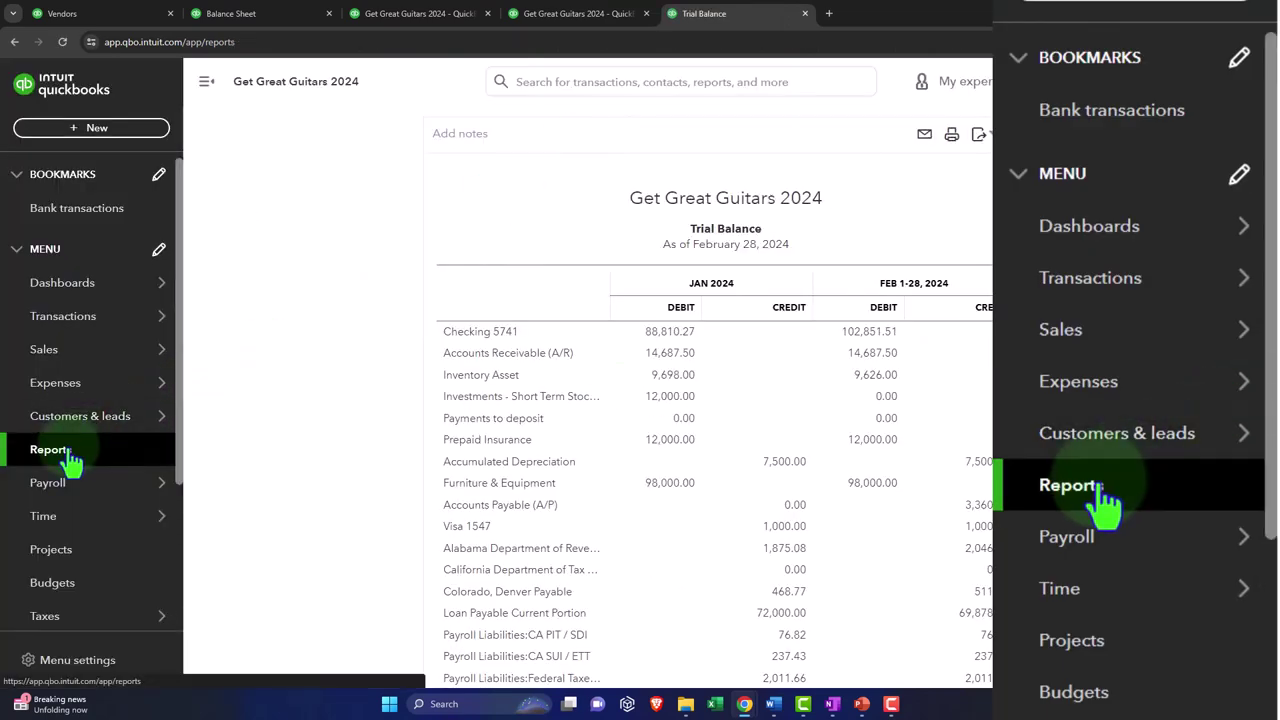
left_click(206, 81)
scroll(735, 497, "down", 10)
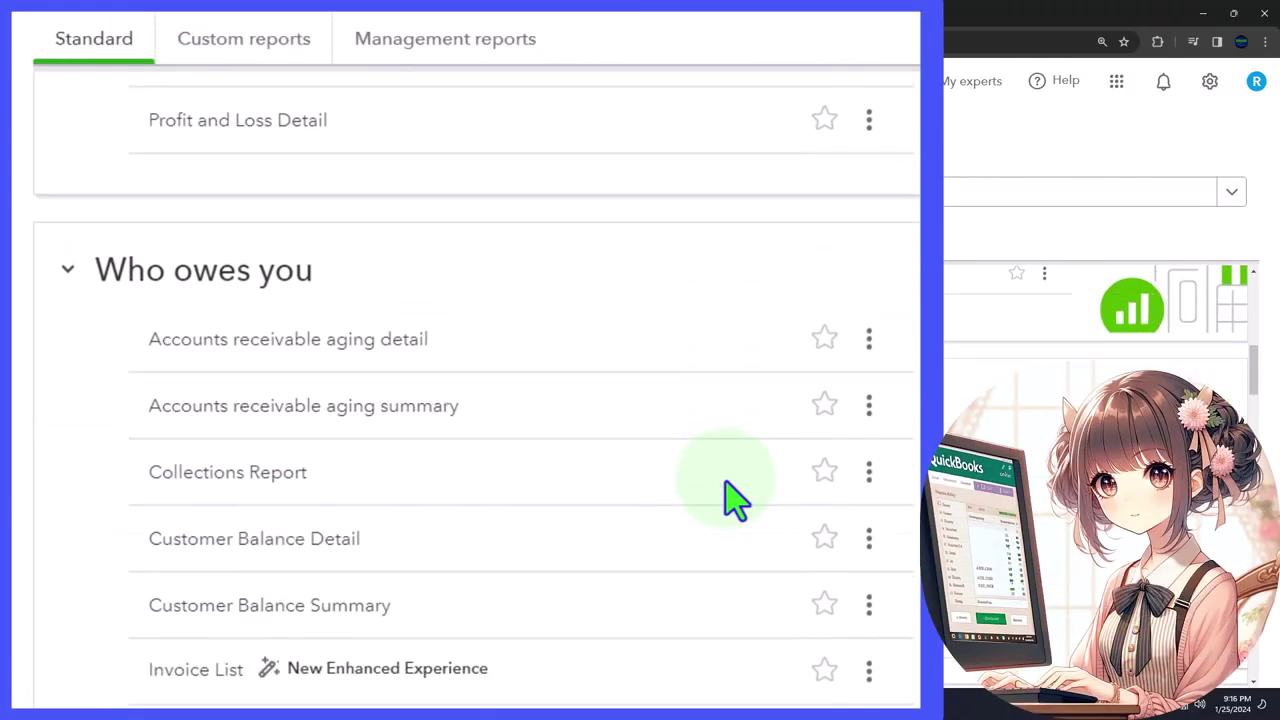
scroll(735, 497, "down", 10)
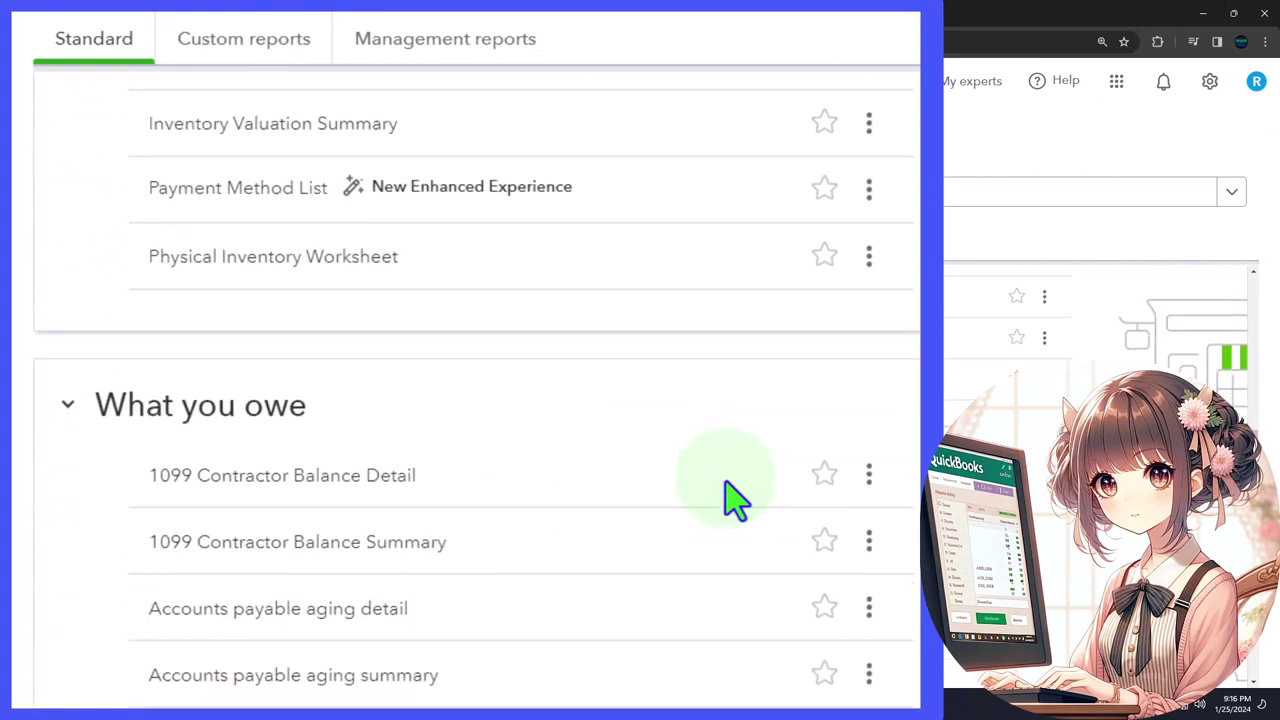
scroll(143, 305, "down", 1)
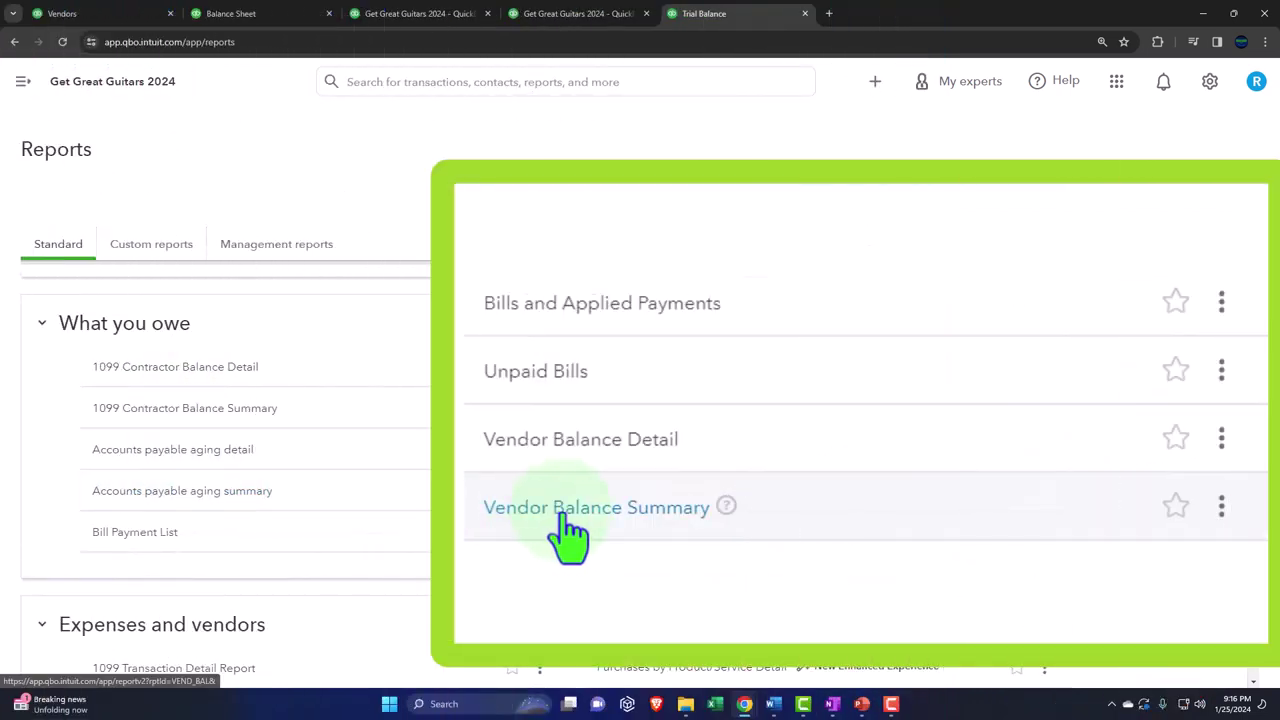
right_click(585, 470)
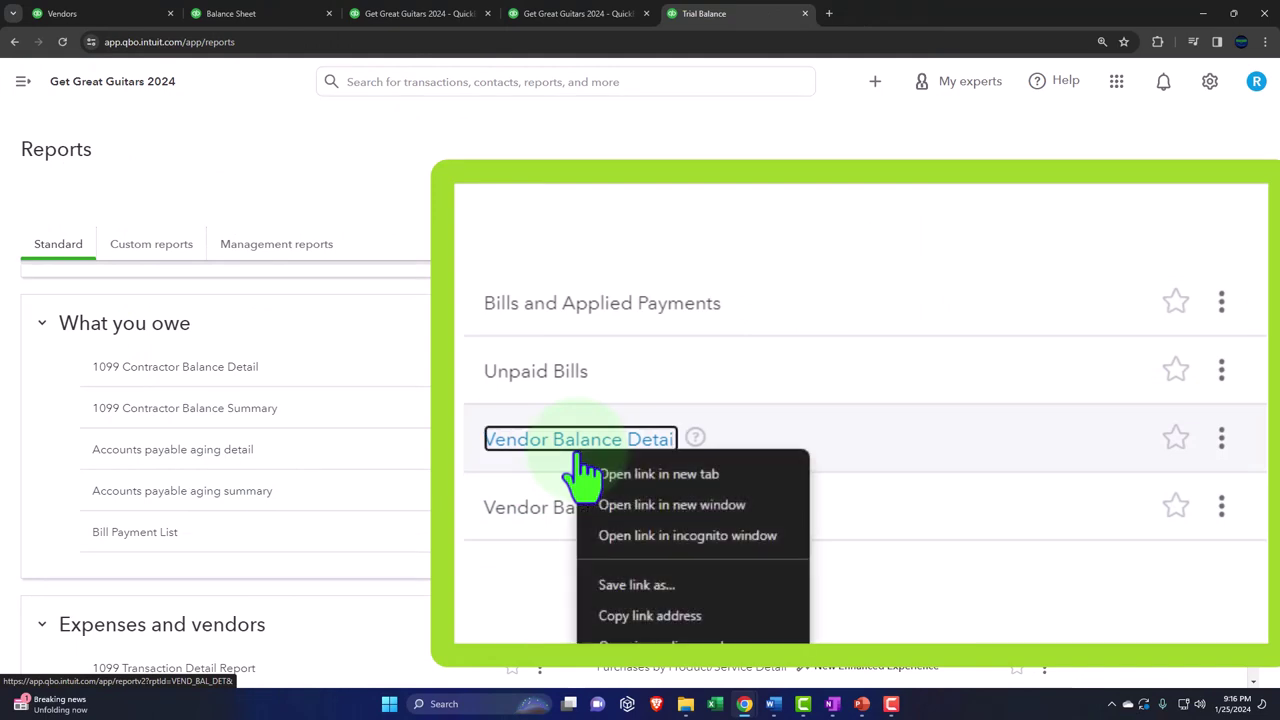
left_click(745, 478)
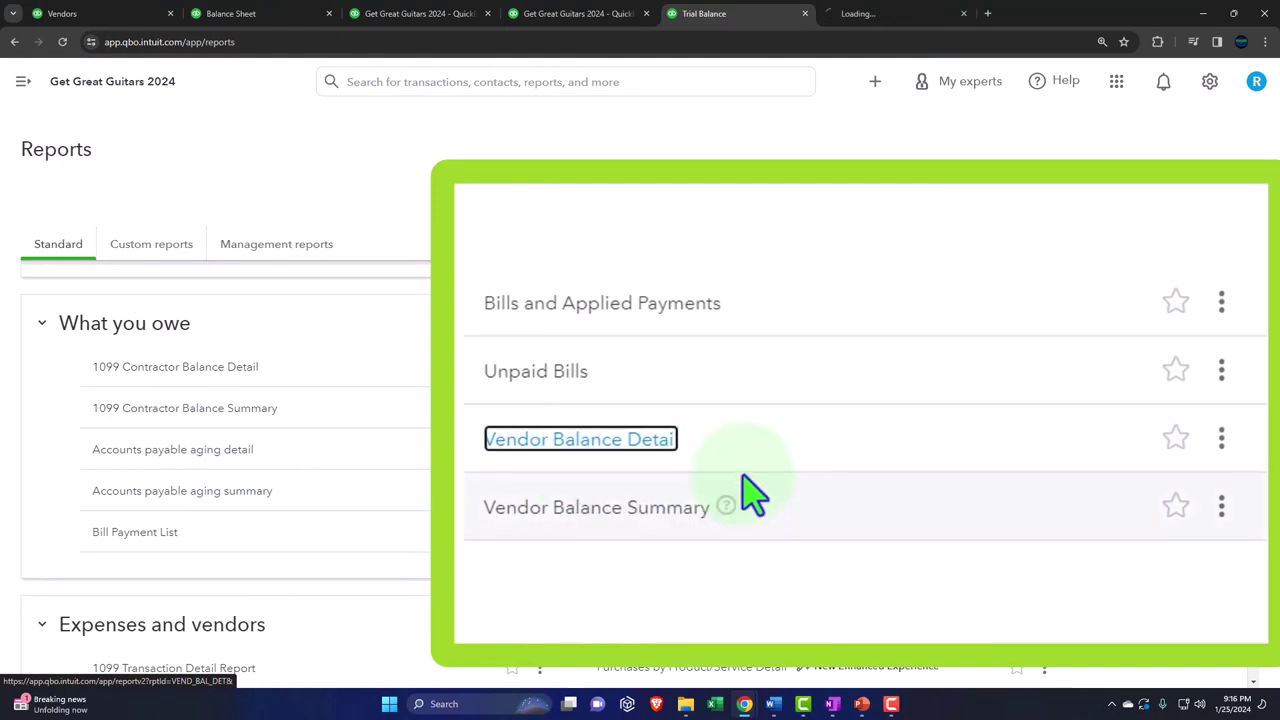
- Run Vendor Balance Detail as of 02/28/2024, showing Fender's $3,360.00 open bill, then return to the Balance Sheet
left_click(910, 20)
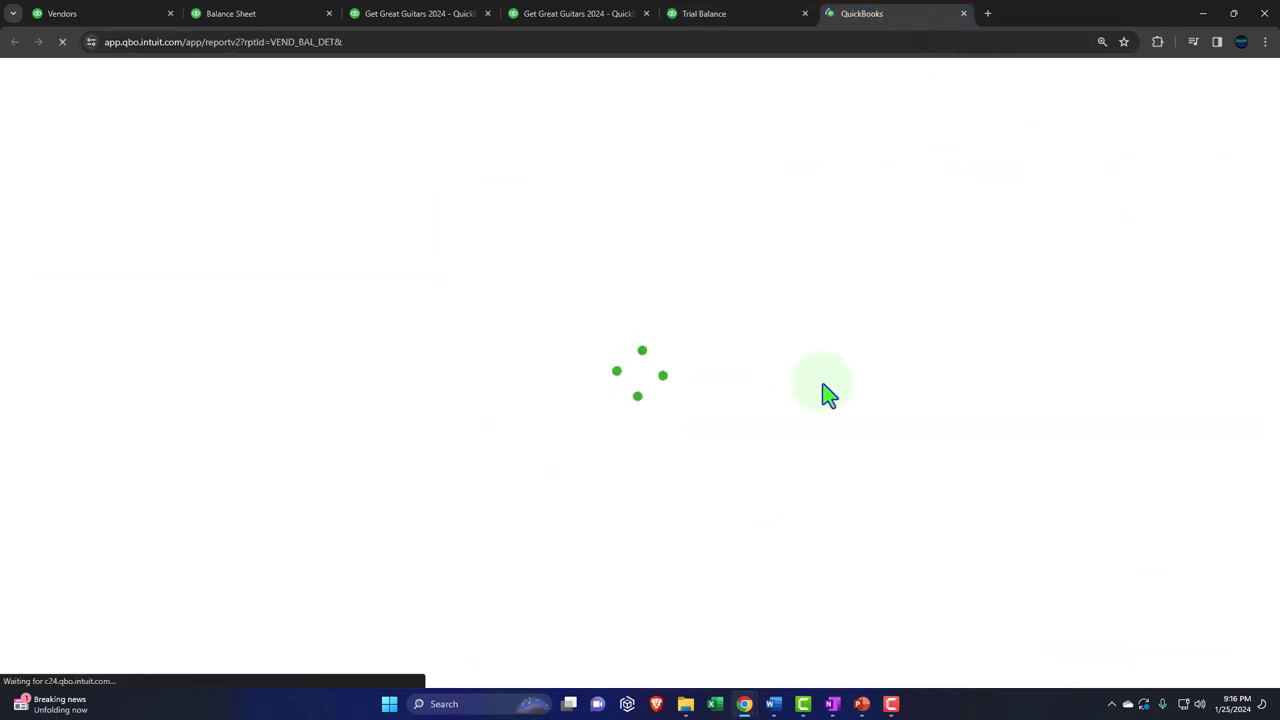
scroll(823, 391, "down", 1)
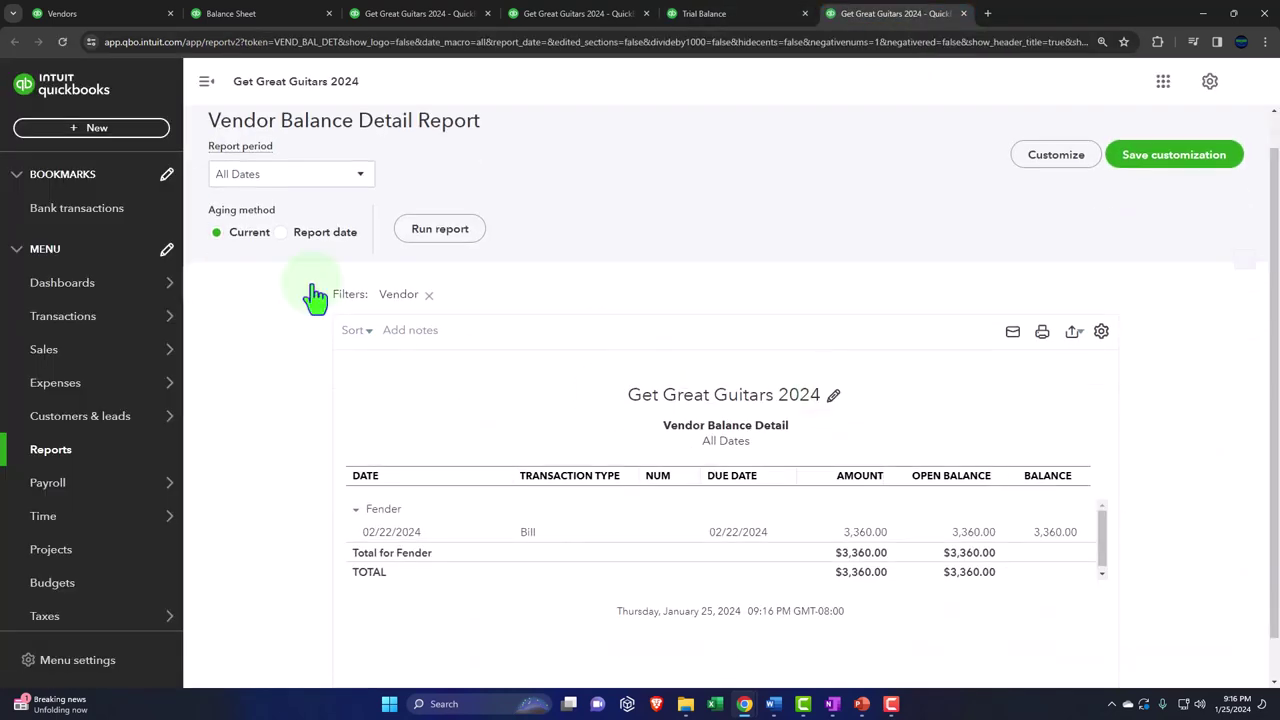
left_click(200, 82)
left_click(181, 180)
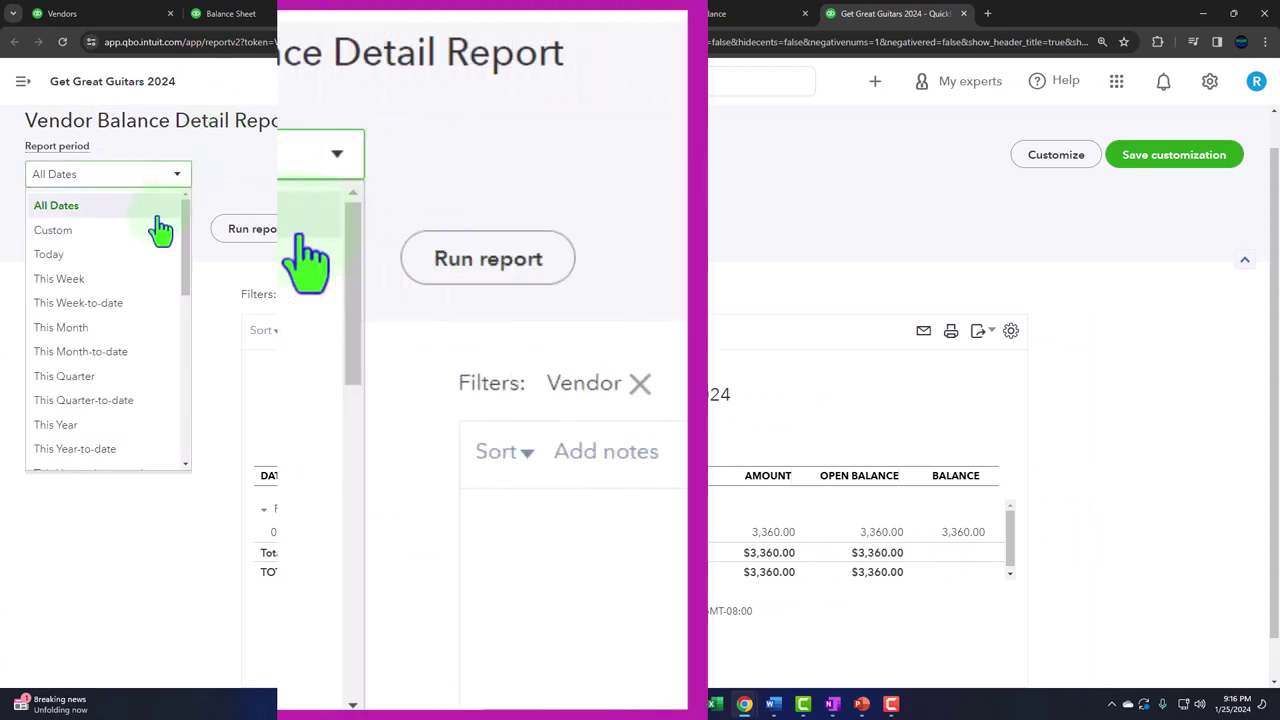
left_click(152, 231)
left_click(505, 165)
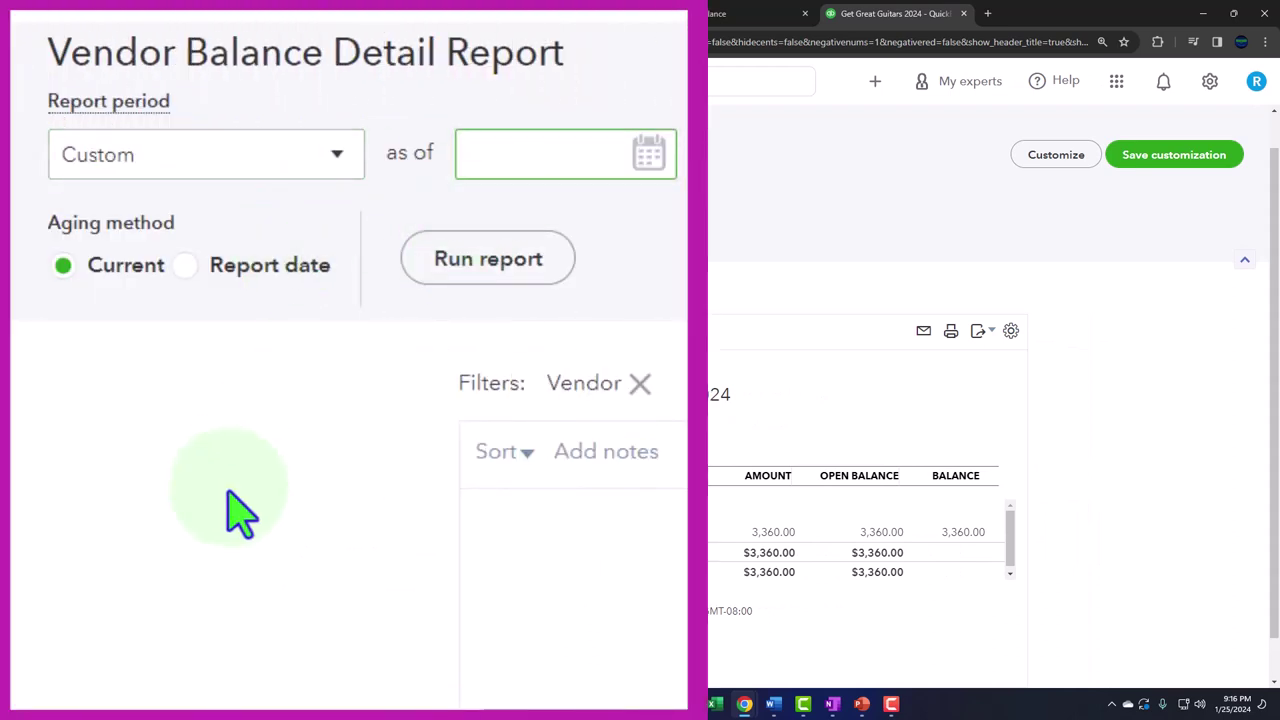
type("02/28/2024")
key("Tab")
left_click(478, 262)
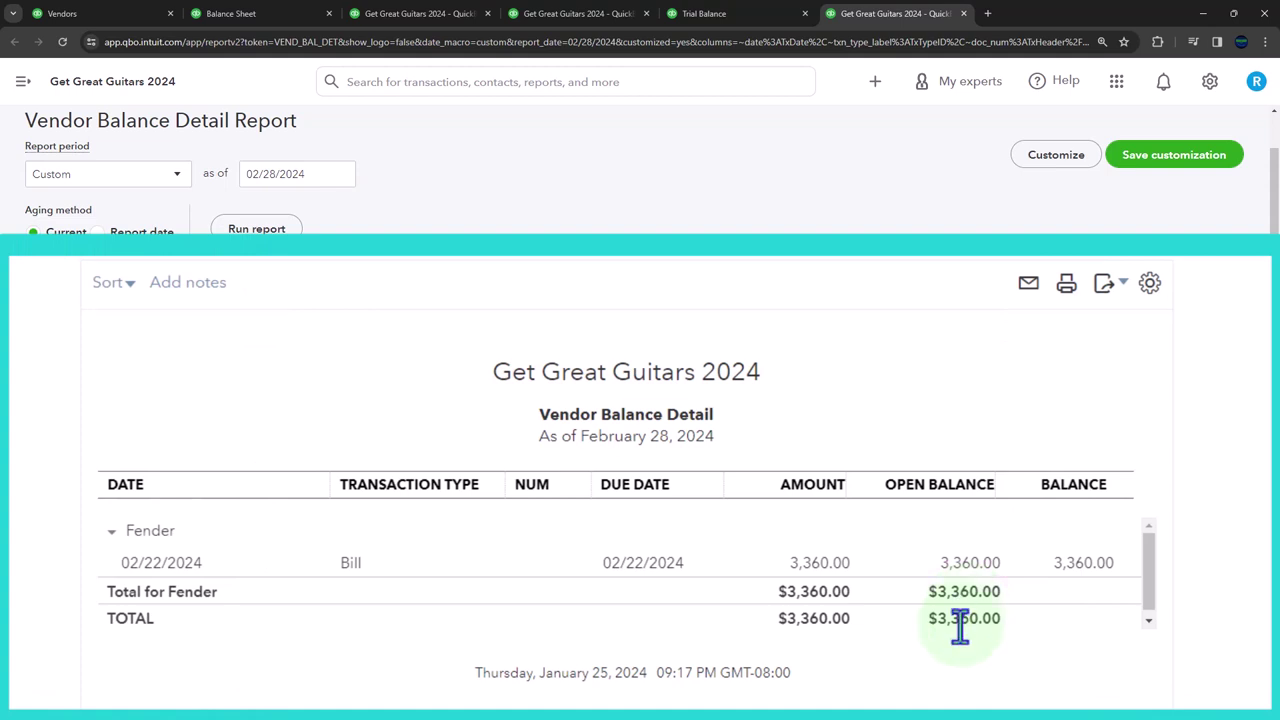
key("ctrl+plus")
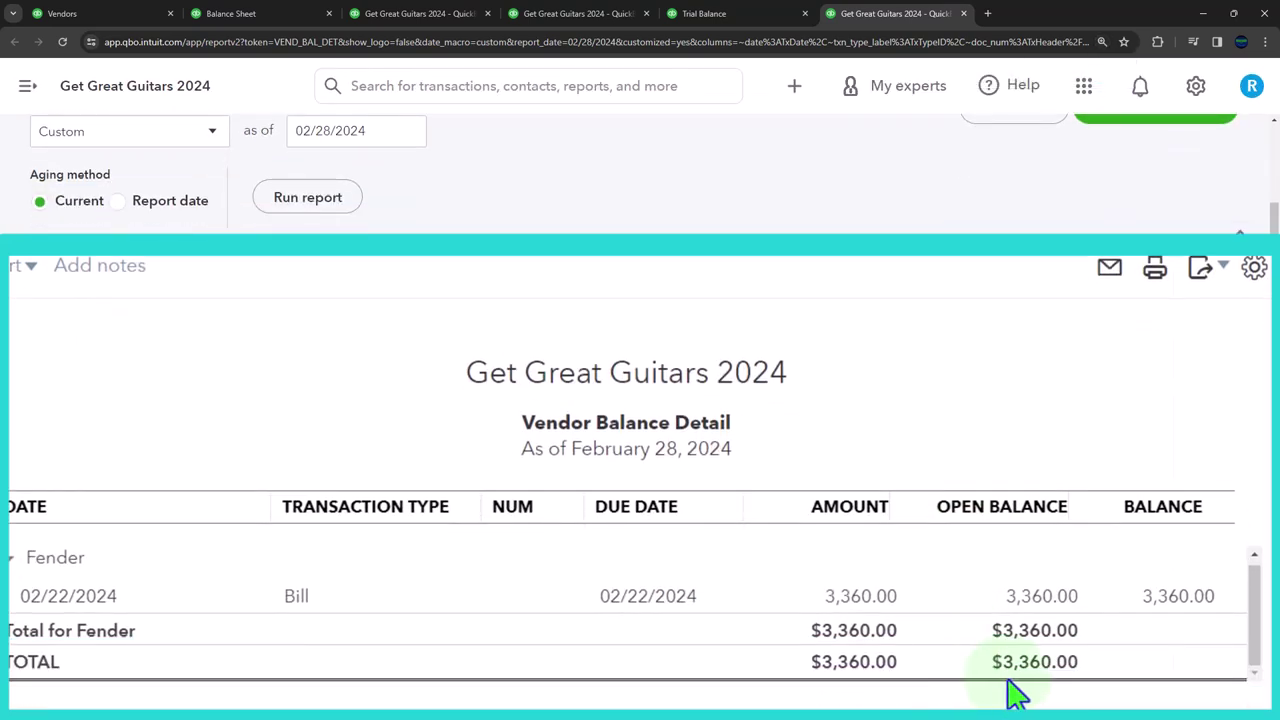
left_click(270, 14)
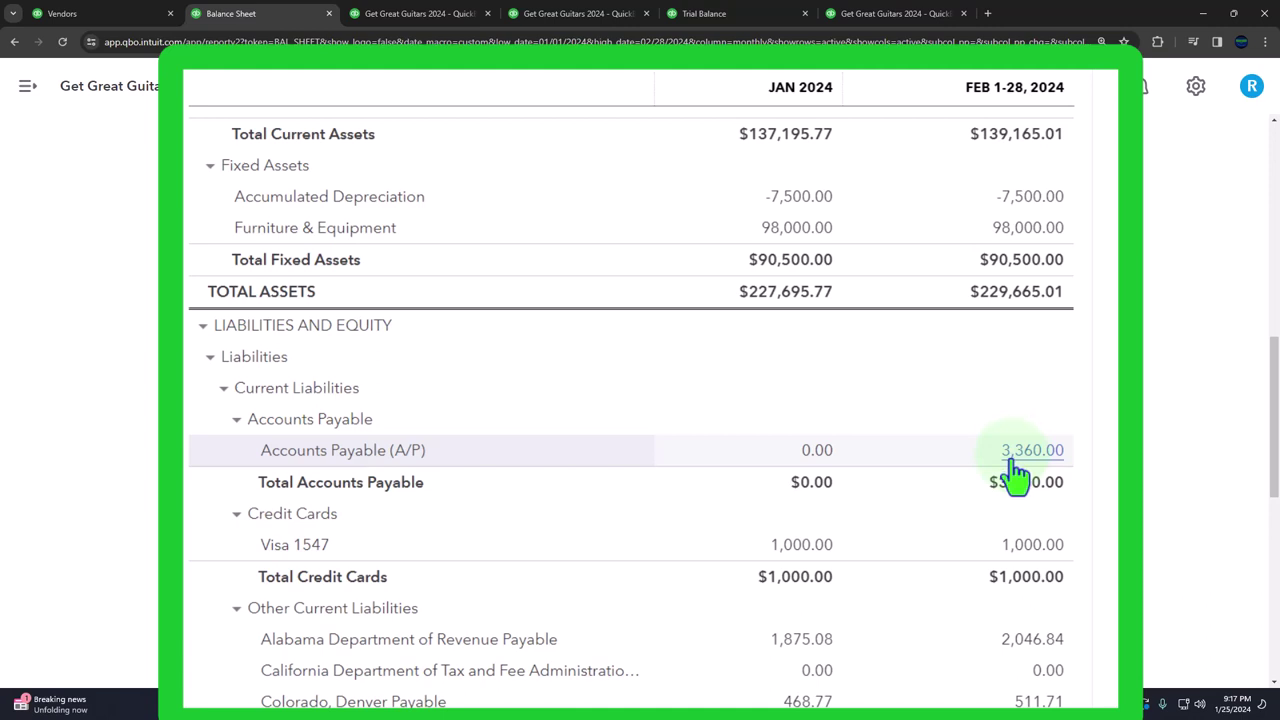
- Open the Reports page and search report names for 'inve'
scroll(1015, 475, "up", 4)
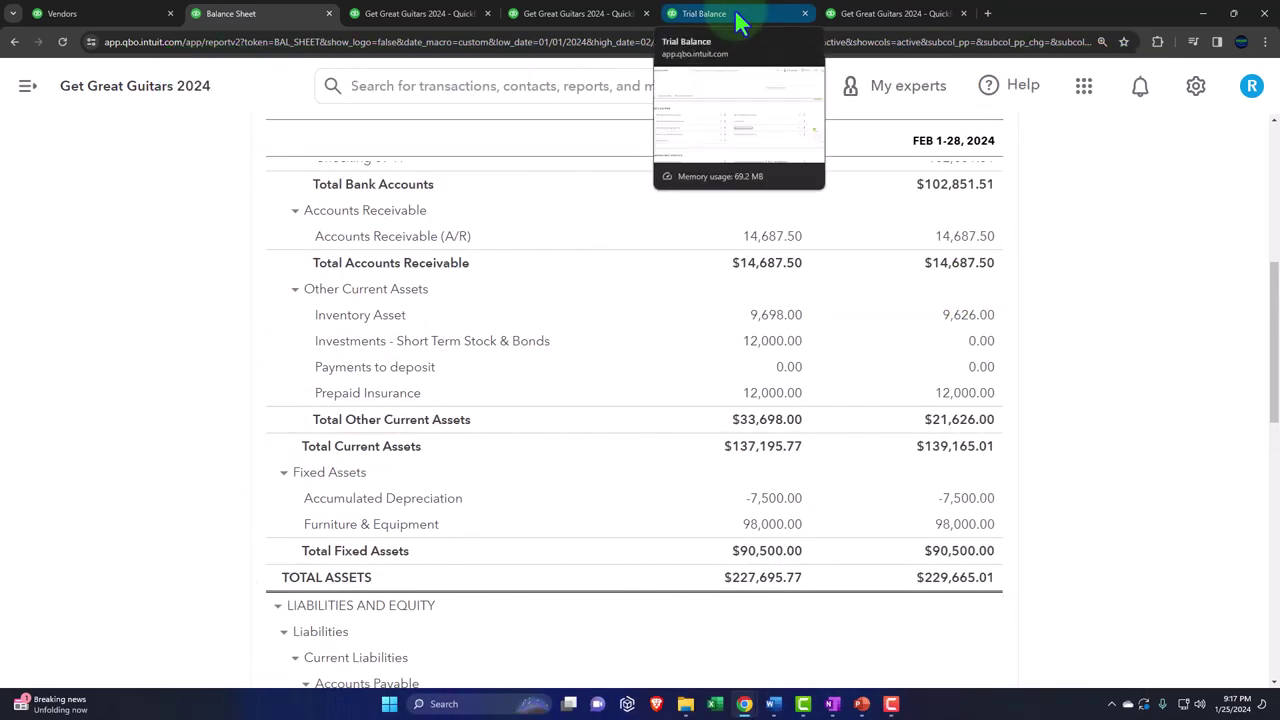
left_click(737, 22)
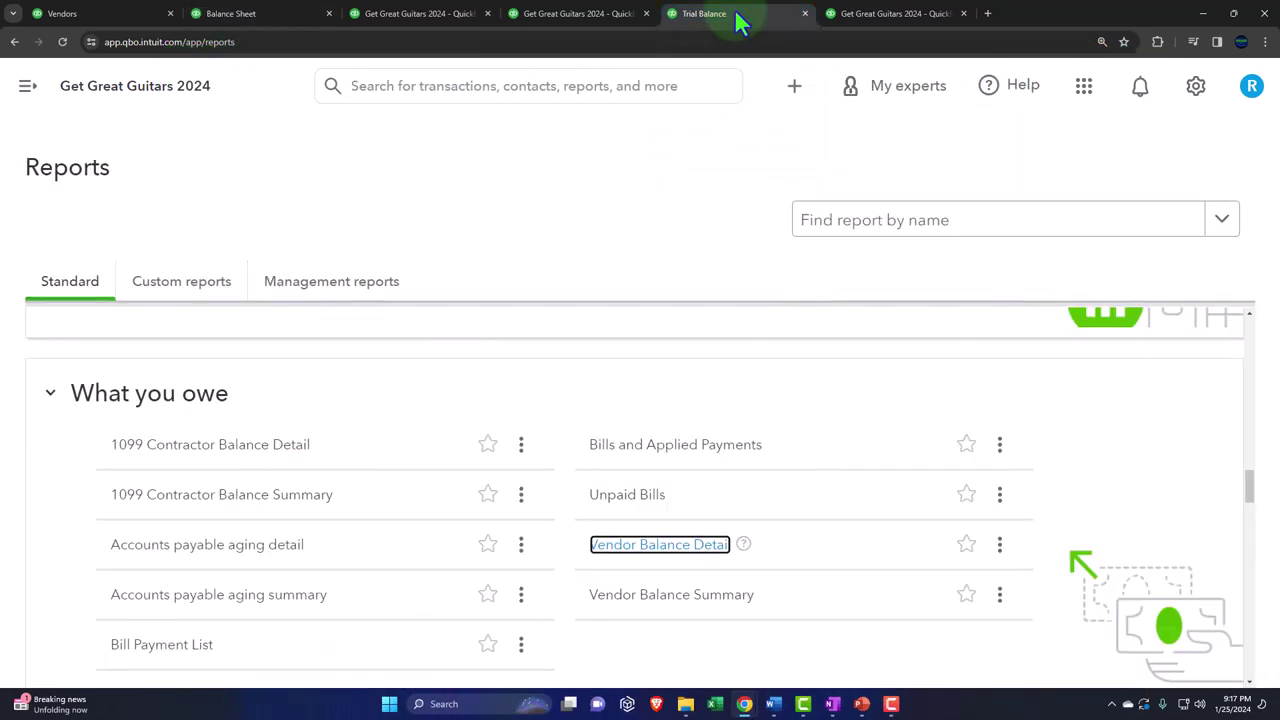
left_click(858, 228)
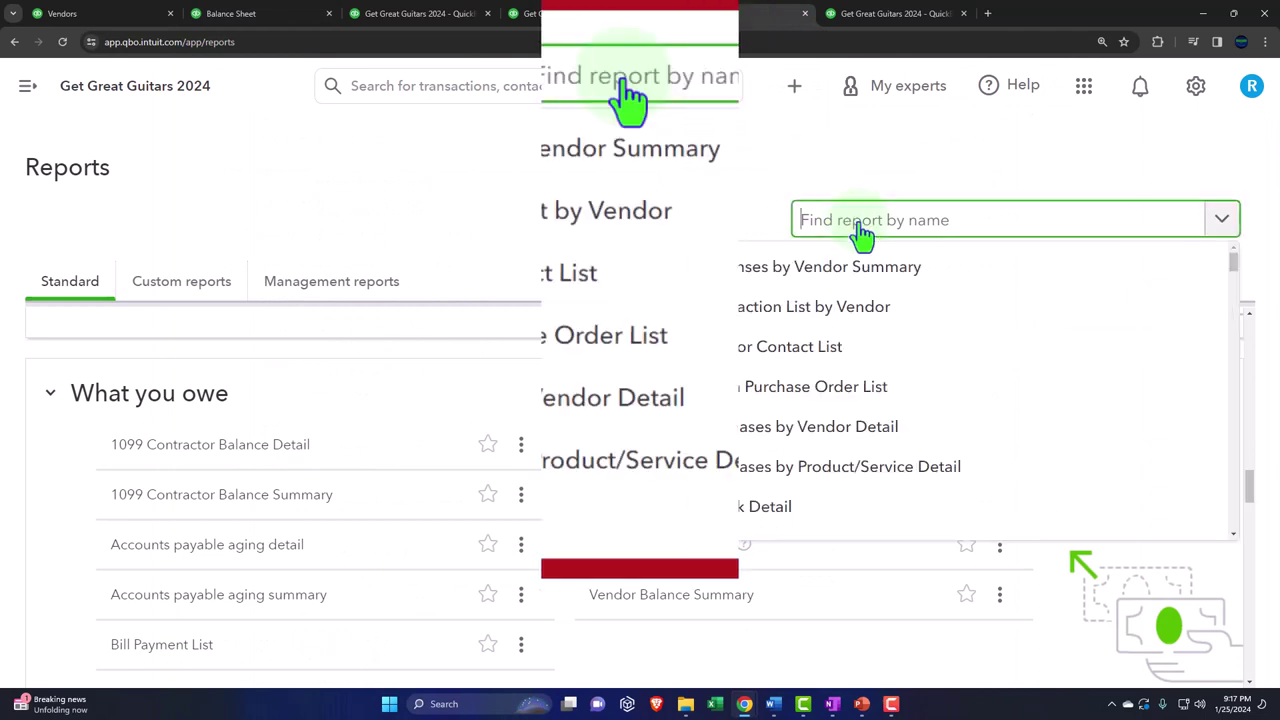
type("inve")
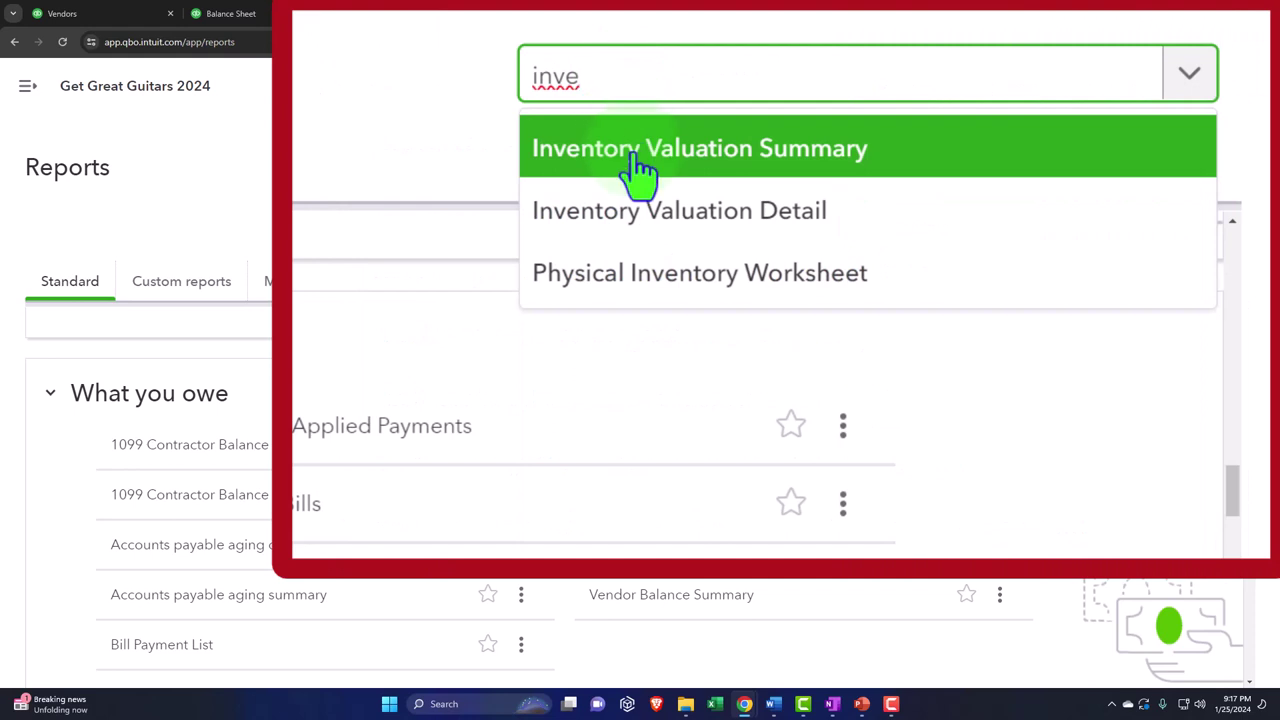
- Run Inventory Valuation Summary as of 02/28/2024: SQ 20 units worth 3,360.00, total $9,626.00
left_click(866, 270)
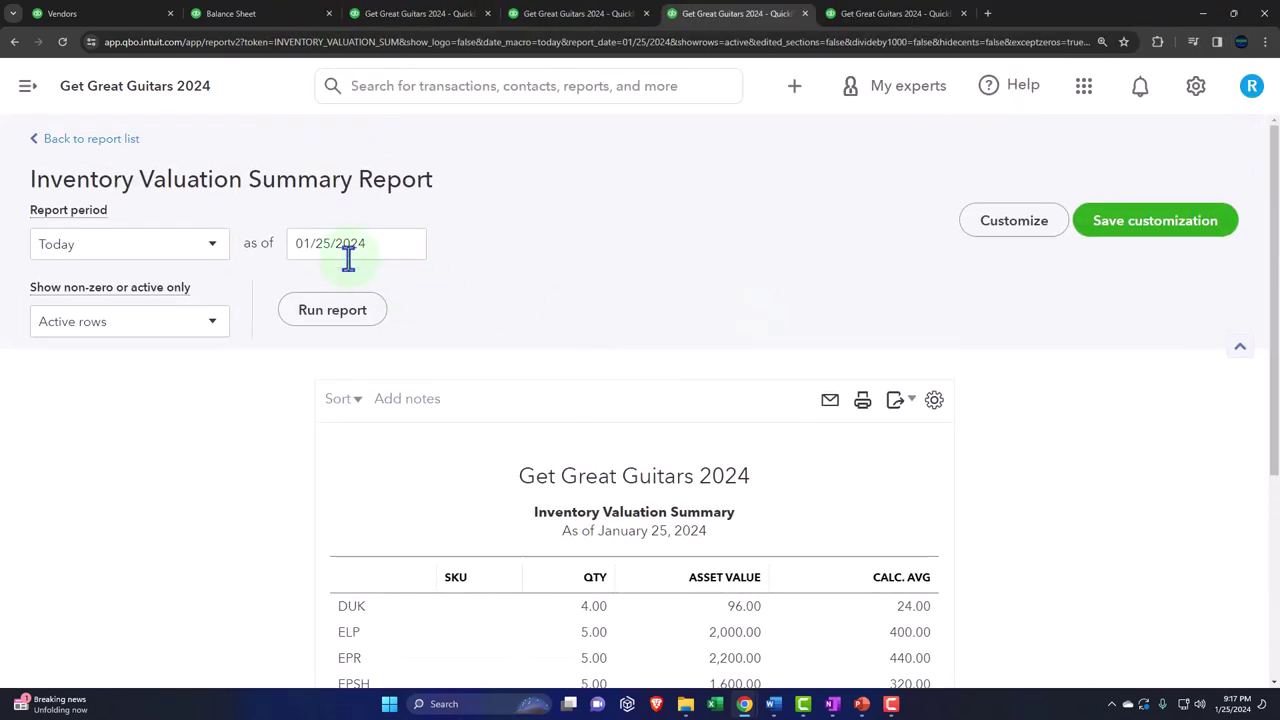
triple_click(347, 250)
type("0")
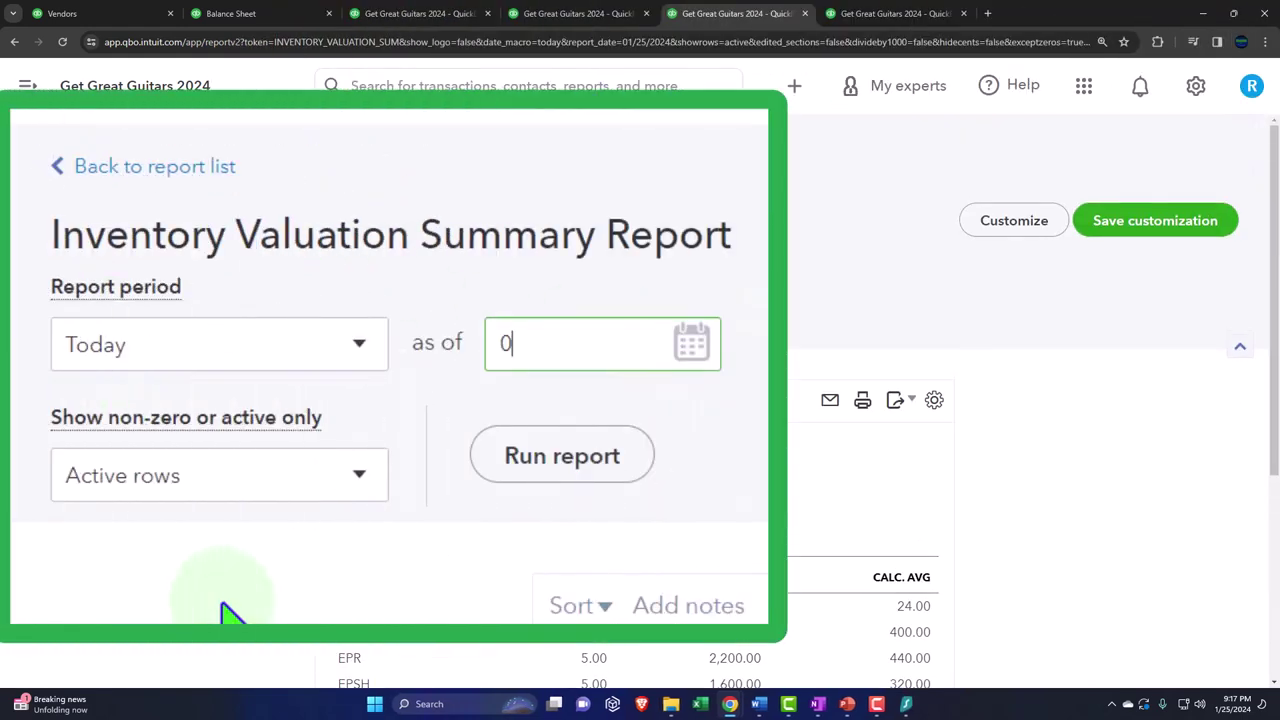
type("52")
key("BackSpace")
key("BackSpace")
type("2282024")
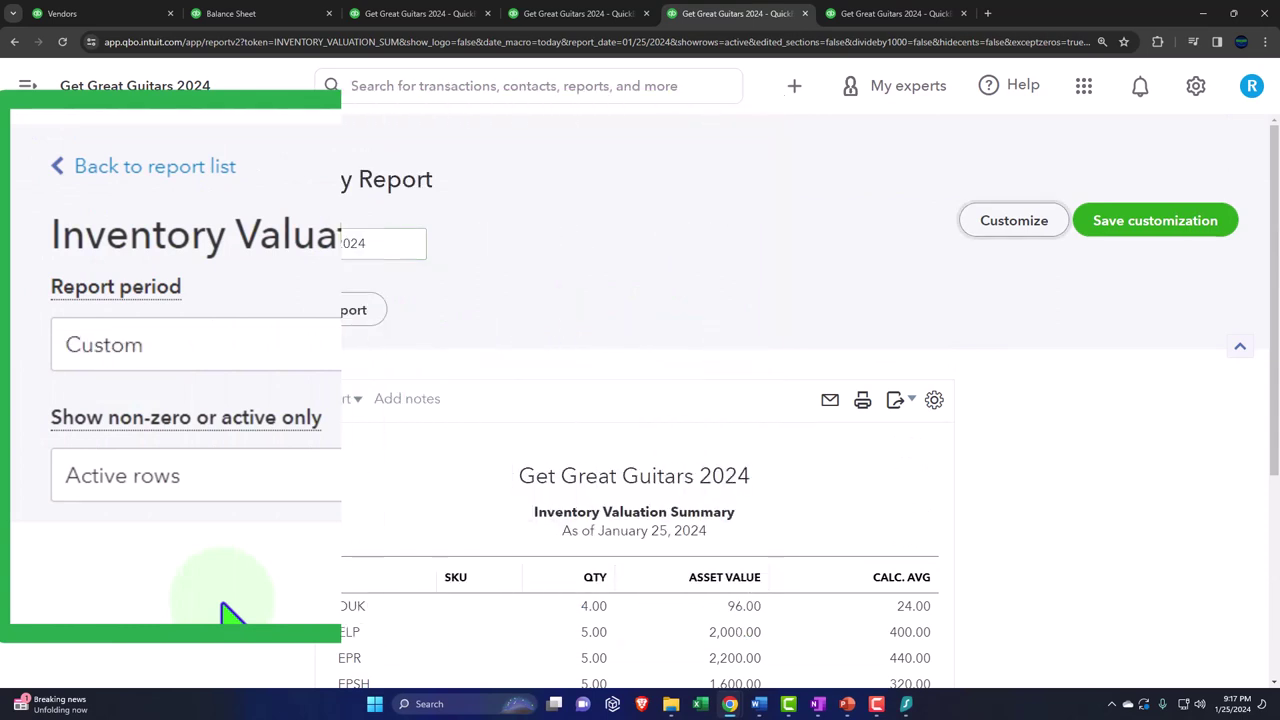
left_click(343, 323)
scroll(197, 372, "down", 3)
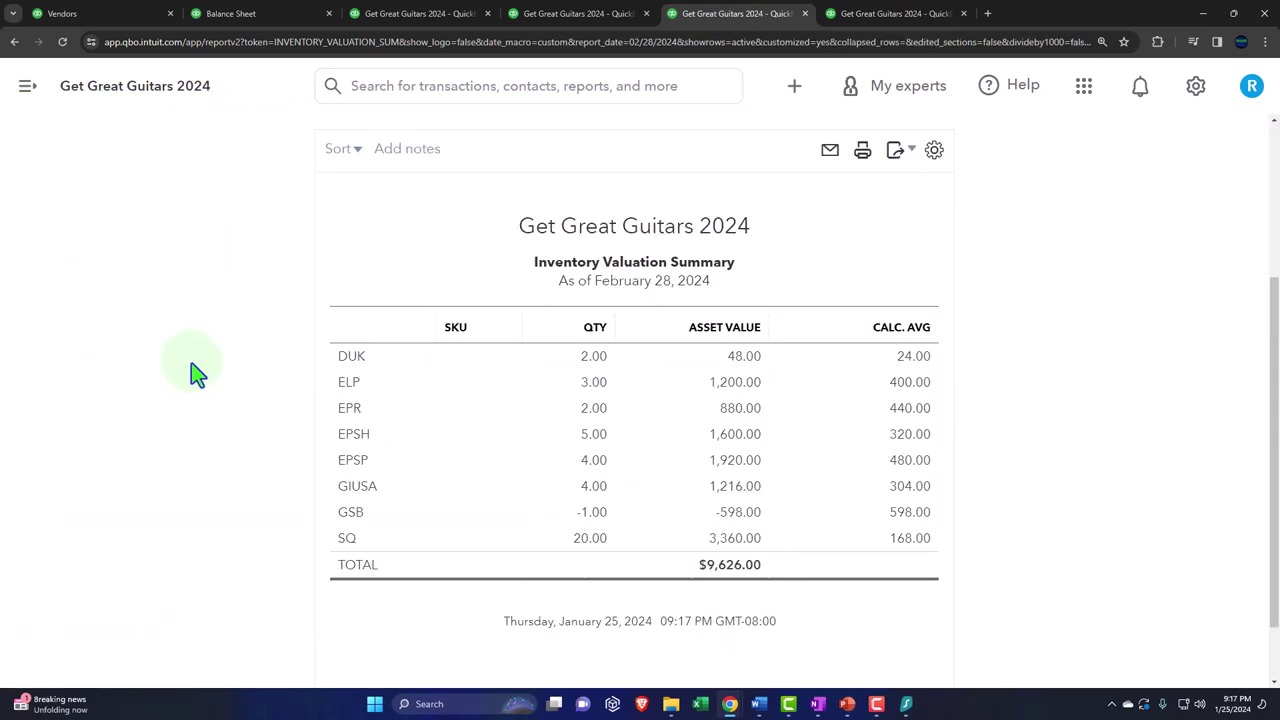
key("ctrl+plus")
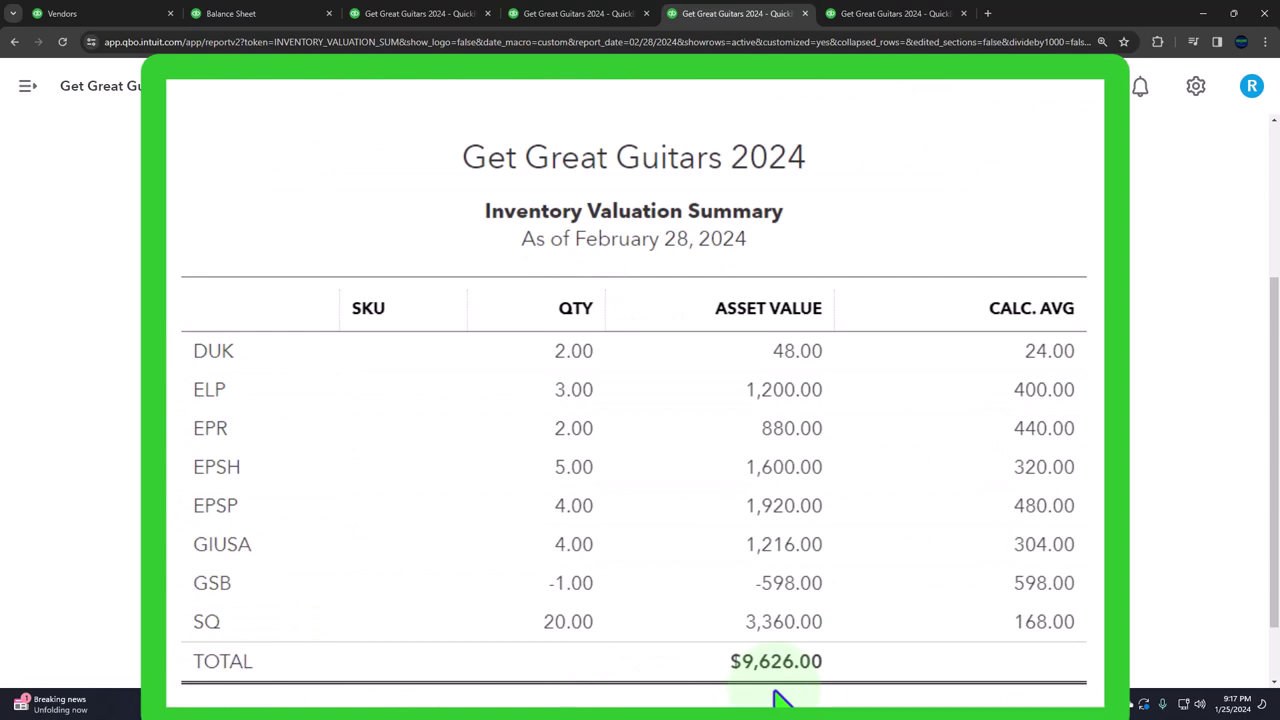
- Check the Trial Balance, then scroll the Balance Sheet from Inventory Asset 9,626.00 to Accounts Payable 3,360.00
left_click(563, 20)
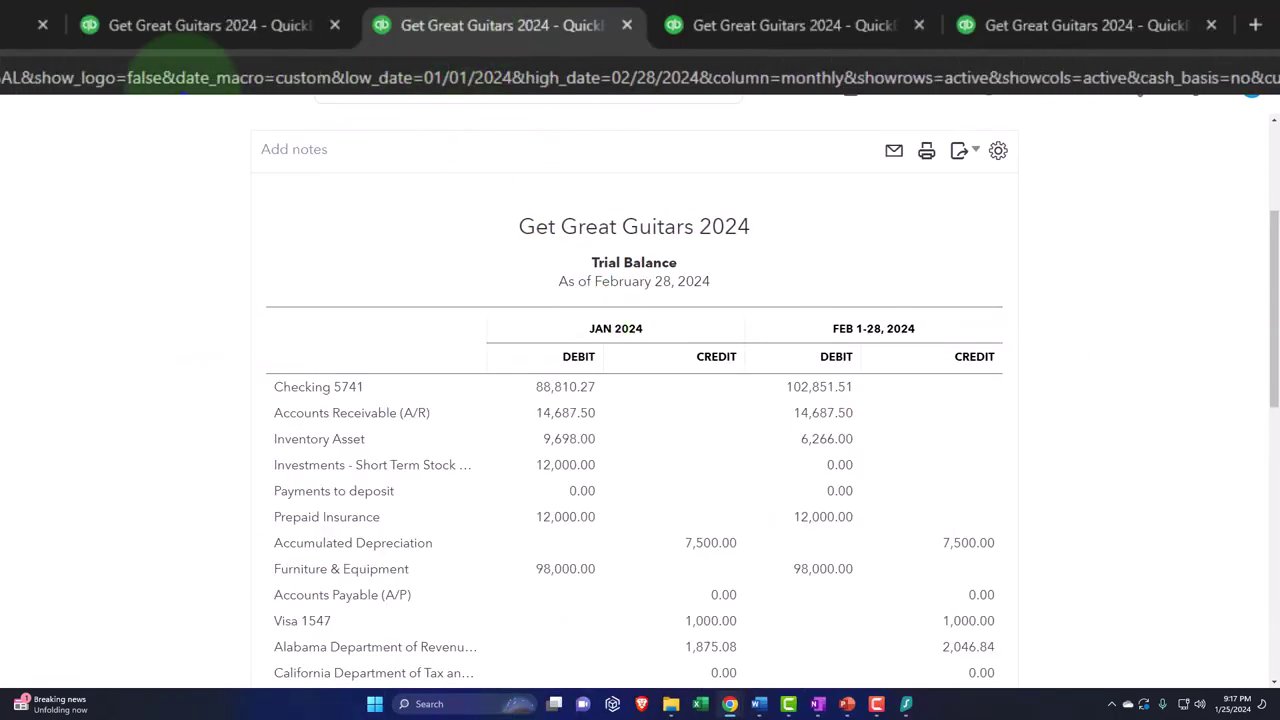
left_click(240, 13)
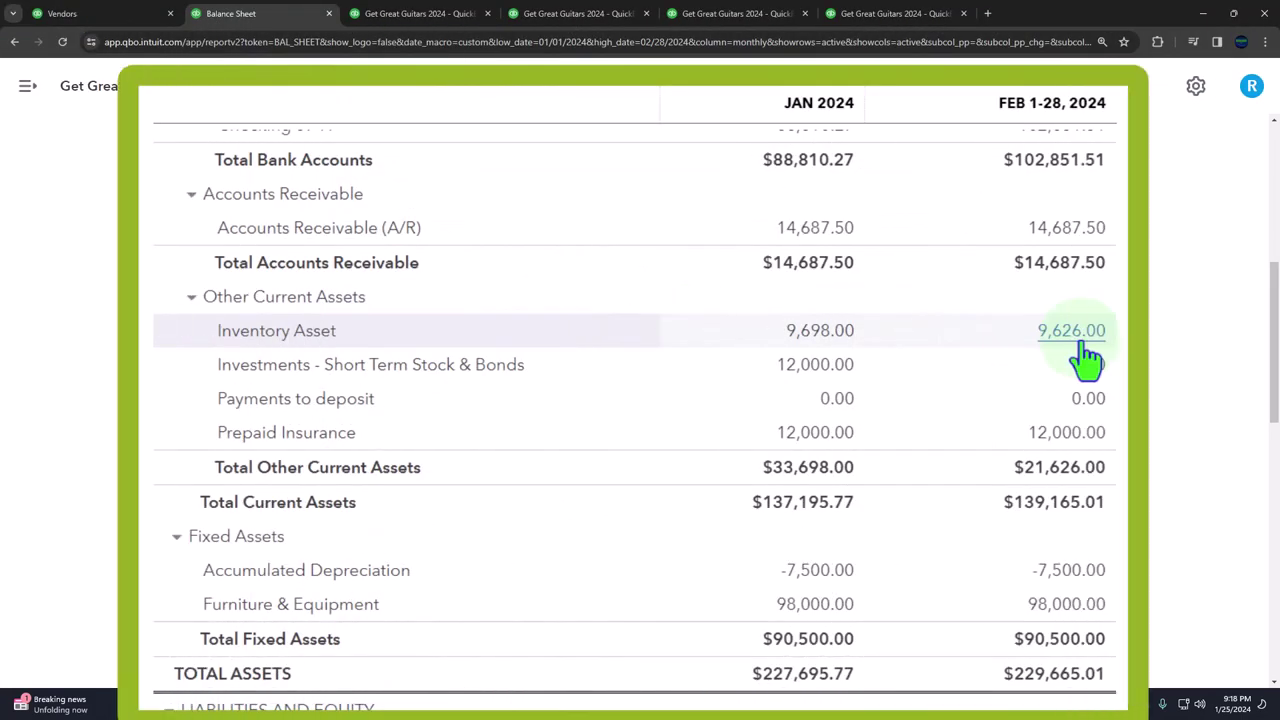
scroll(1086, 357, "down", 4)
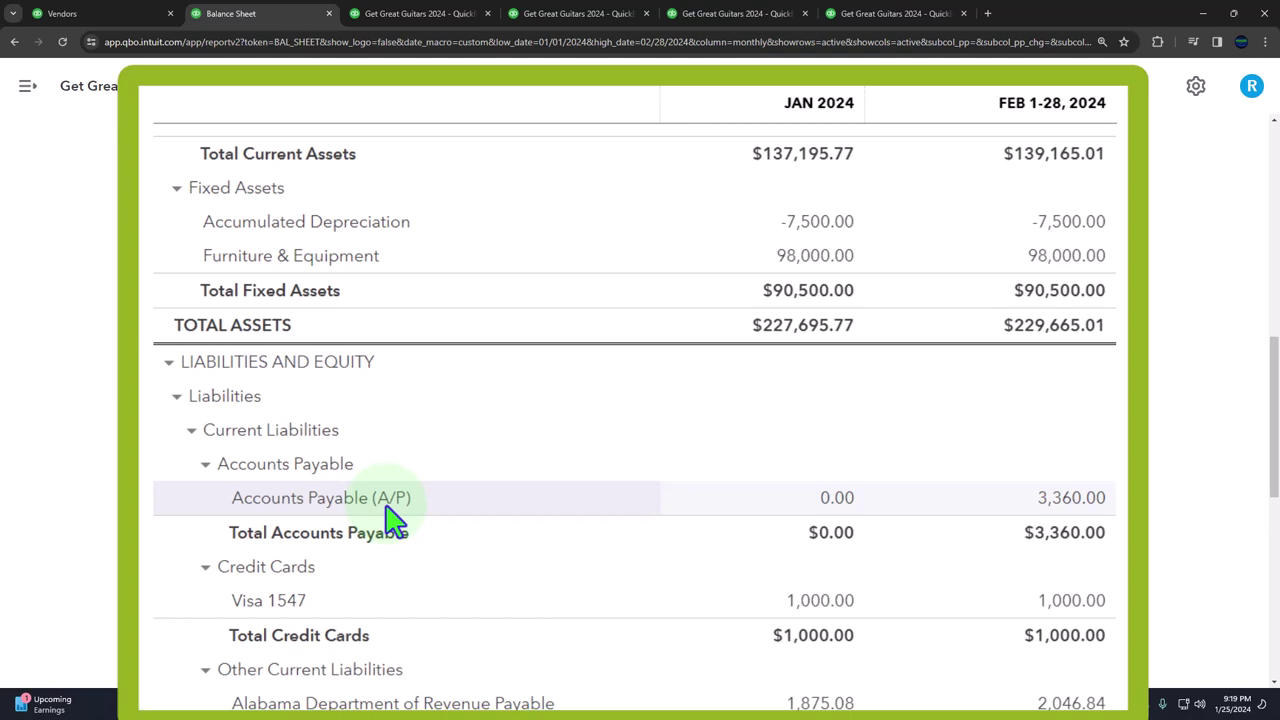
- Go from Fender's vendor page to the Expenses transaction list
left_click(128, 27)
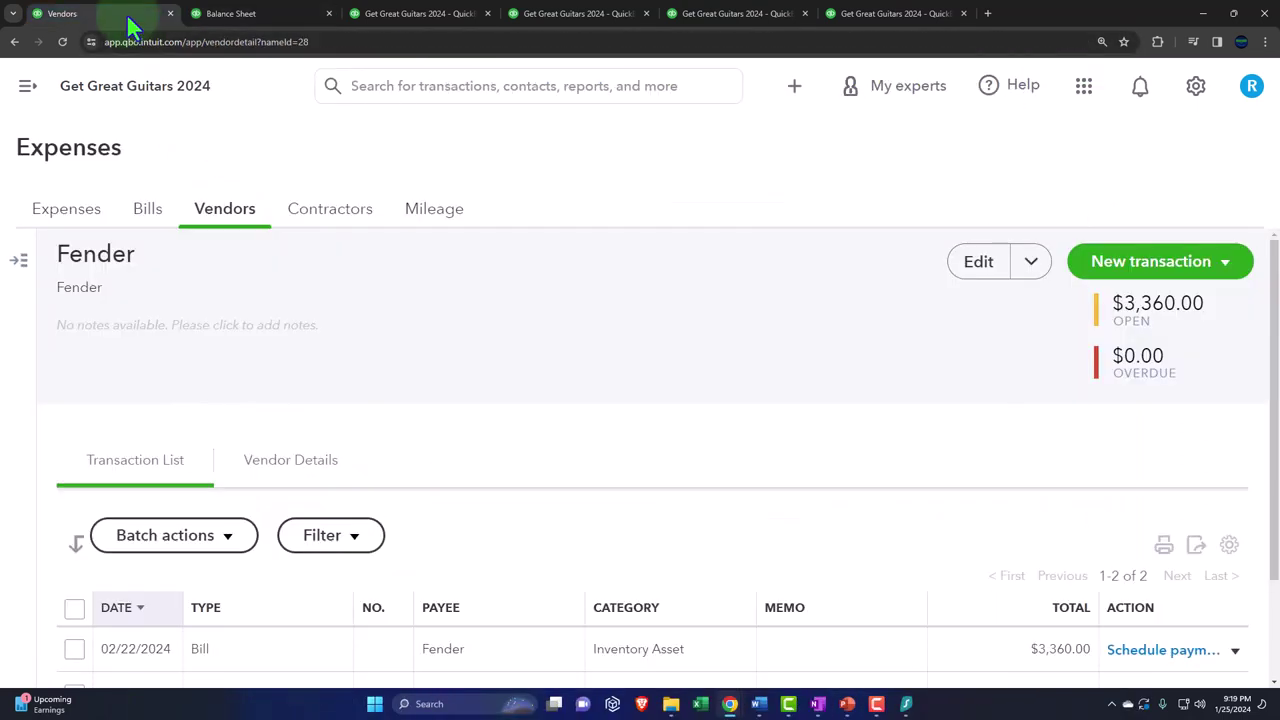
key("ctrl+plus")
key("ctrl+minus")
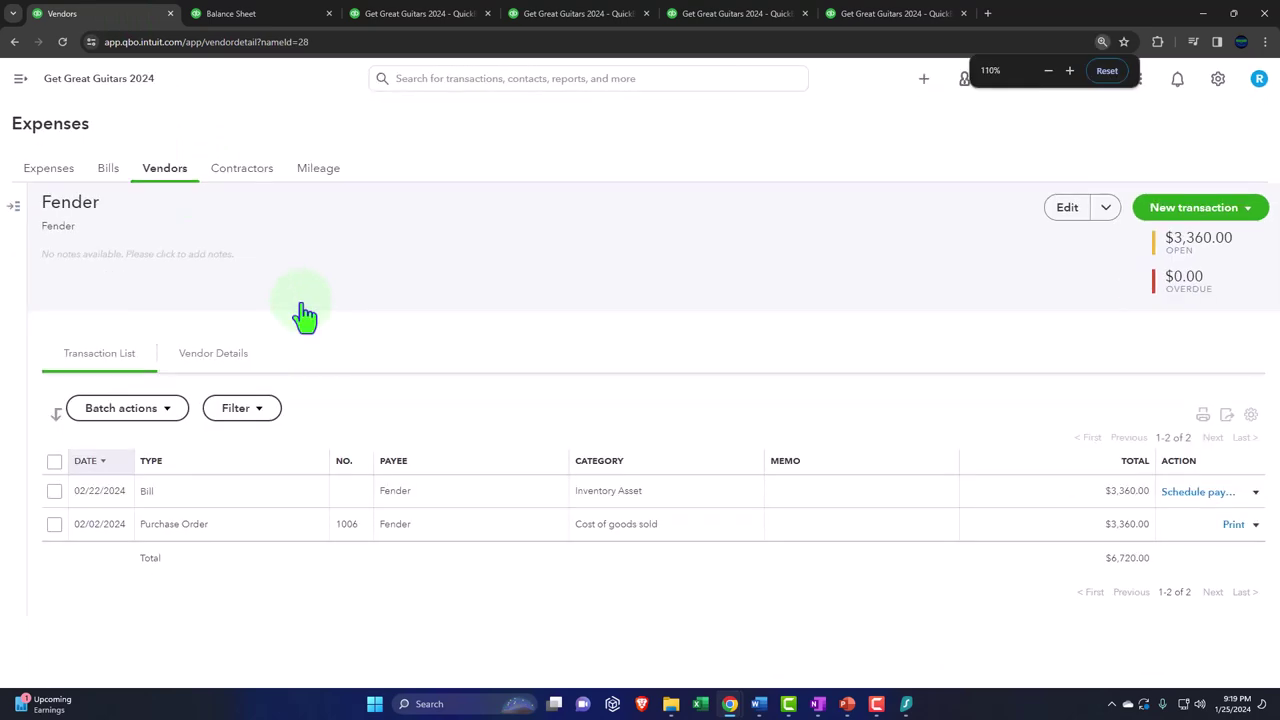
left_click(21, 84)
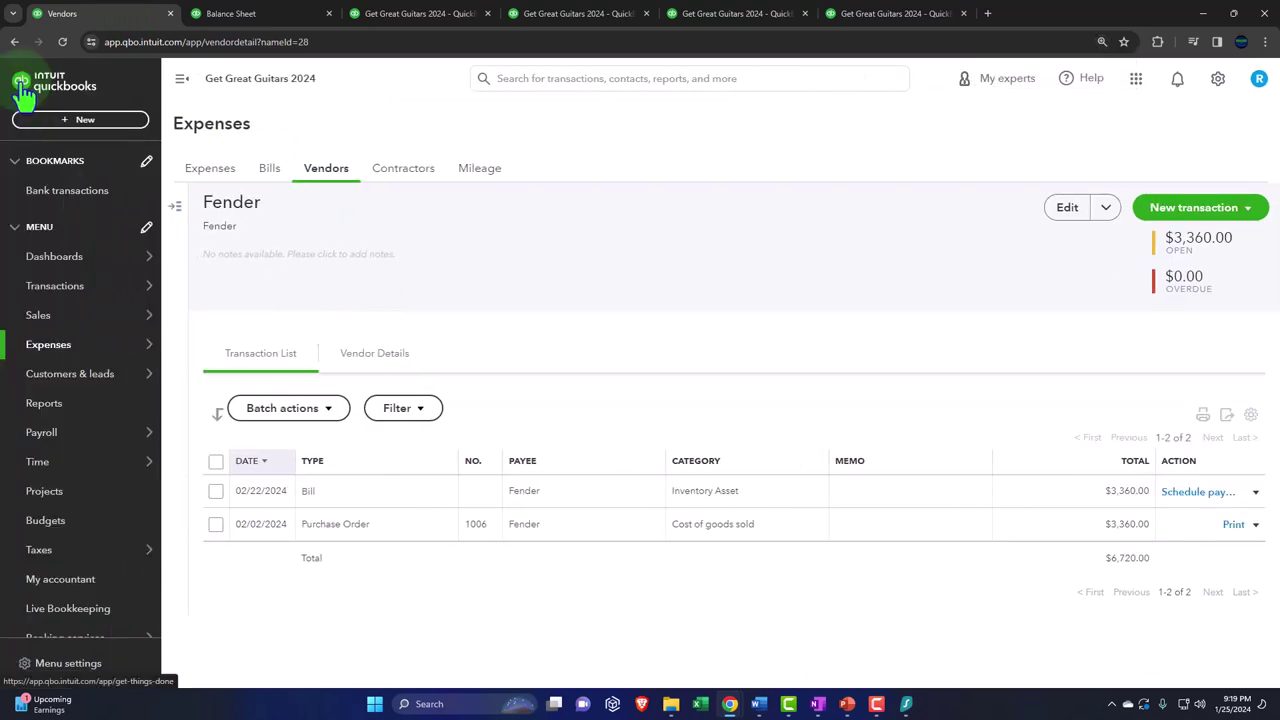
left_click(48, 350)
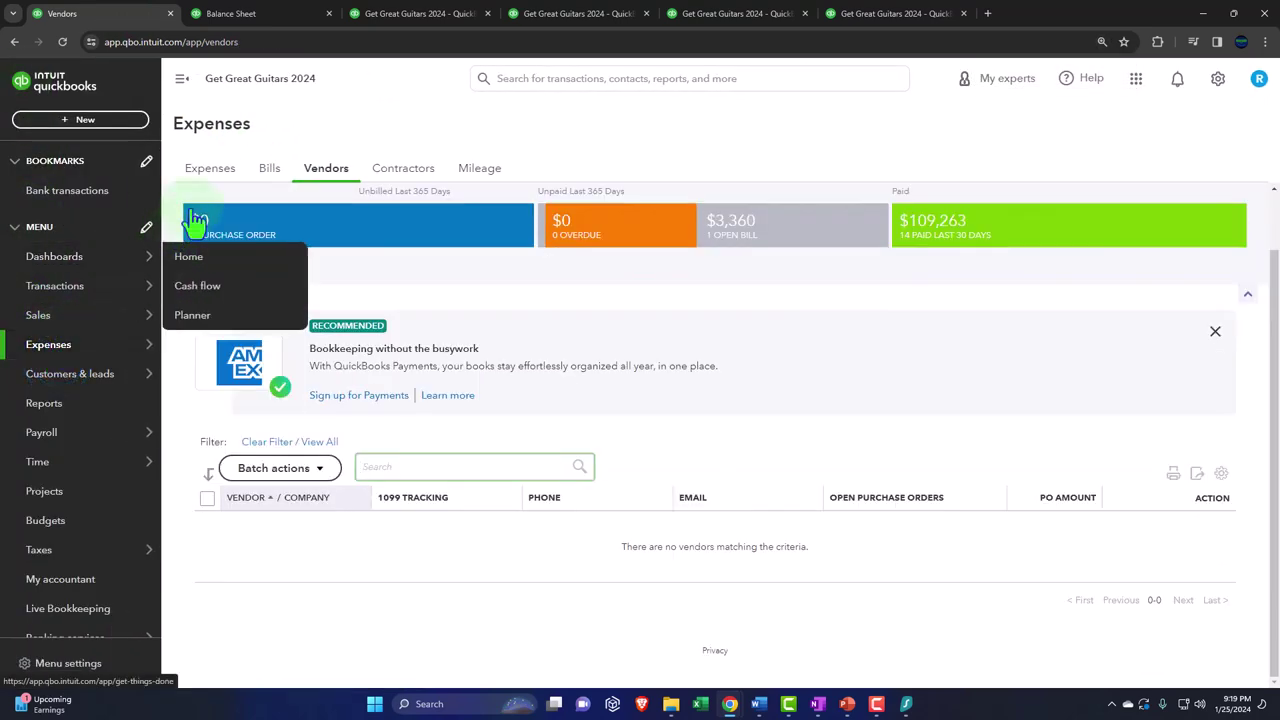
left_click(212, 172)
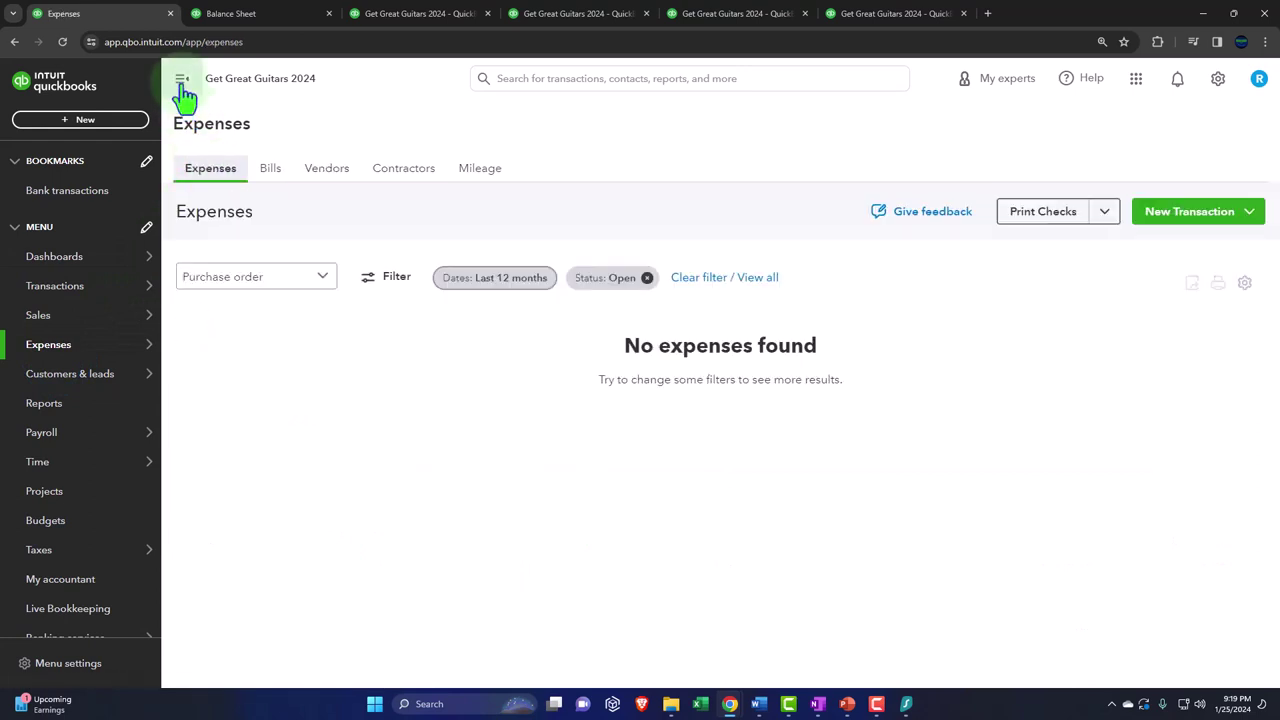
left_click(182, 80)
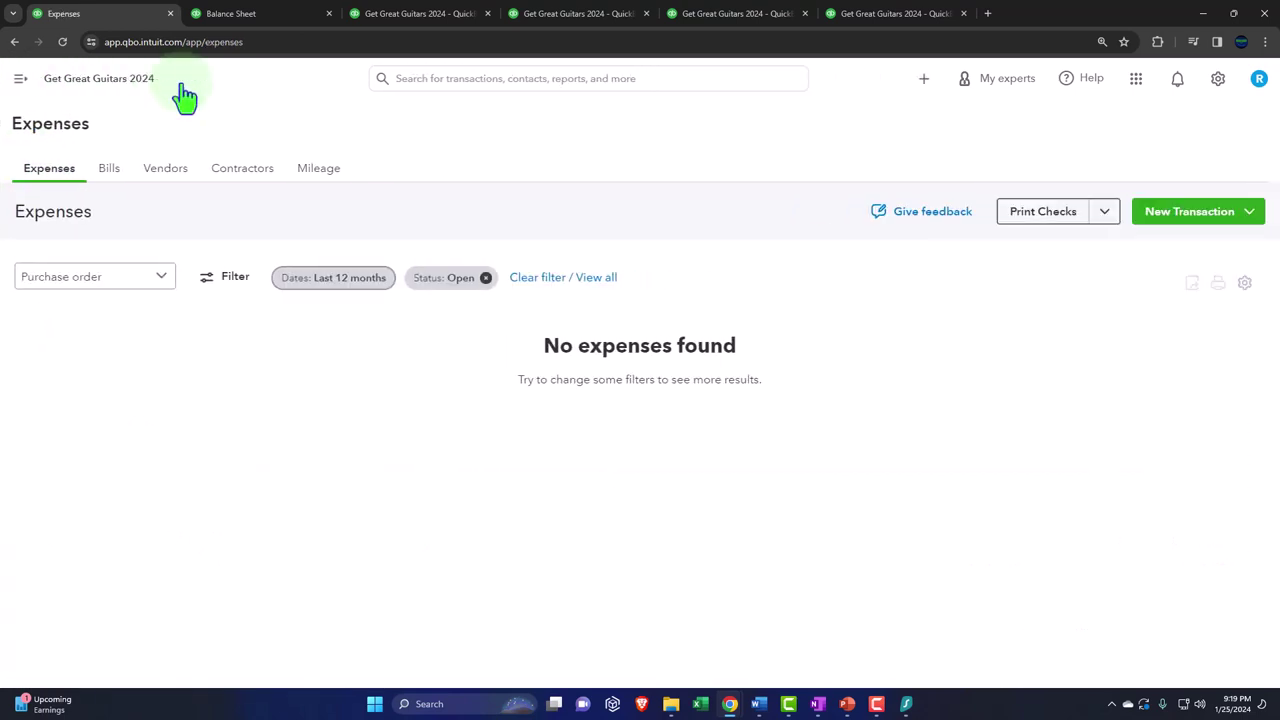
- Filter the list to Purchase orders with Closed status, showing POs 1001–1006
left_click(162, 285)
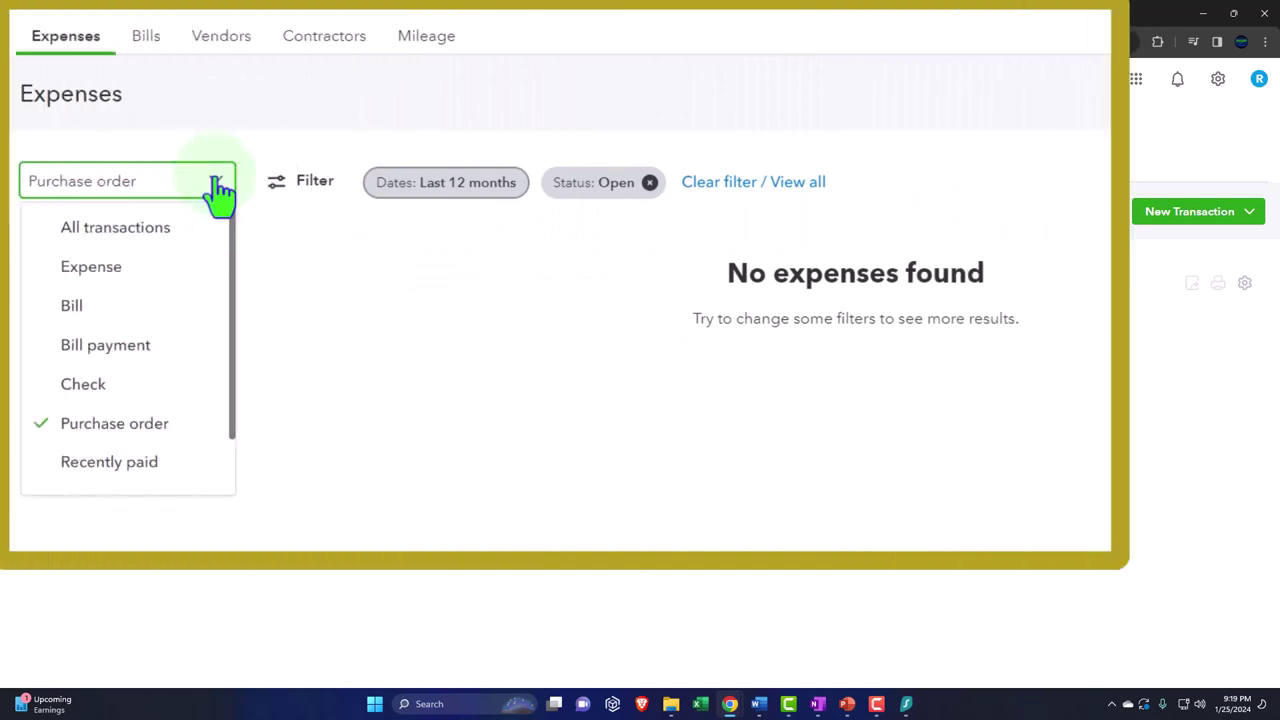
left_click(218, 190)
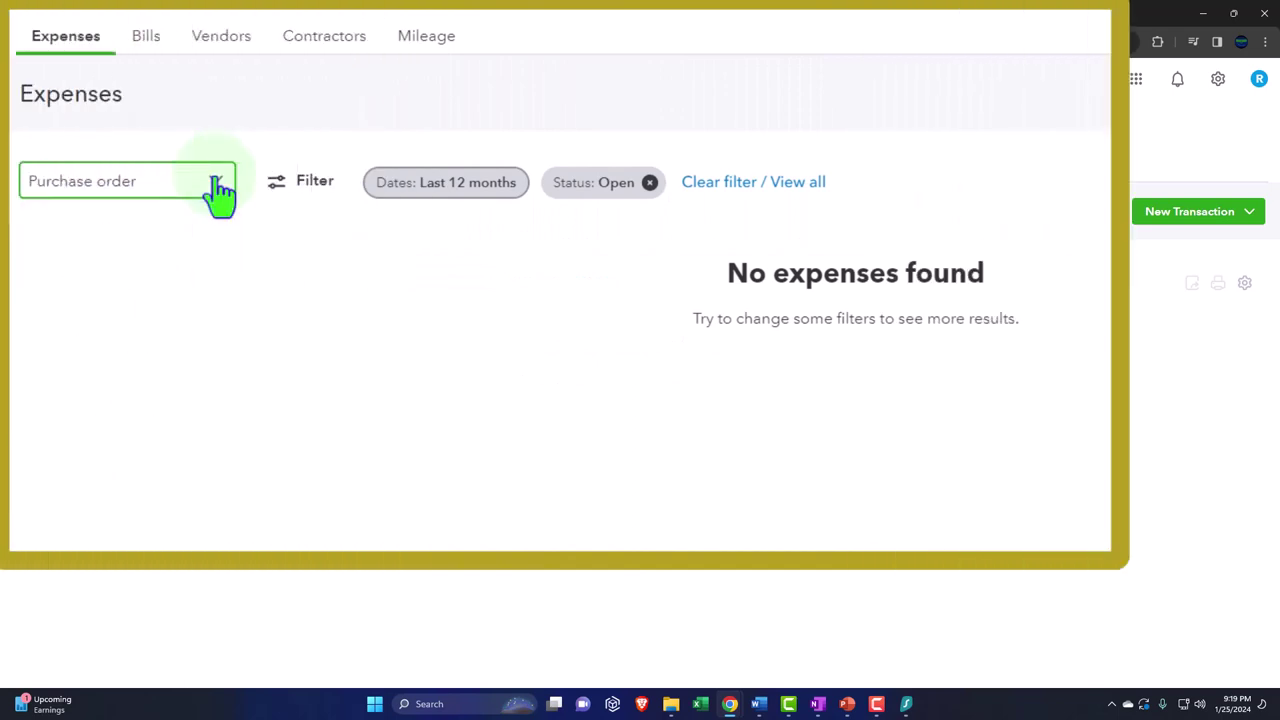
left_click(305, 203)
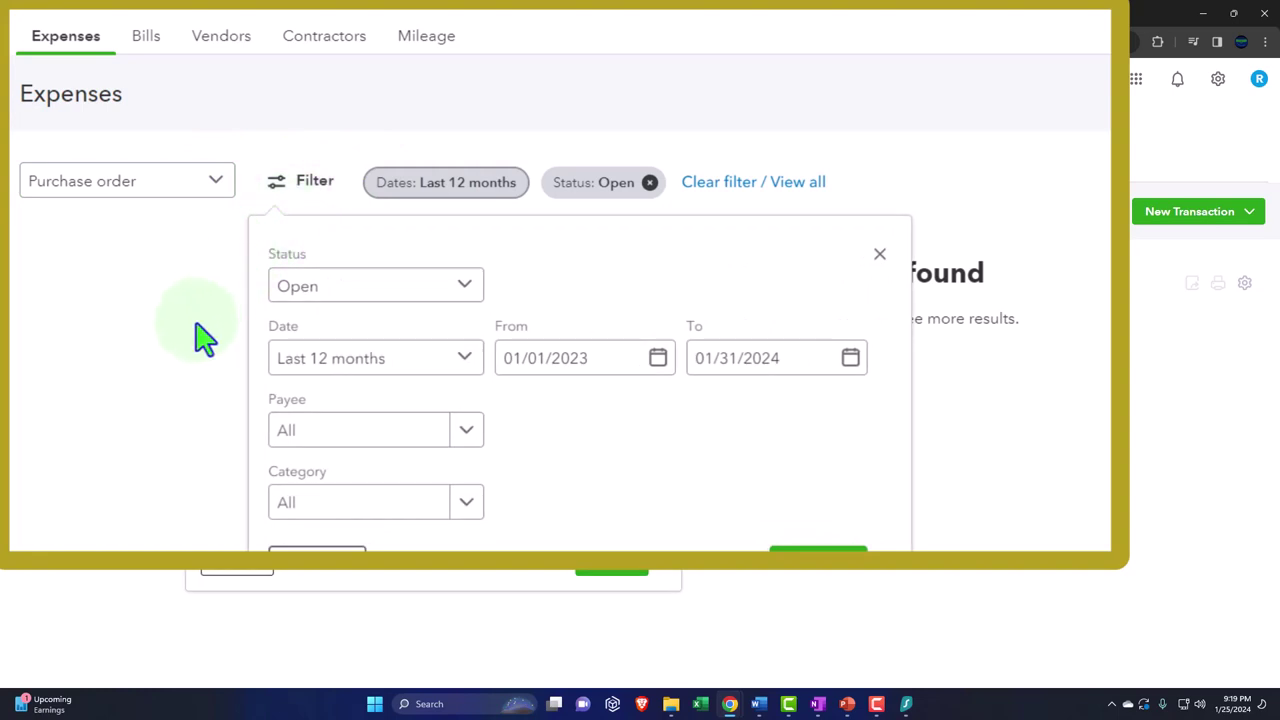
left_click(330, 290)
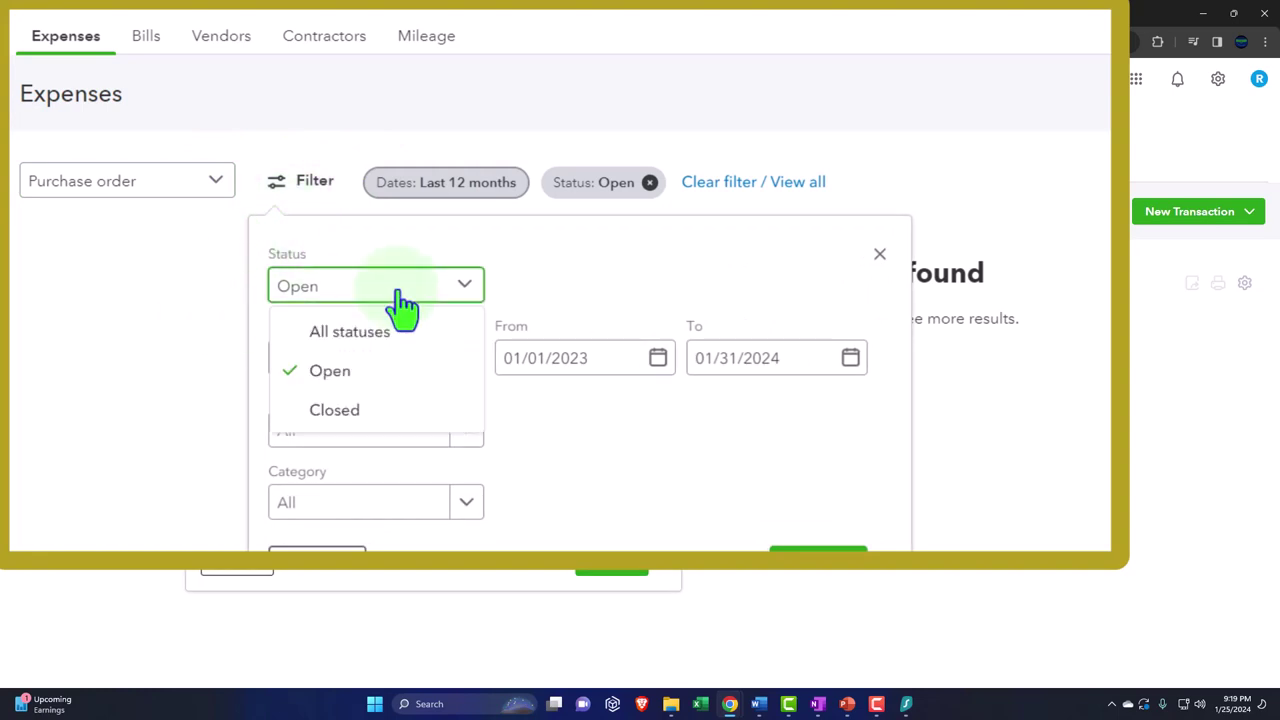
left_click(386, 415)
left_click(610, 562)
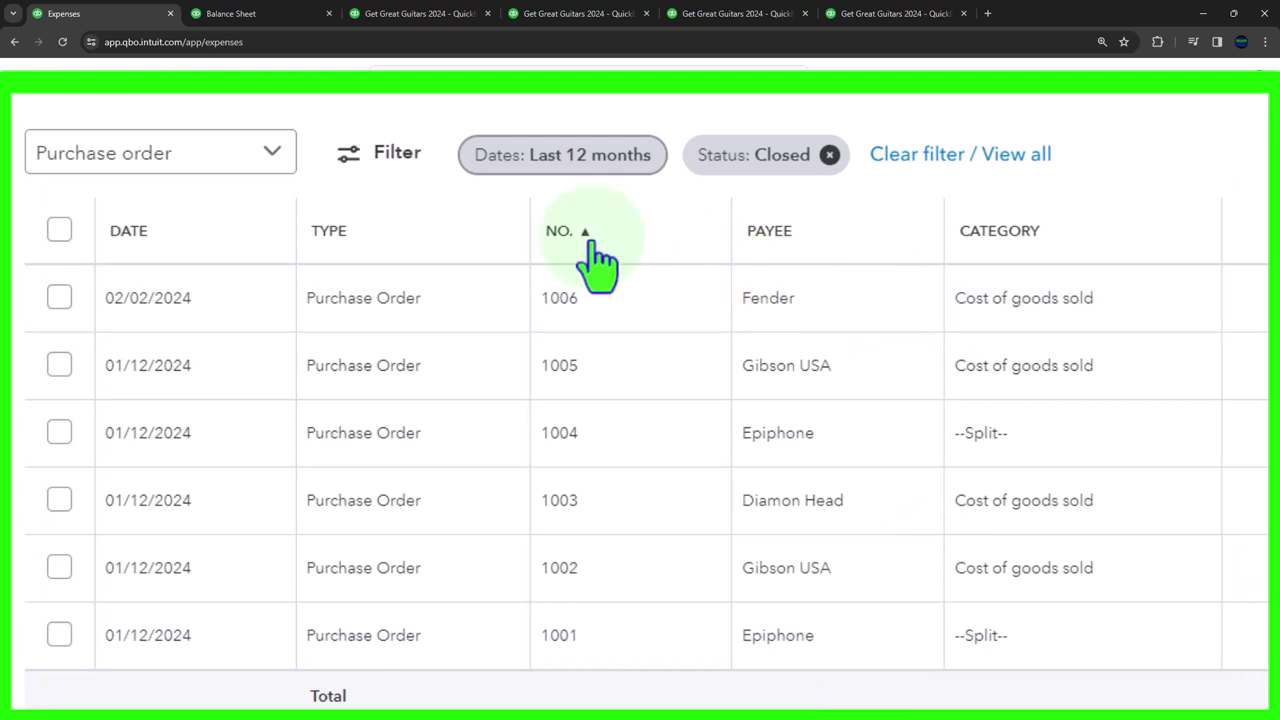
- Filter expenses to open bills only, leaving Fender's $3,360 bill, and go to the Bills page
left_click(272, 155)
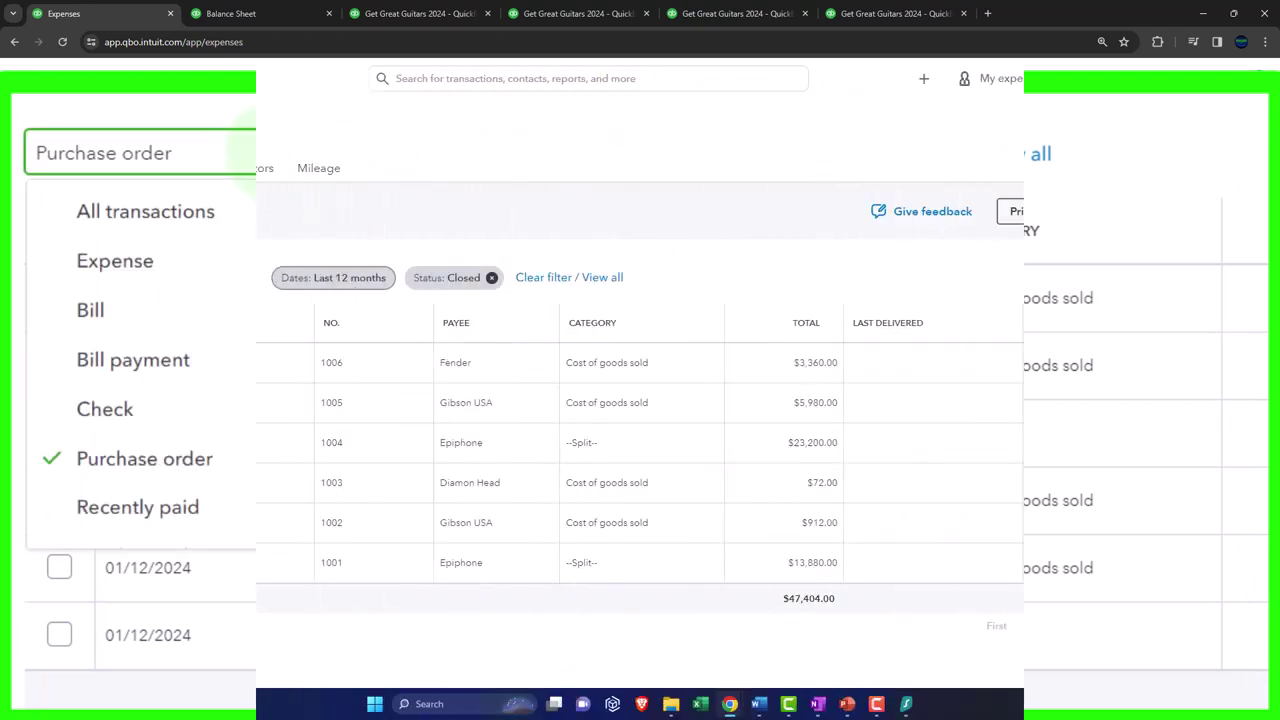
left_click(90, 310)
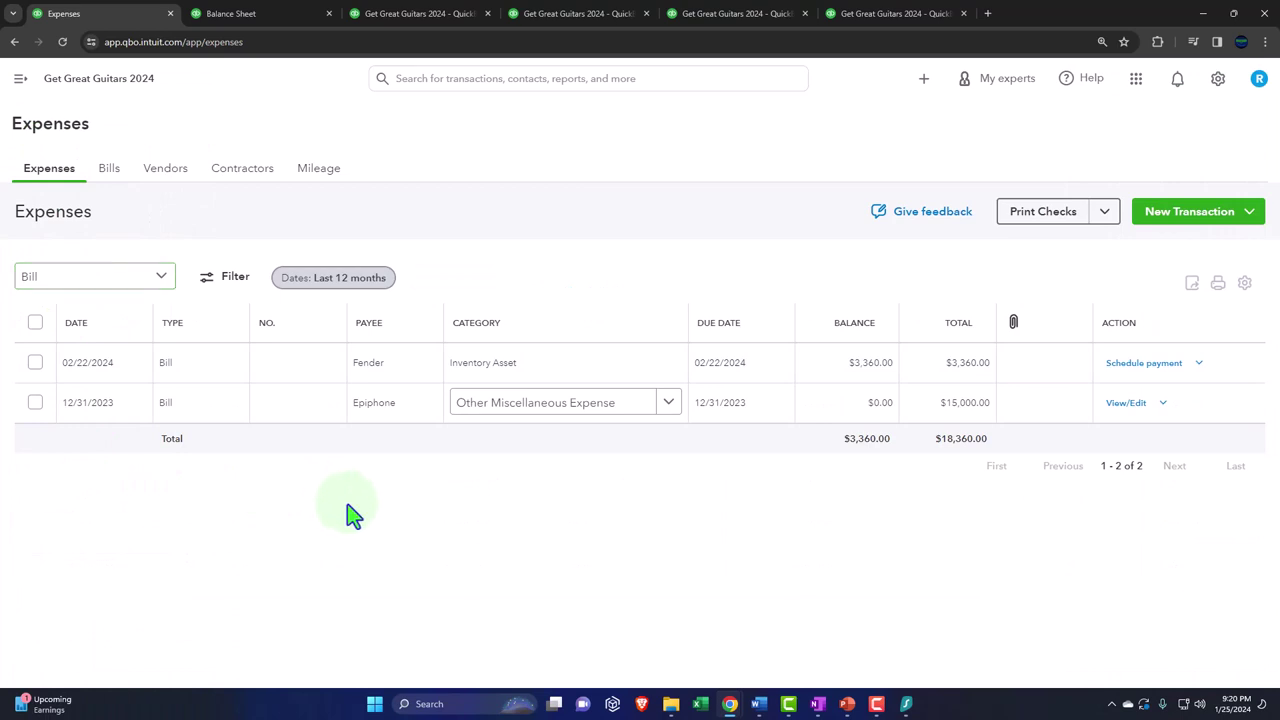
left_click(236, 283)
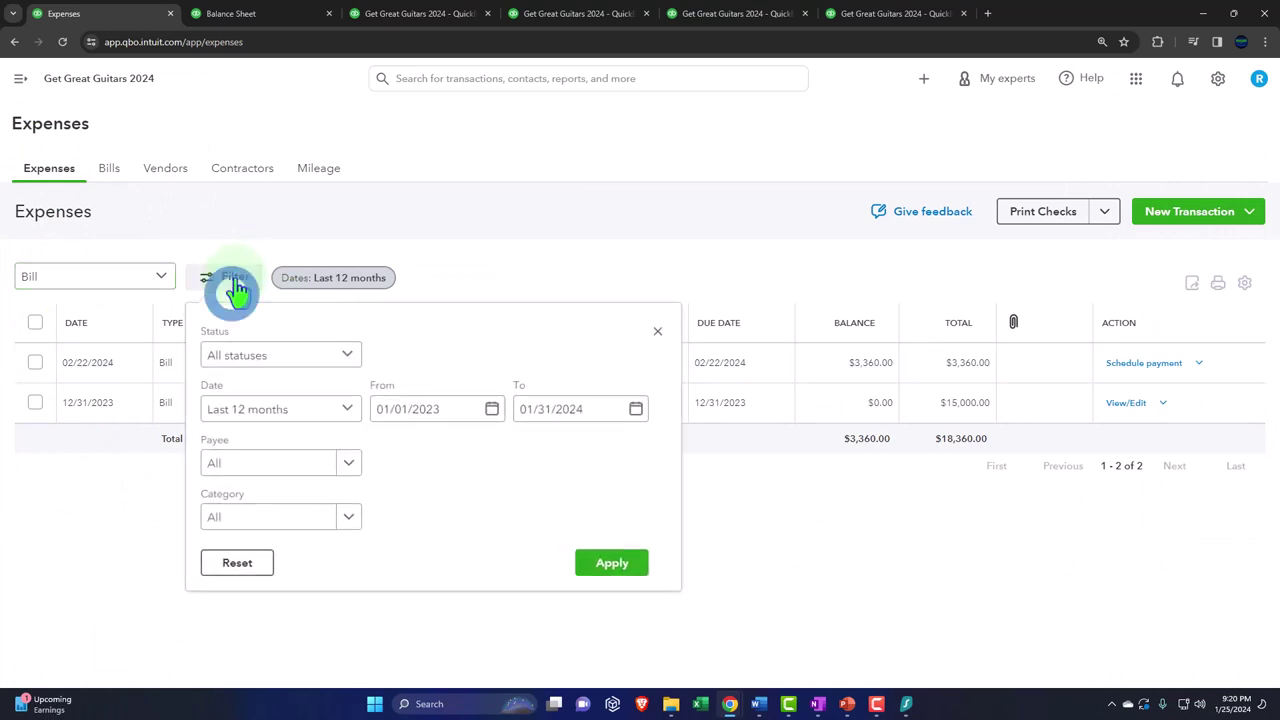
left_click(343, 355)
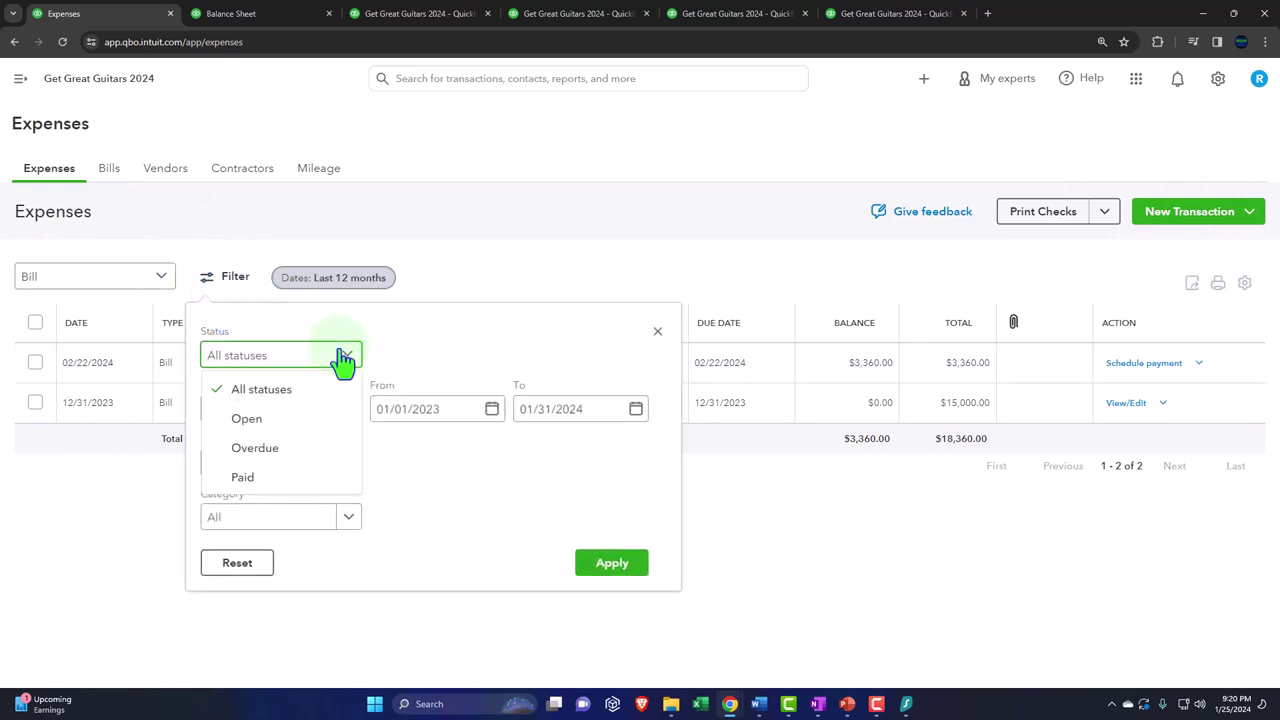
left_click(307, 420)
left_click(602, 562)
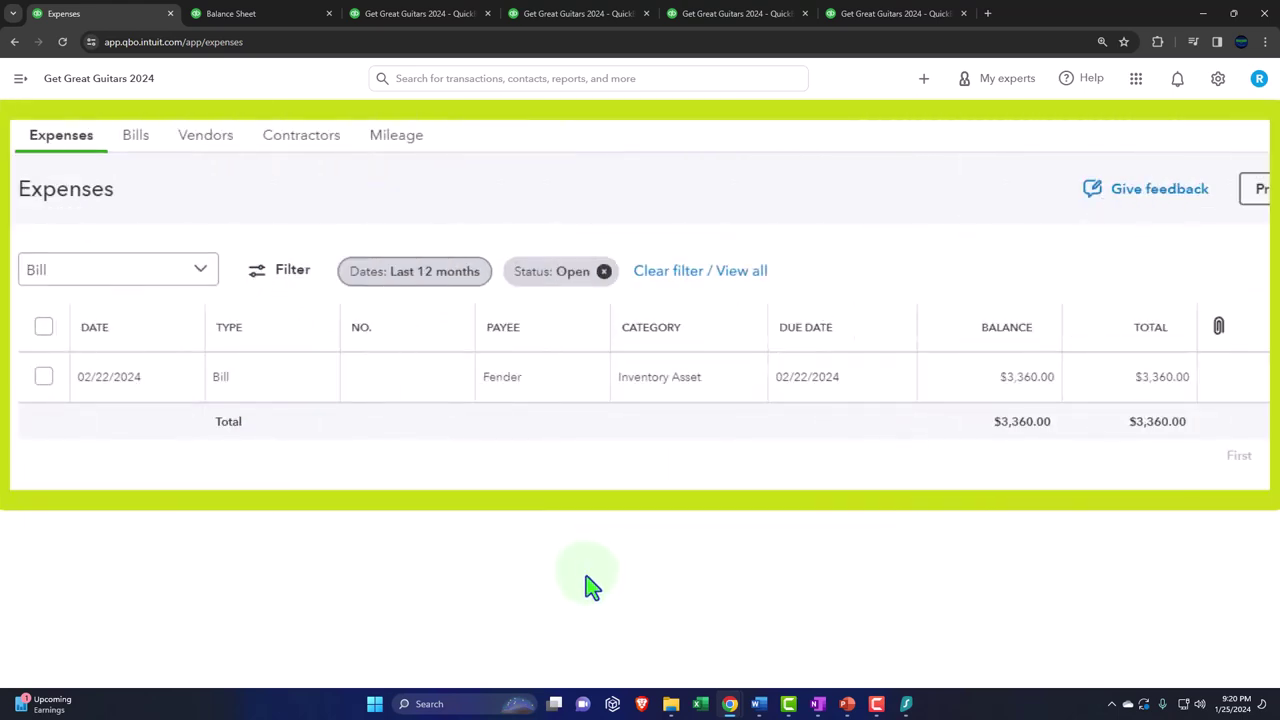
left_click(136, 134)
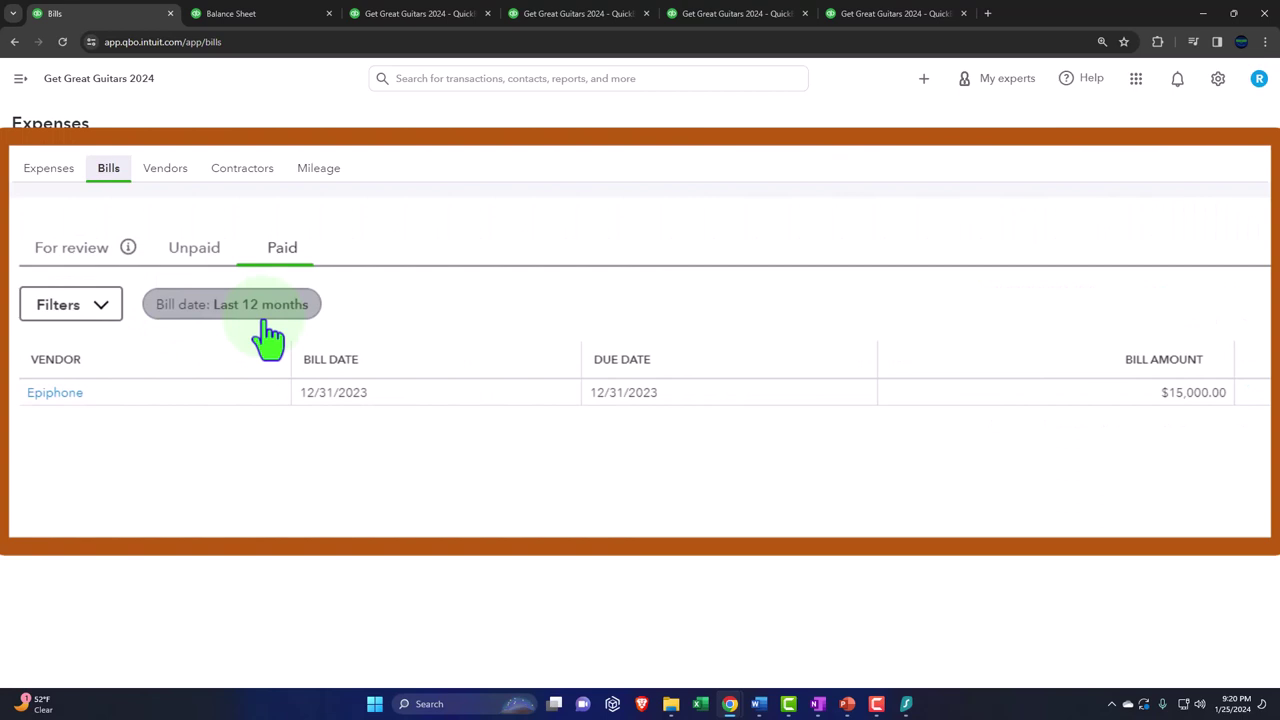
- Check unpaid bills, list only vendors with open bills (Fender, $3,360), and dismiss the Payments banner
left_click(150, 285)
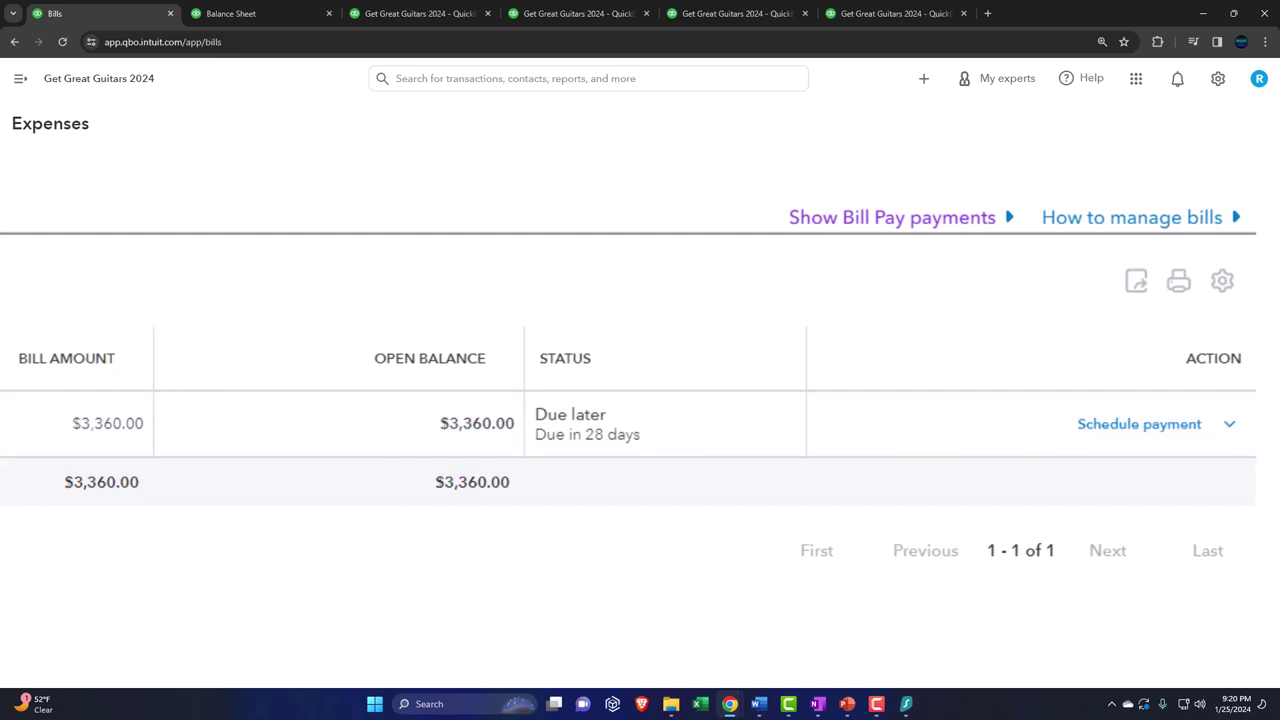
left_click(167, 178)
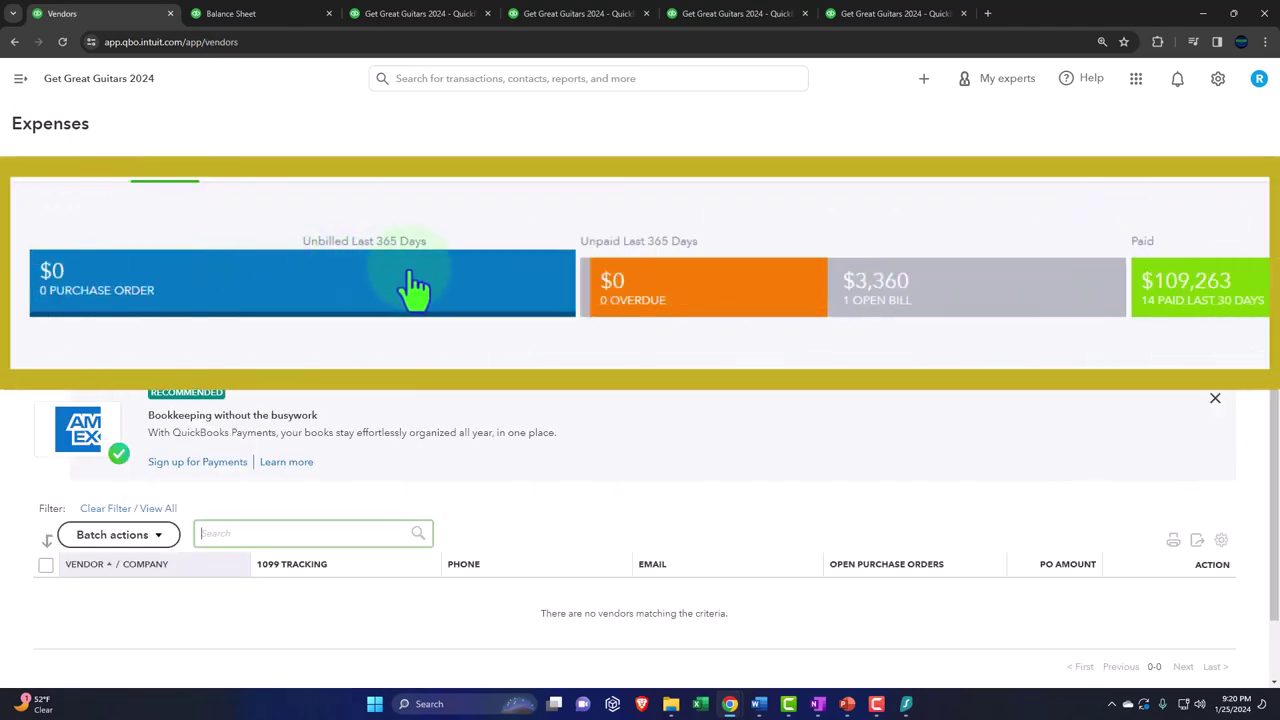
left_click(1040, 318)
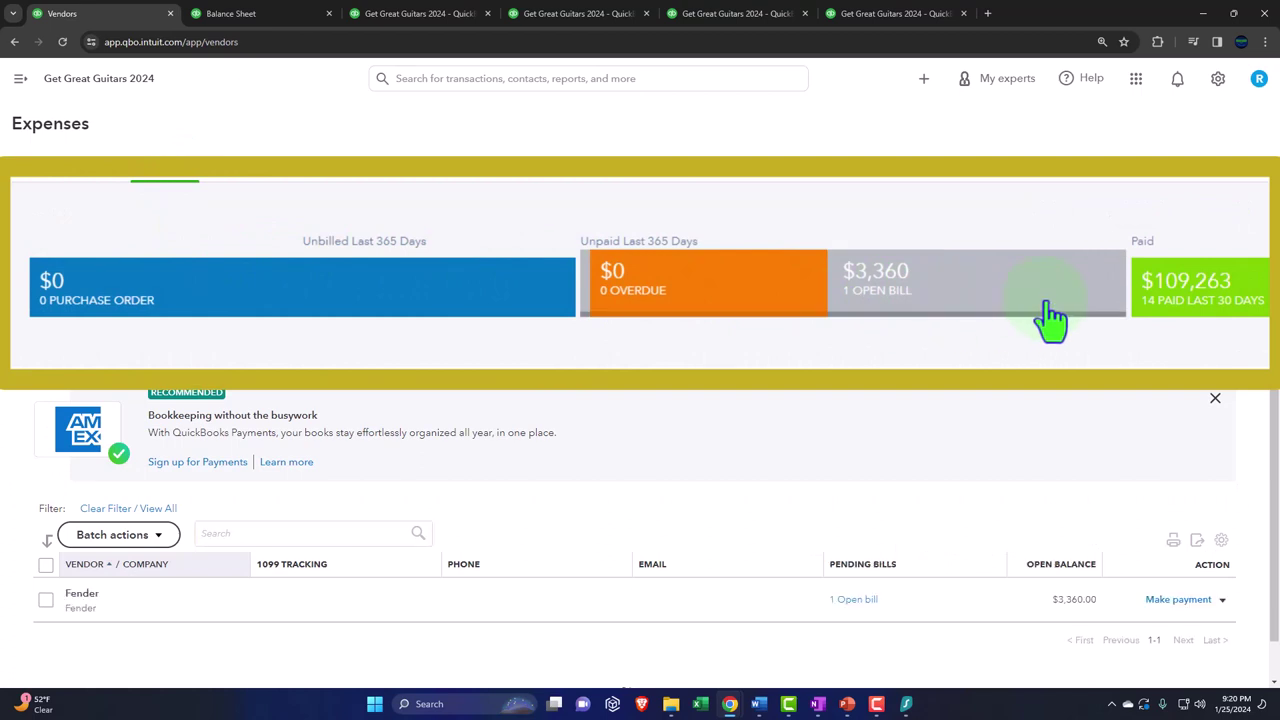
left_click(1215, 398)
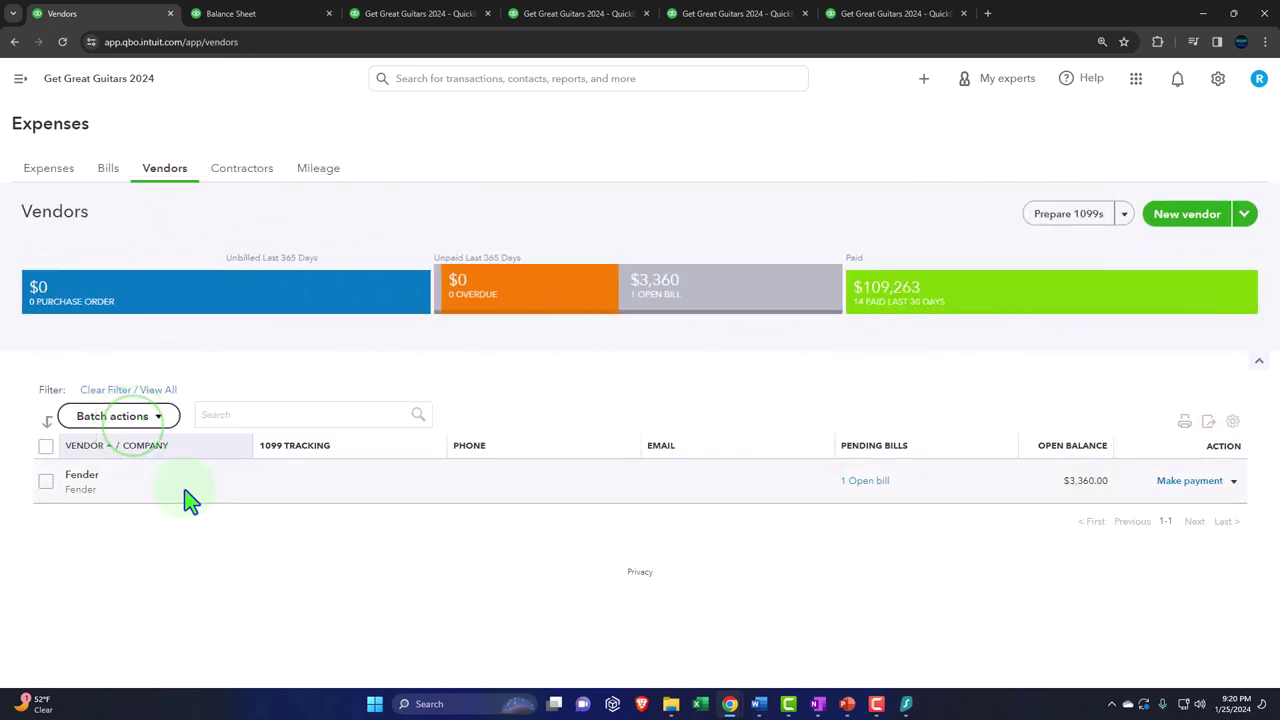
- Open Fender's purchase order 1006, view its linked $3,360 bill, and reopen that bill from Fender's list
left_click(84, 476)
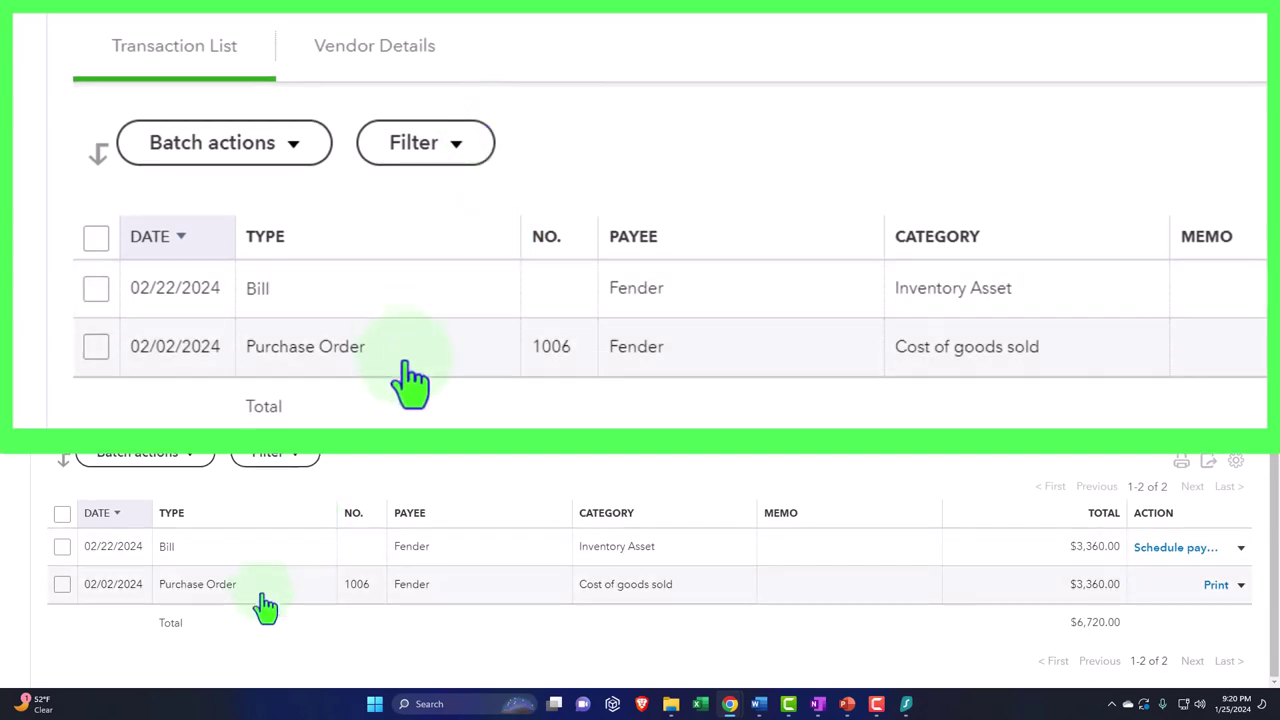
left_click(265, 600)
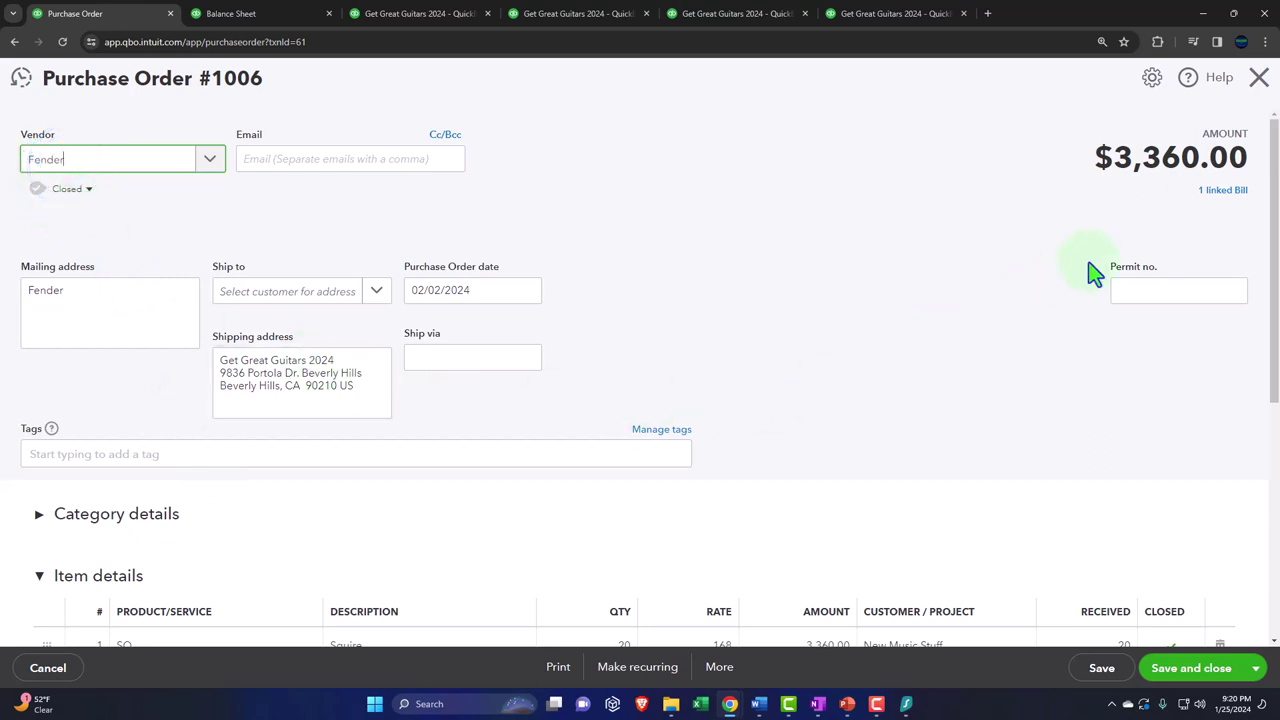
left_click(1221, 193)
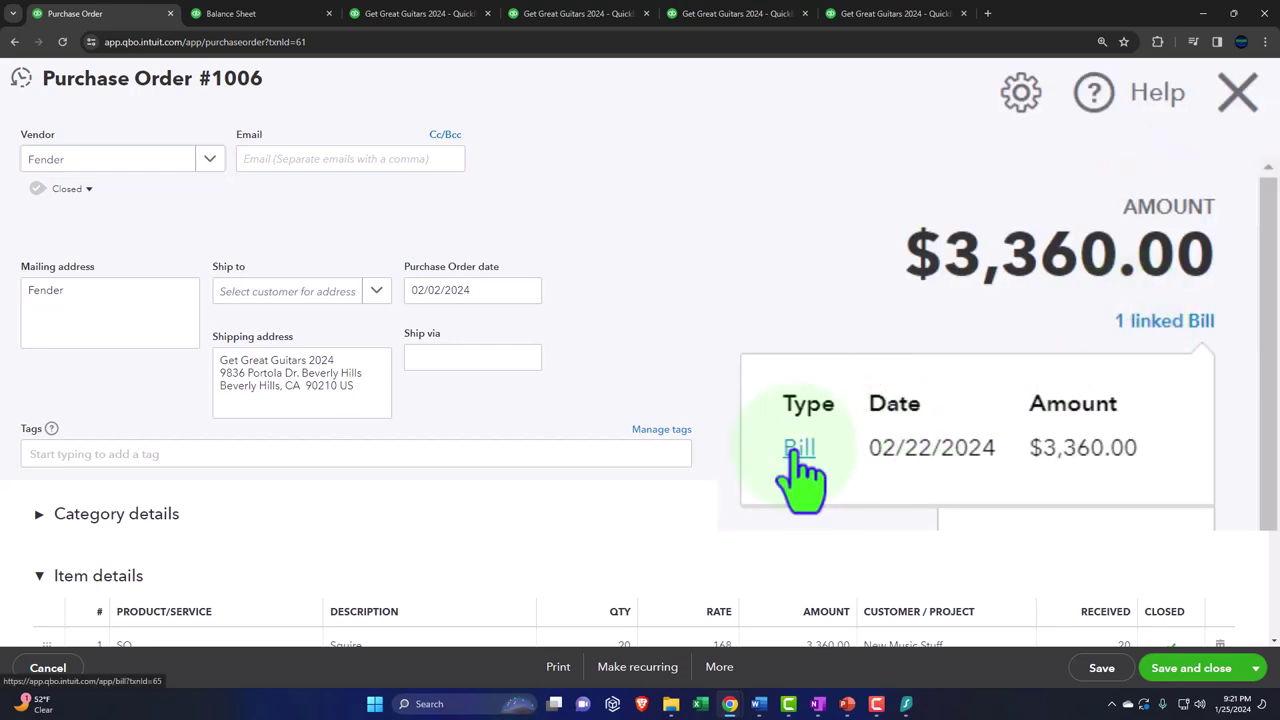
left_click(1040, 252)
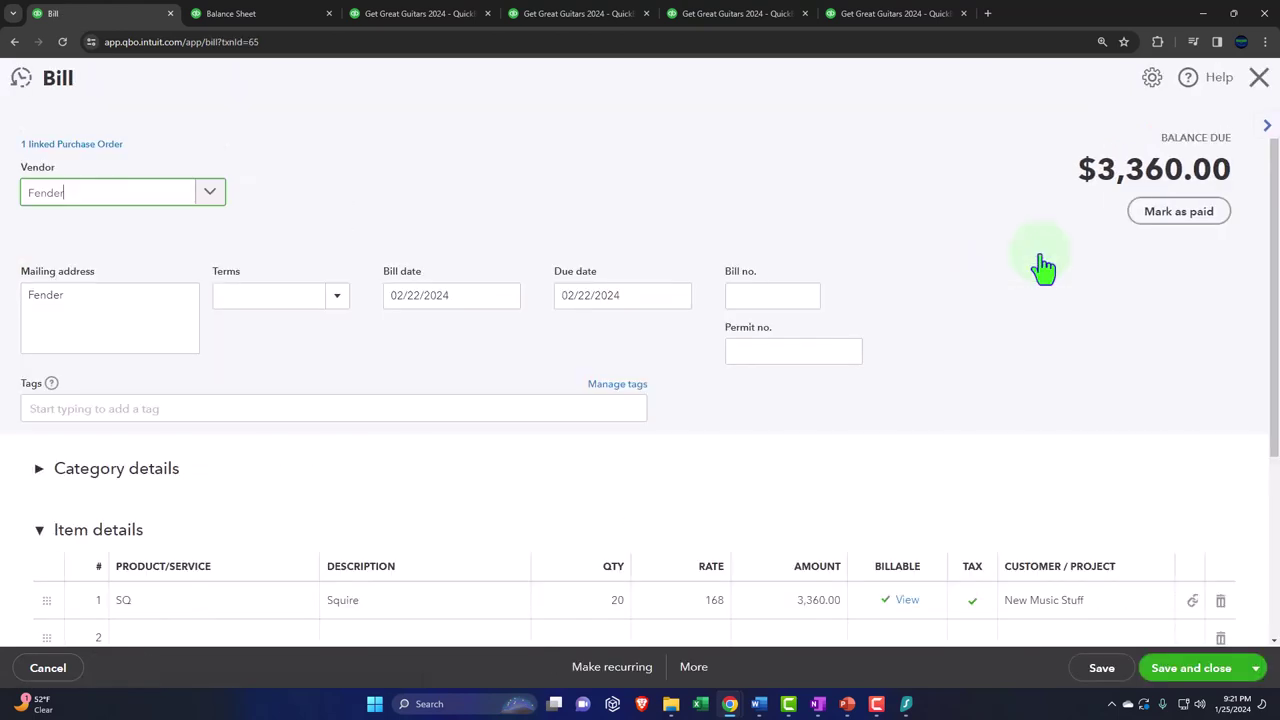
left_click(1259, 78)
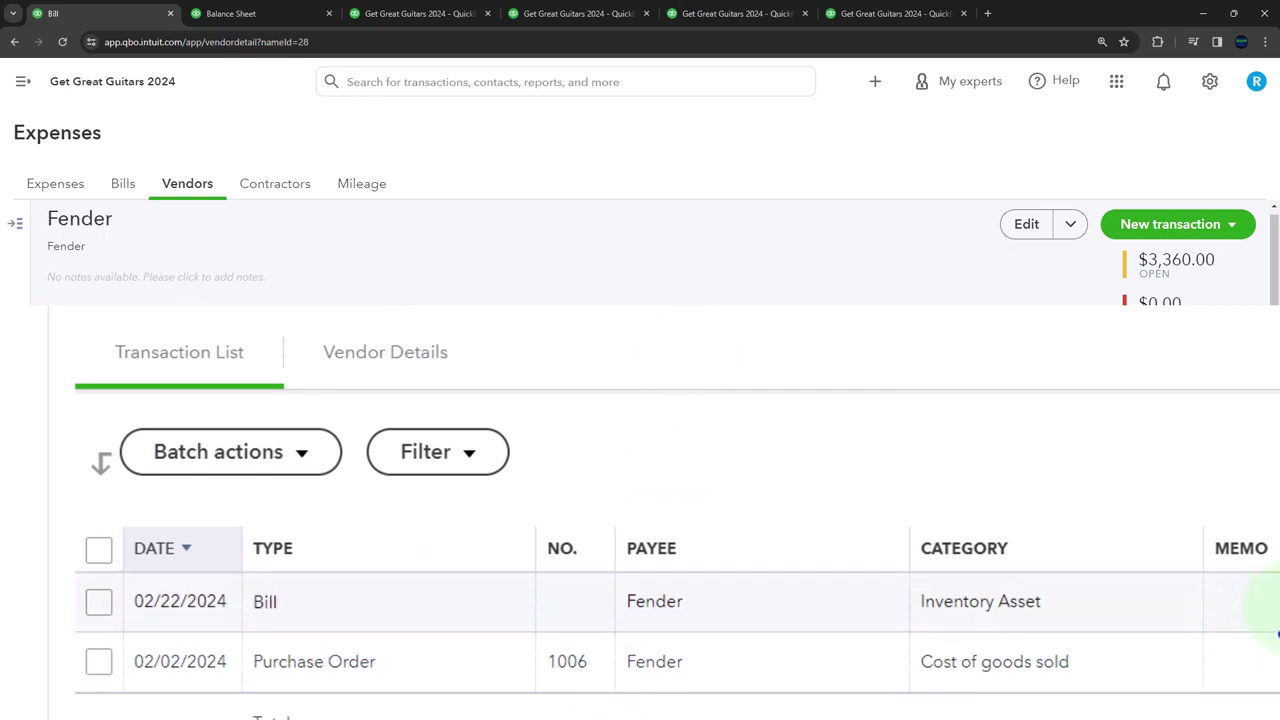
left_click(814, 566)
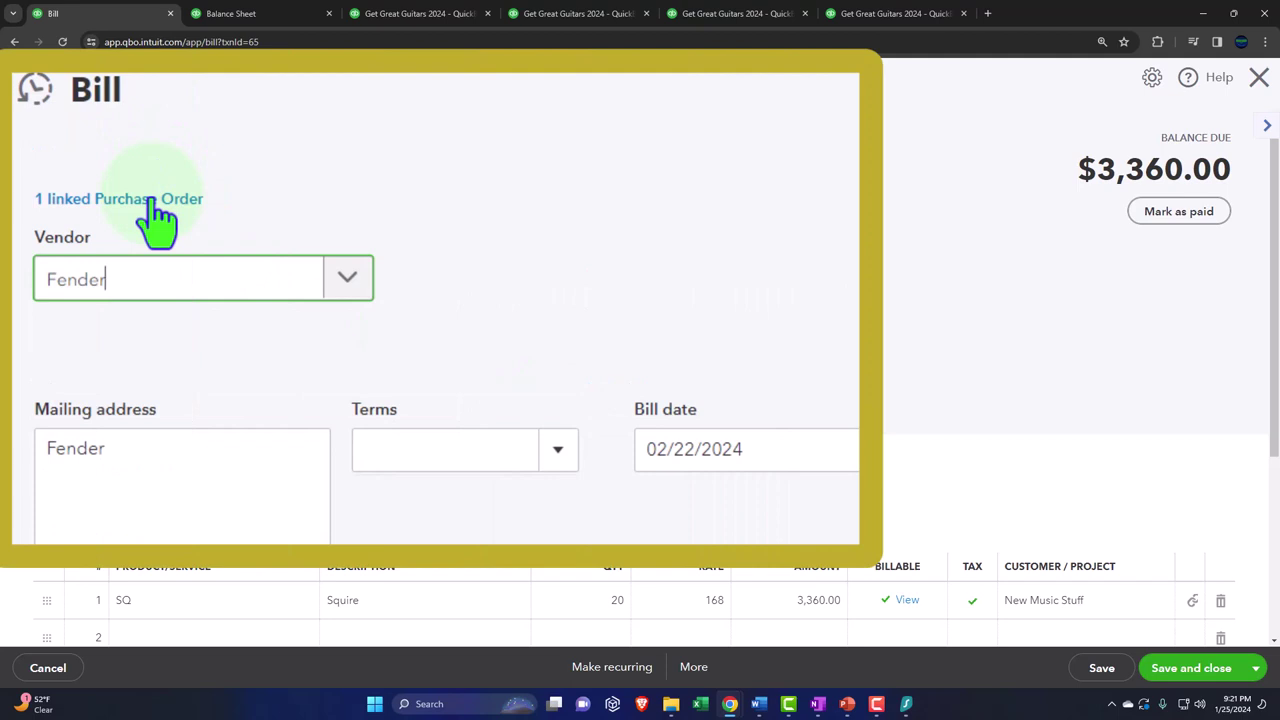
left_click(1258, 78)
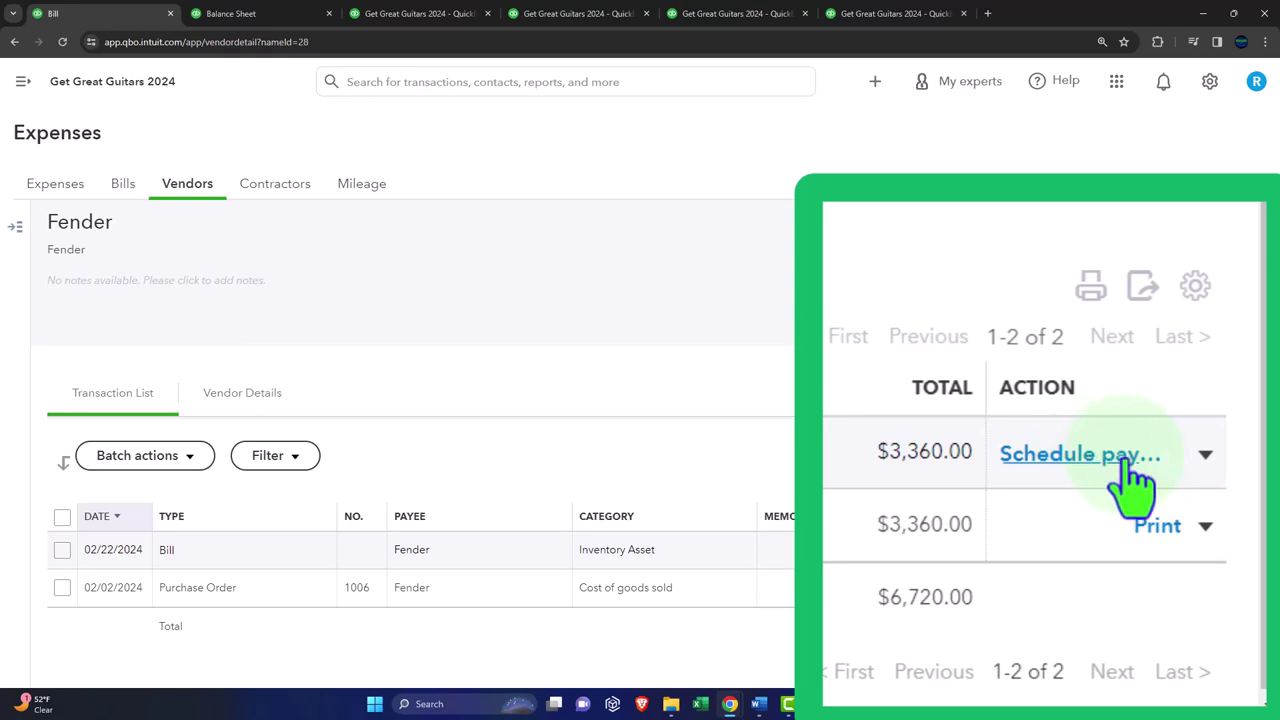
- Review payment options and the Pay Bills page for Fender's $3,360 bill, leaving without paying
left_click(1205, 455)
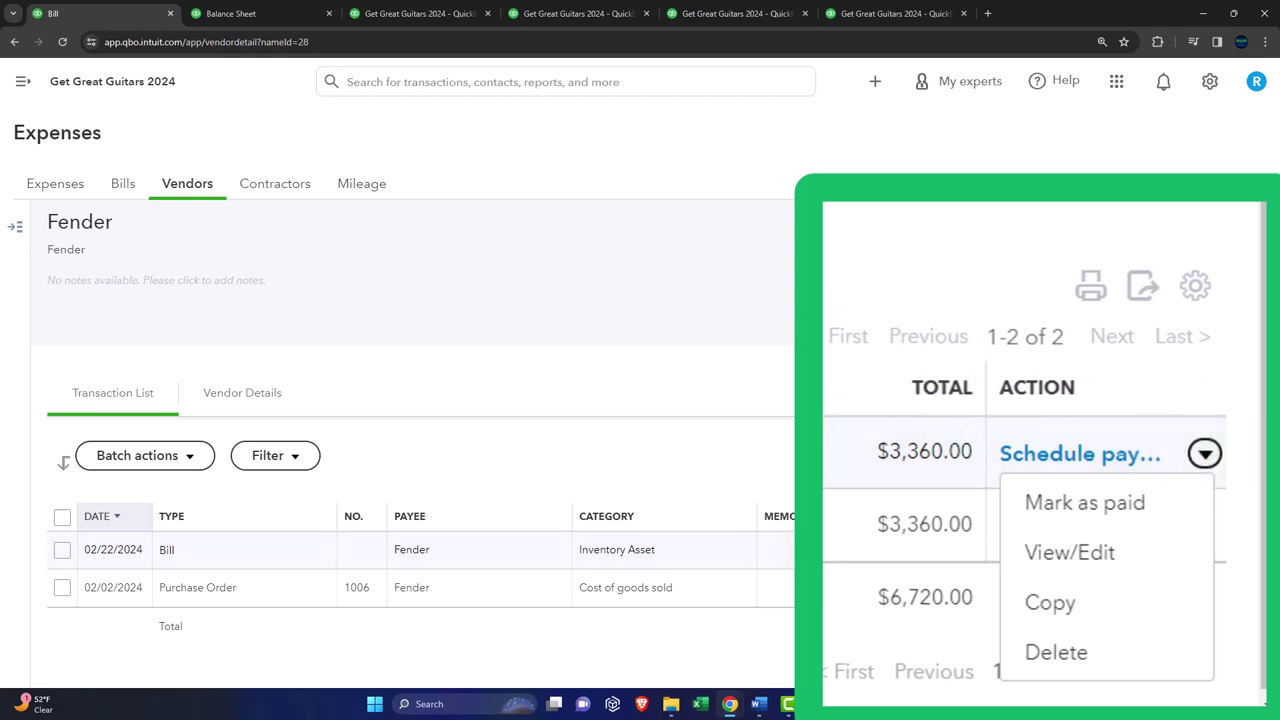
left_click(870, 86)
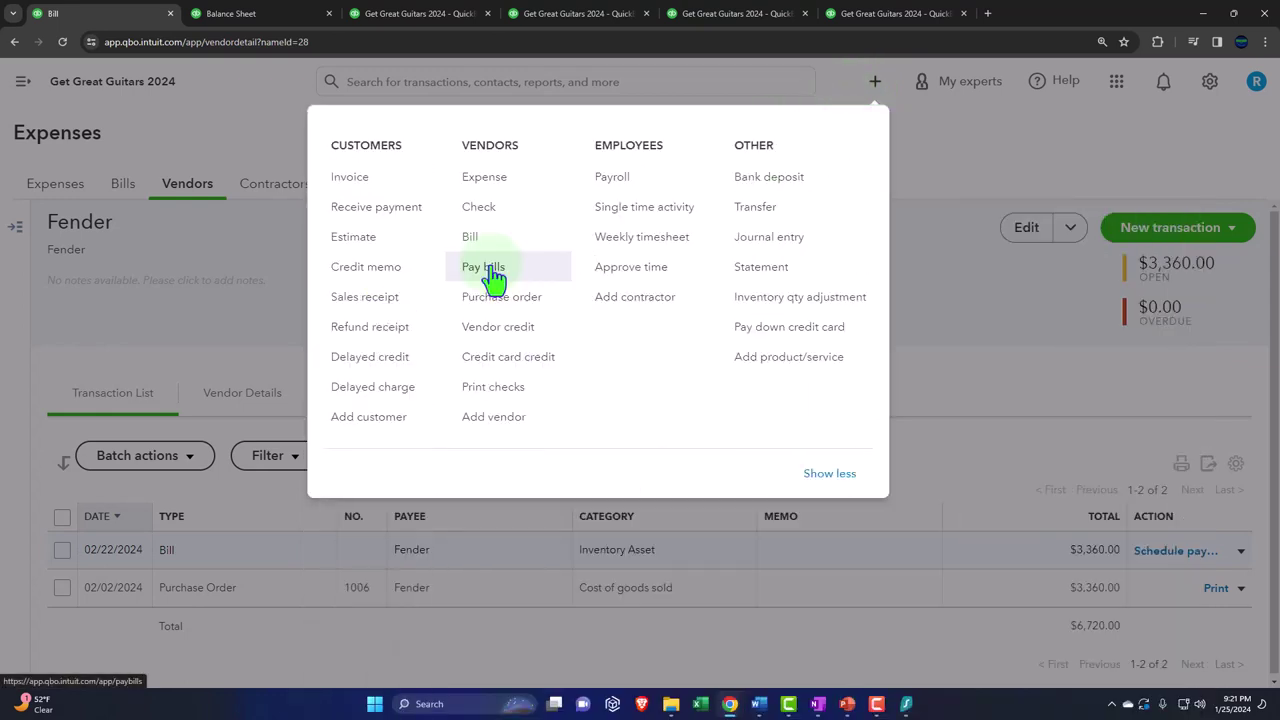
left_click(493, 276)
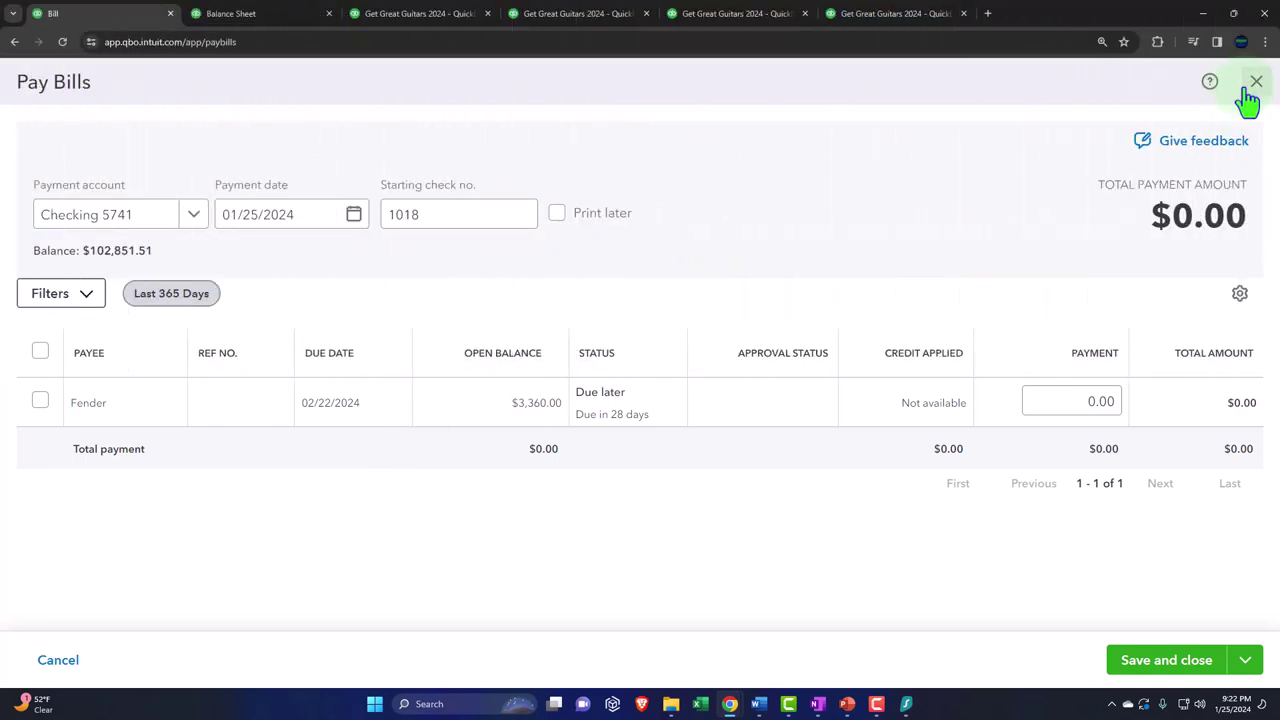
left_click(1250, 86)
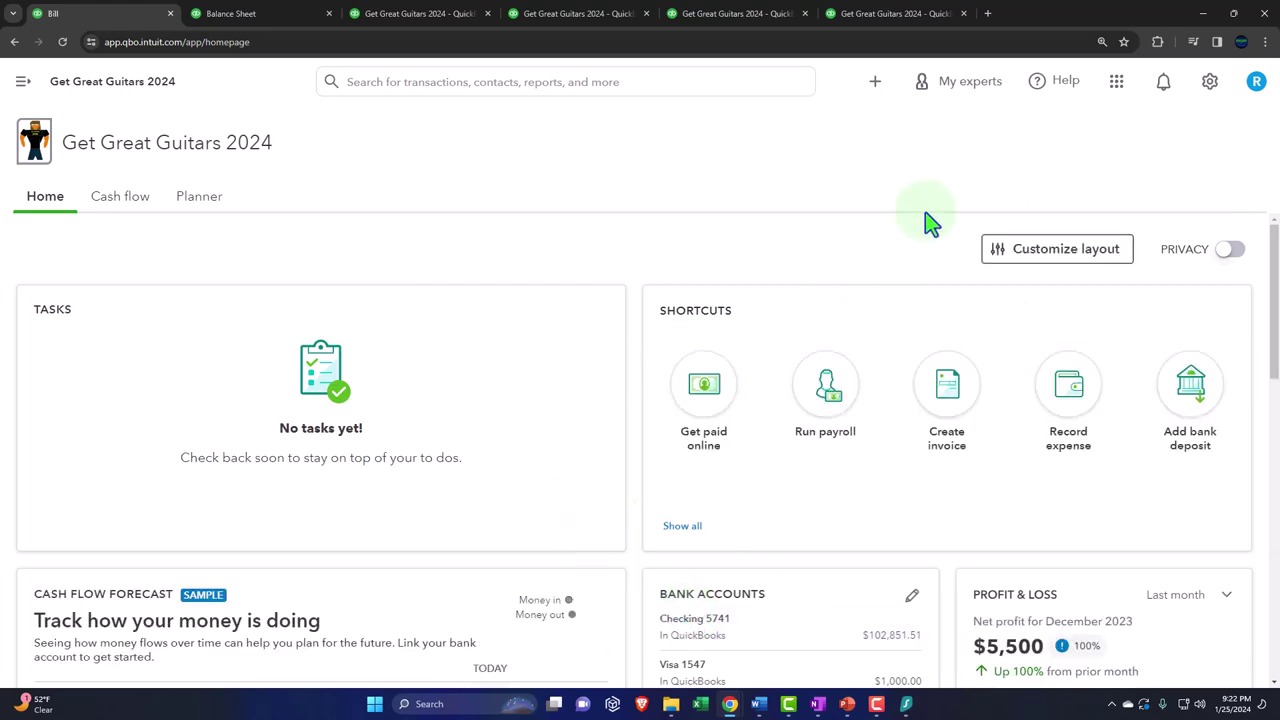
- Start an invoice for New Music Stuff and add the $3,360 billable Squire expense (20 at 168)
left_click(877, 84)
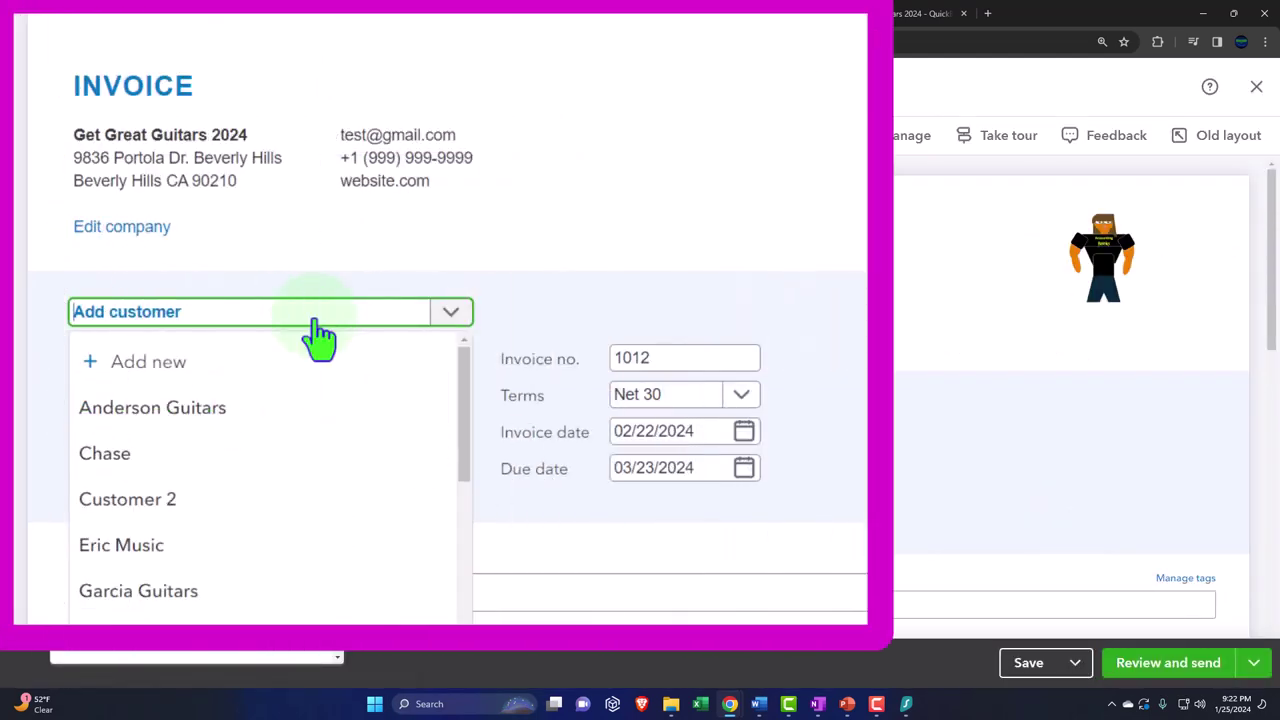
left_click(318, 337)
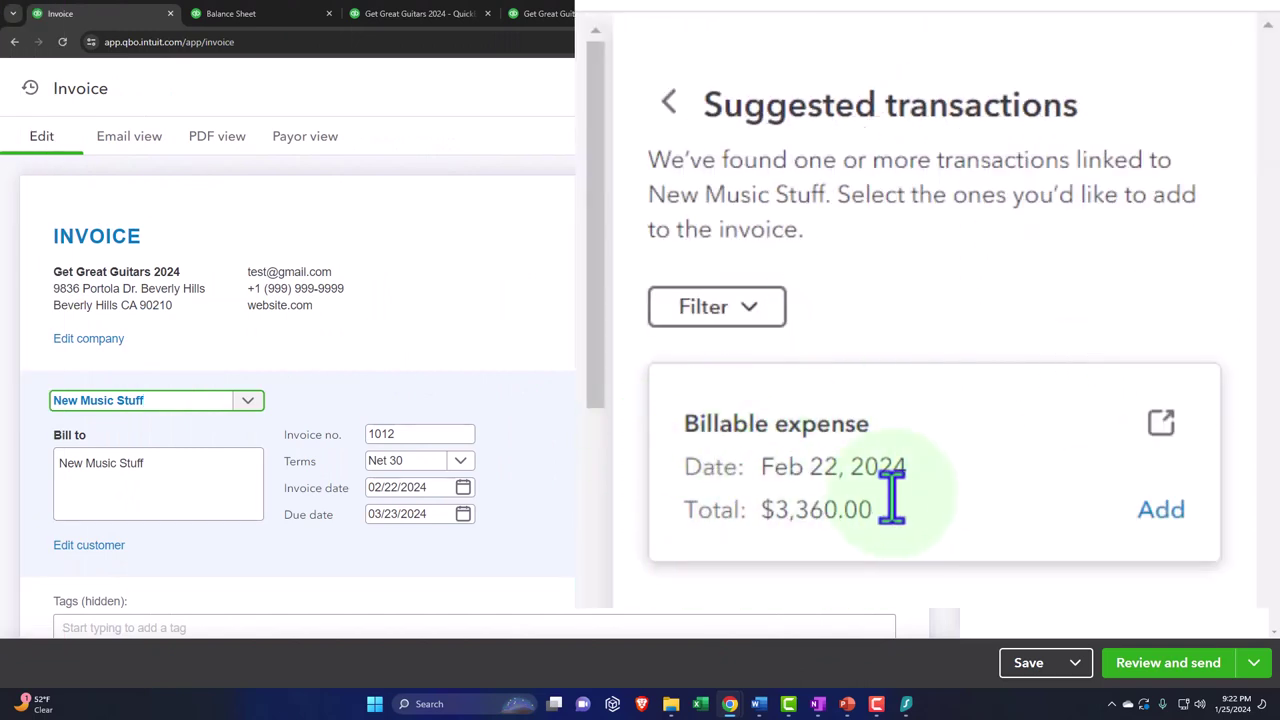
left_click(1161, 510)
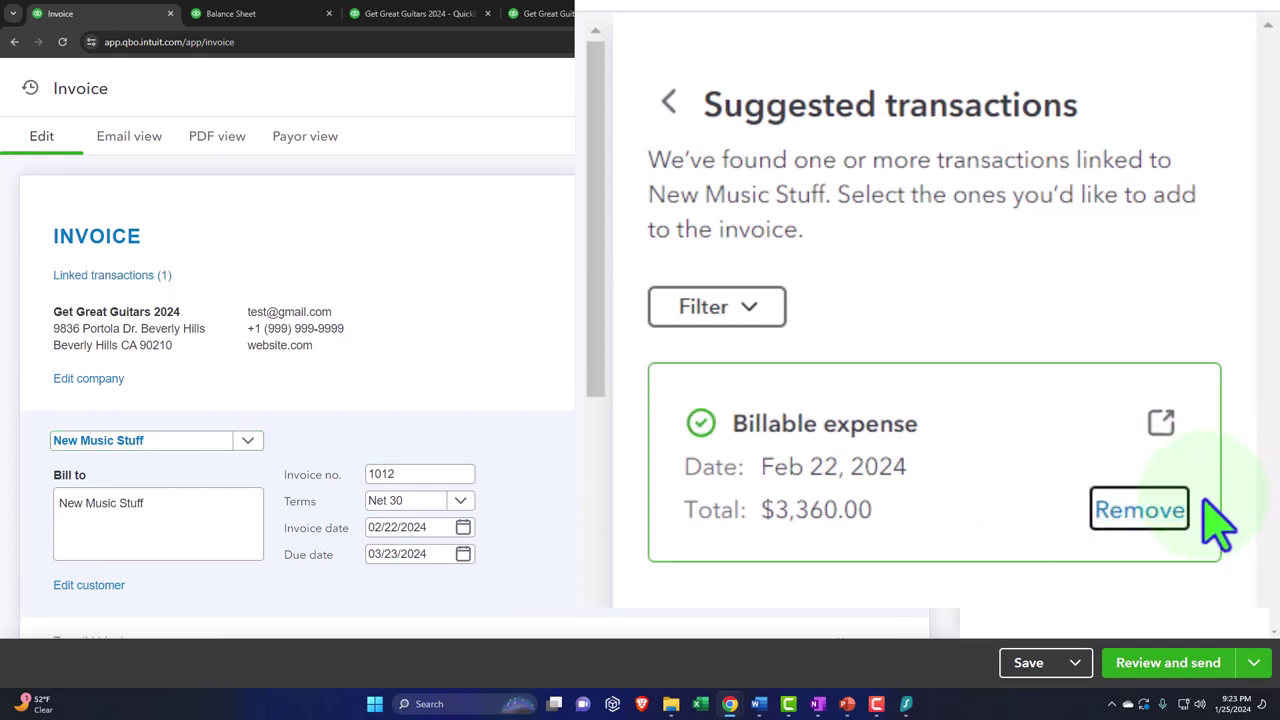
scroll(751, 397, "down", 3)
scroll(751, 397, "down", 2)
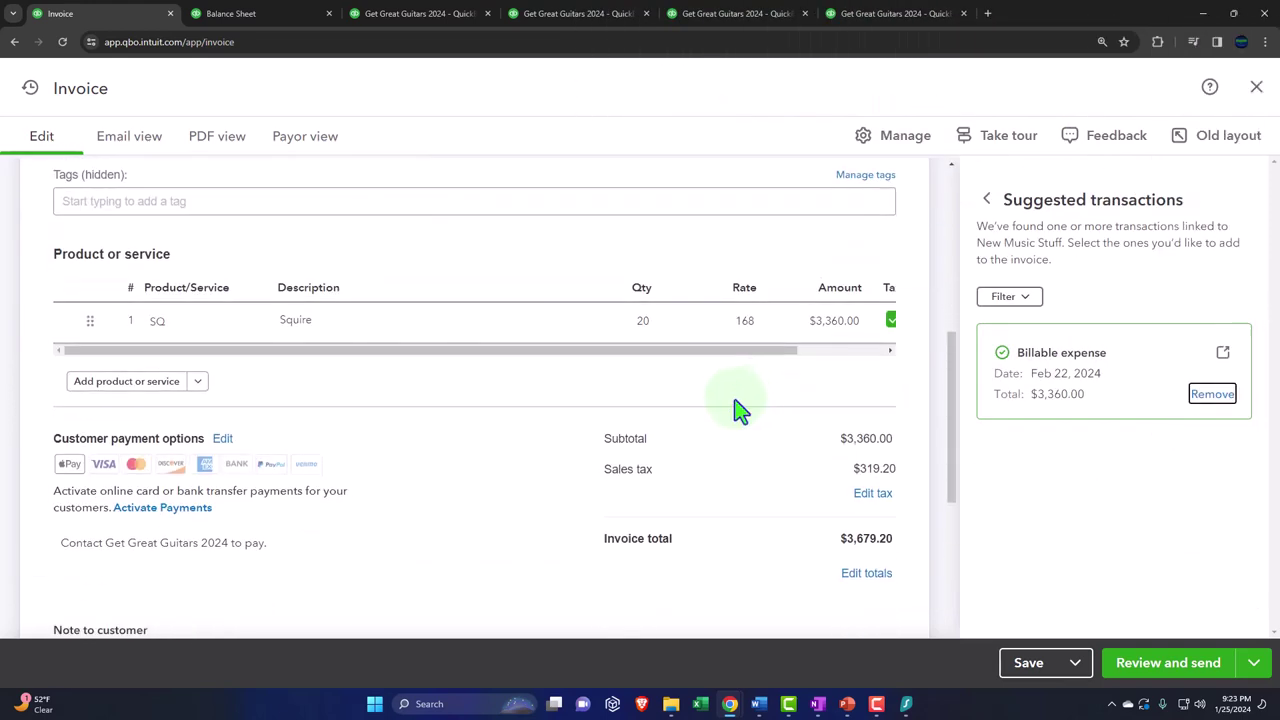
left_click(703, 364)
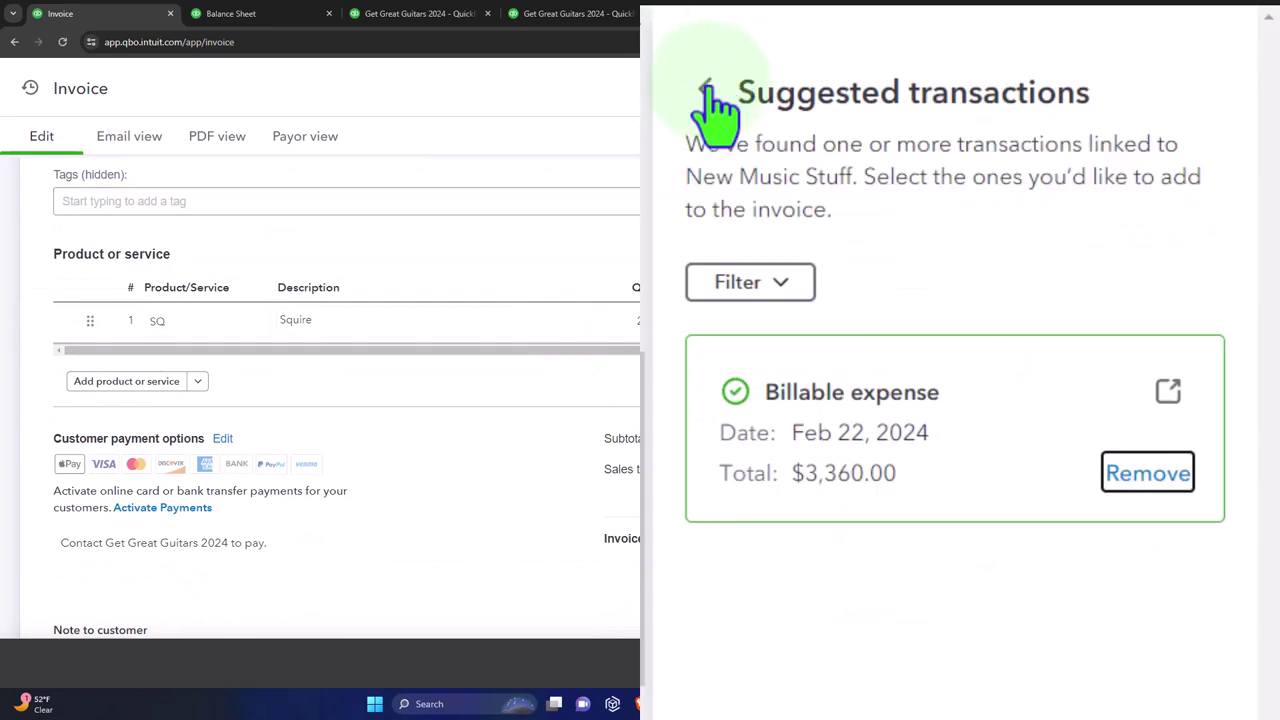
left_click(986, 199)
- Close the invoice settings panel and inspect the Squire description on invoice line 1
left_click(1243, 186)
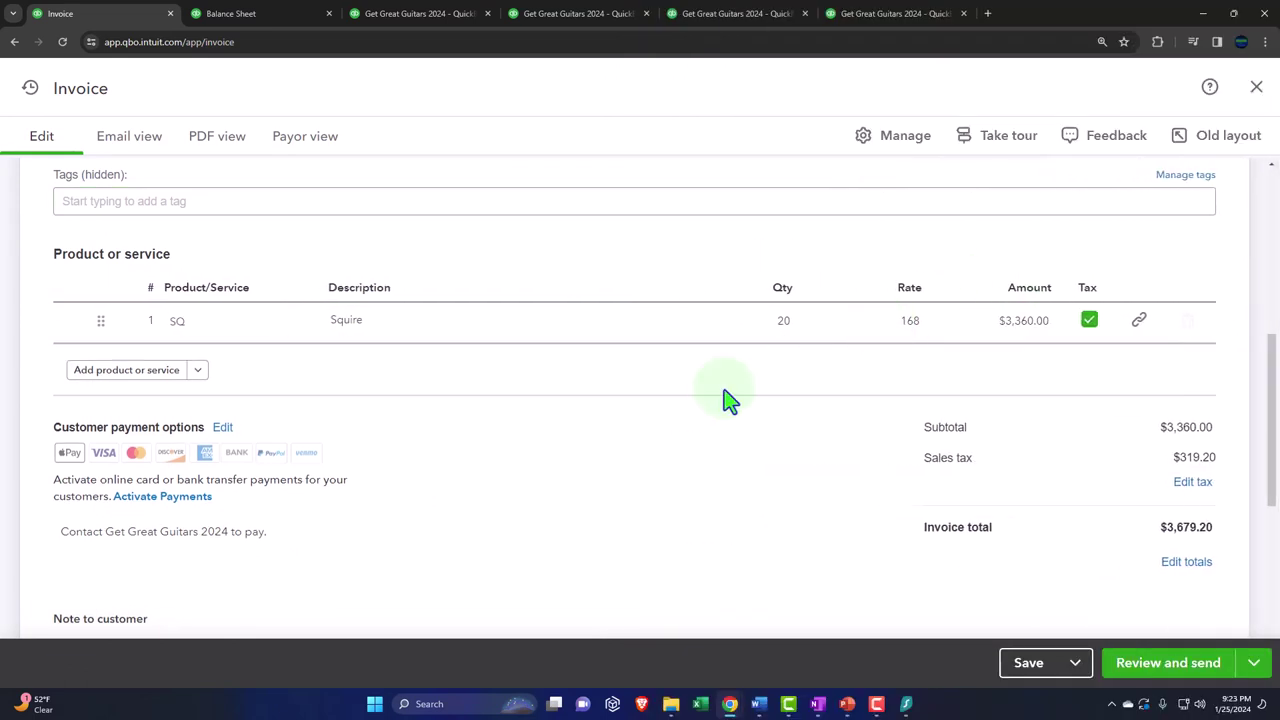
scroll(378, 440, "up", 1)
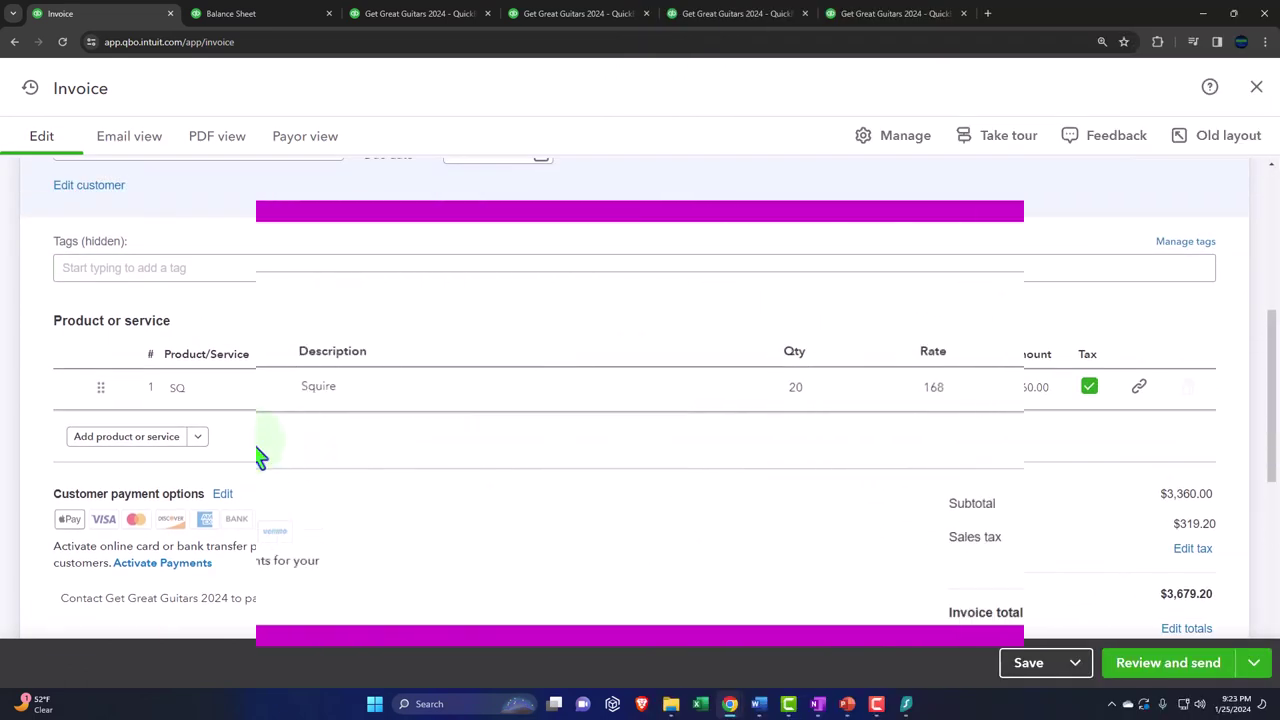
left_click(394, 380)
double_click(389, 380)
key("Tab")
key("Tab")
key("Tab")
key("Tab")
key("Tab")
key("Tab")
key("Tab")
- Put an SQ item on line 2 at rate 244, then discard the invoice without saving
left_click(205, 440)
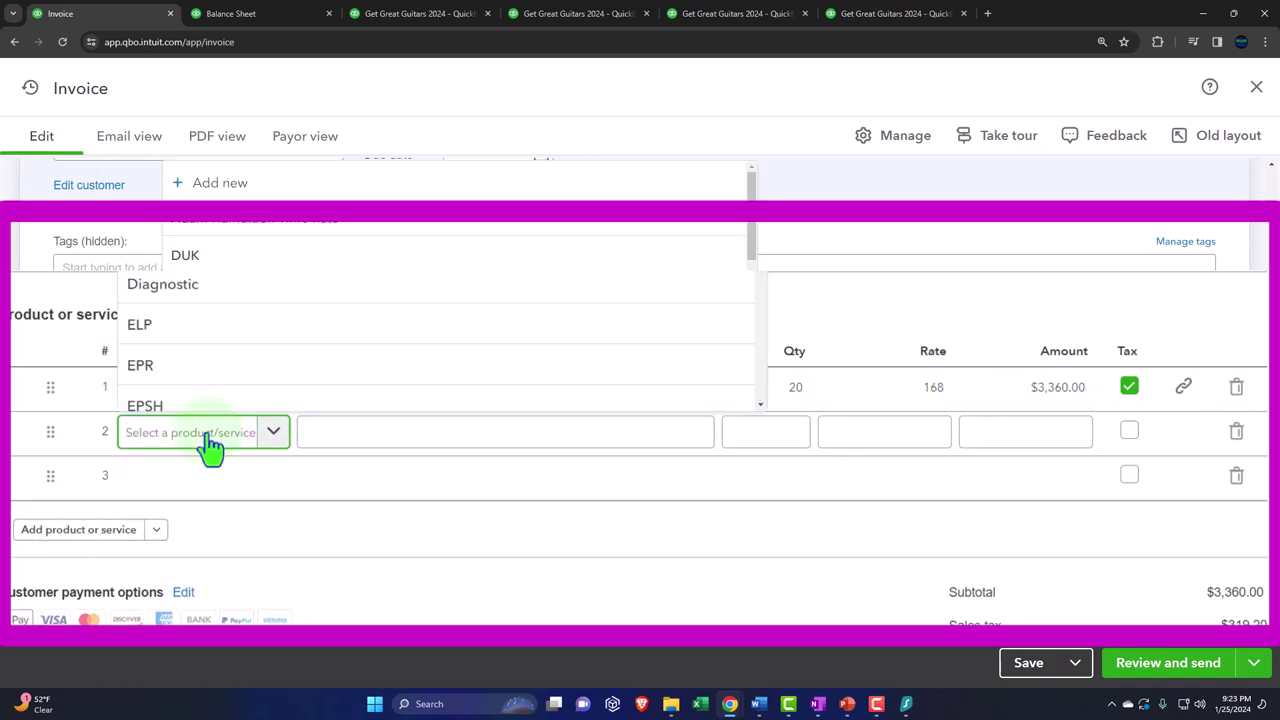
type("SQ")
key("Tab")
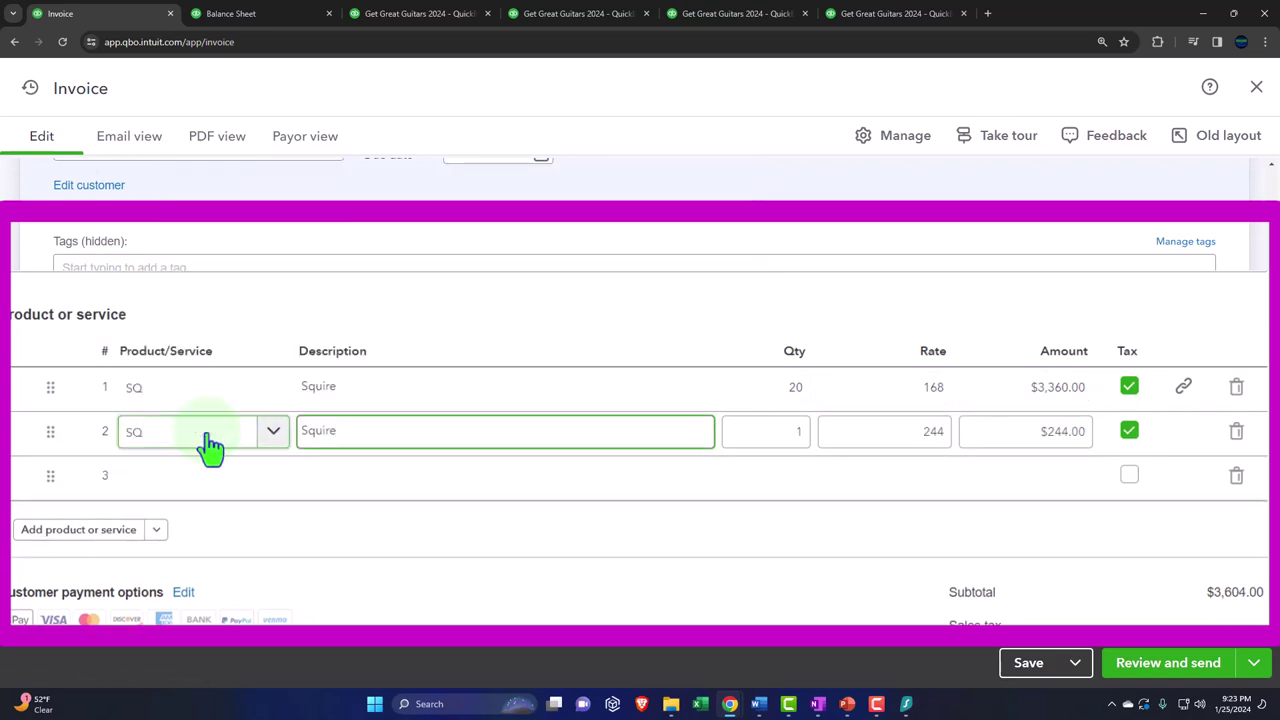
key("Tab")
key("Tab")
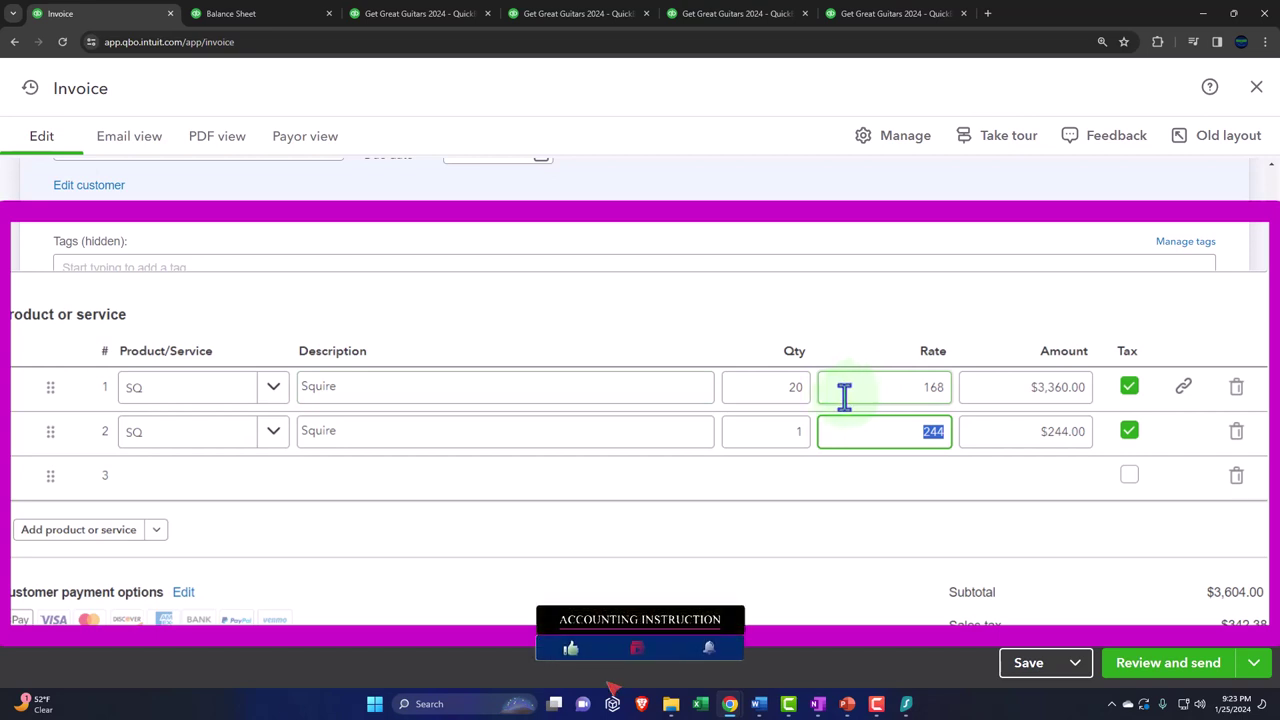
left_click(1256, 88)
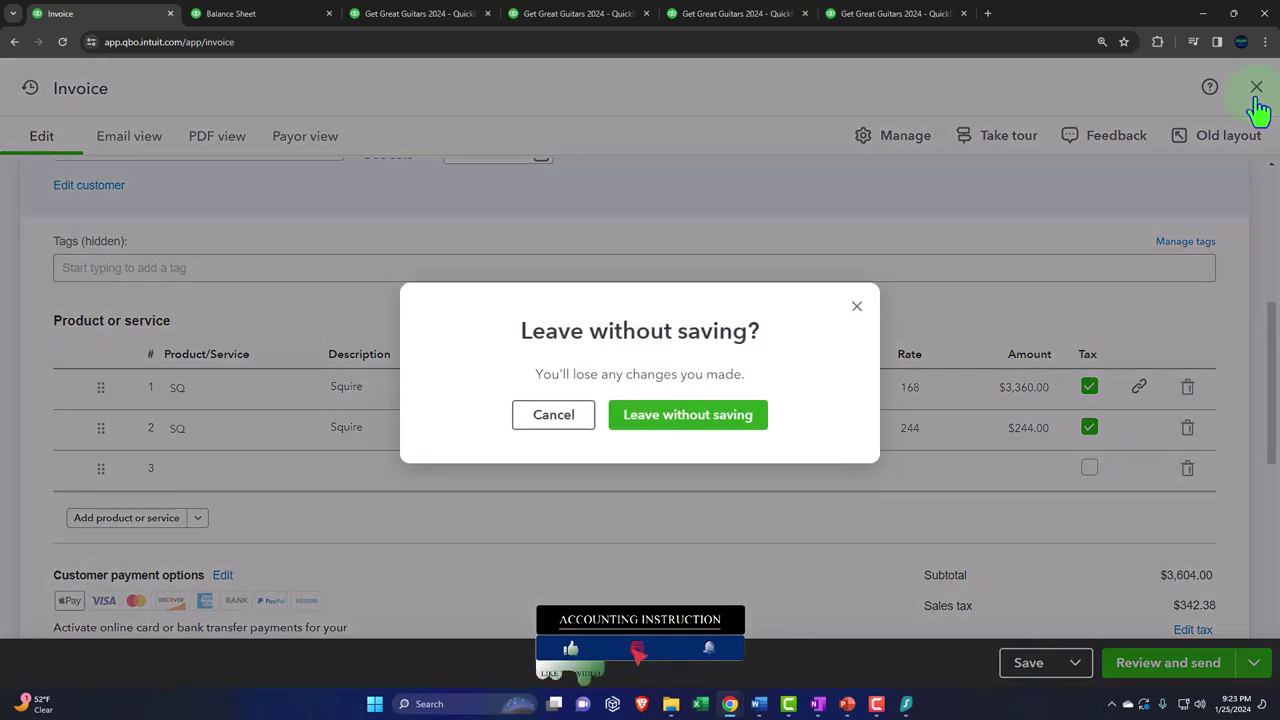
left_click(662, 430)
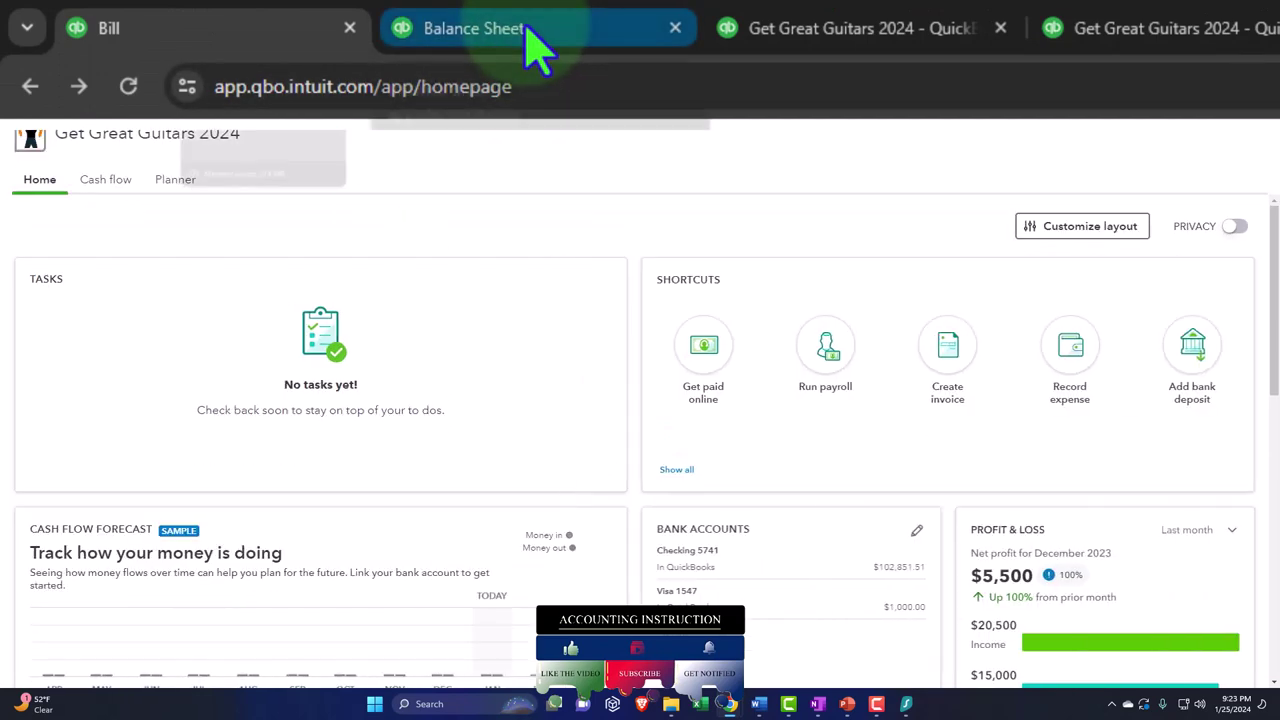
- Rerun the January–February 2024 Balance Sheet and read through it enlarged
left_click(527, 33)
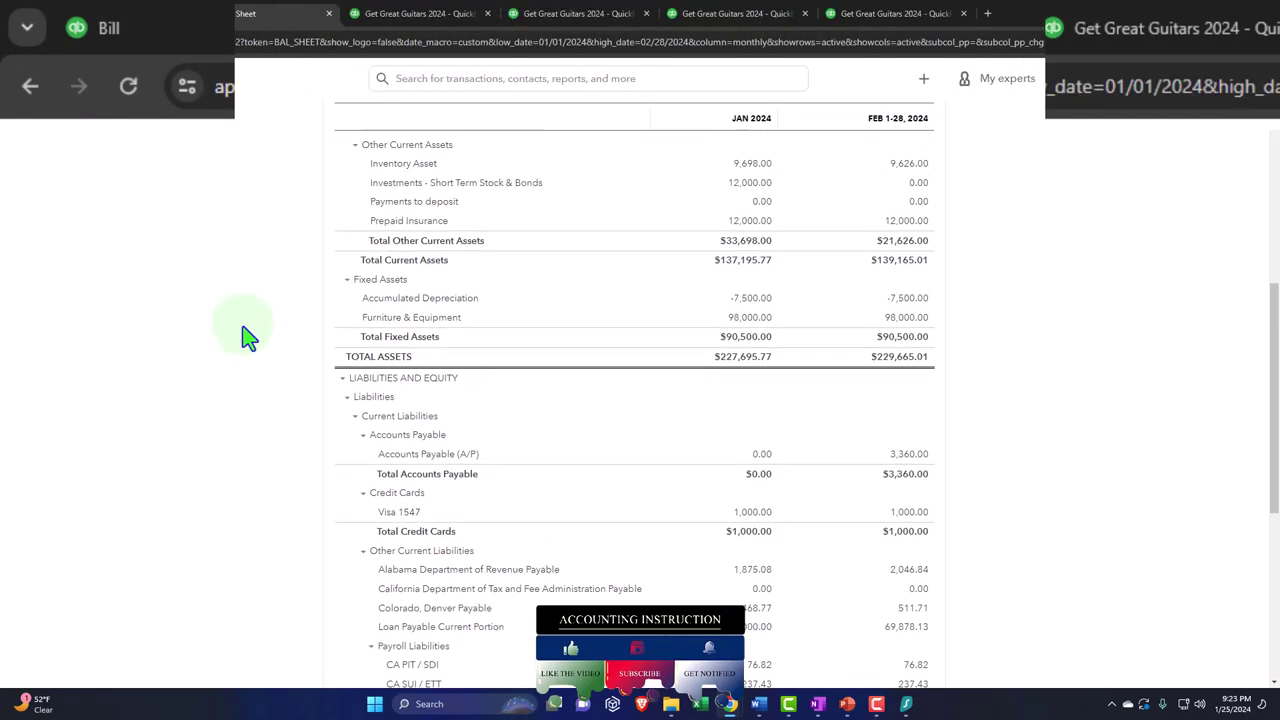
left_click(672, 160)
scroll(450, 250, "down", 2)
left_click(207, 357)
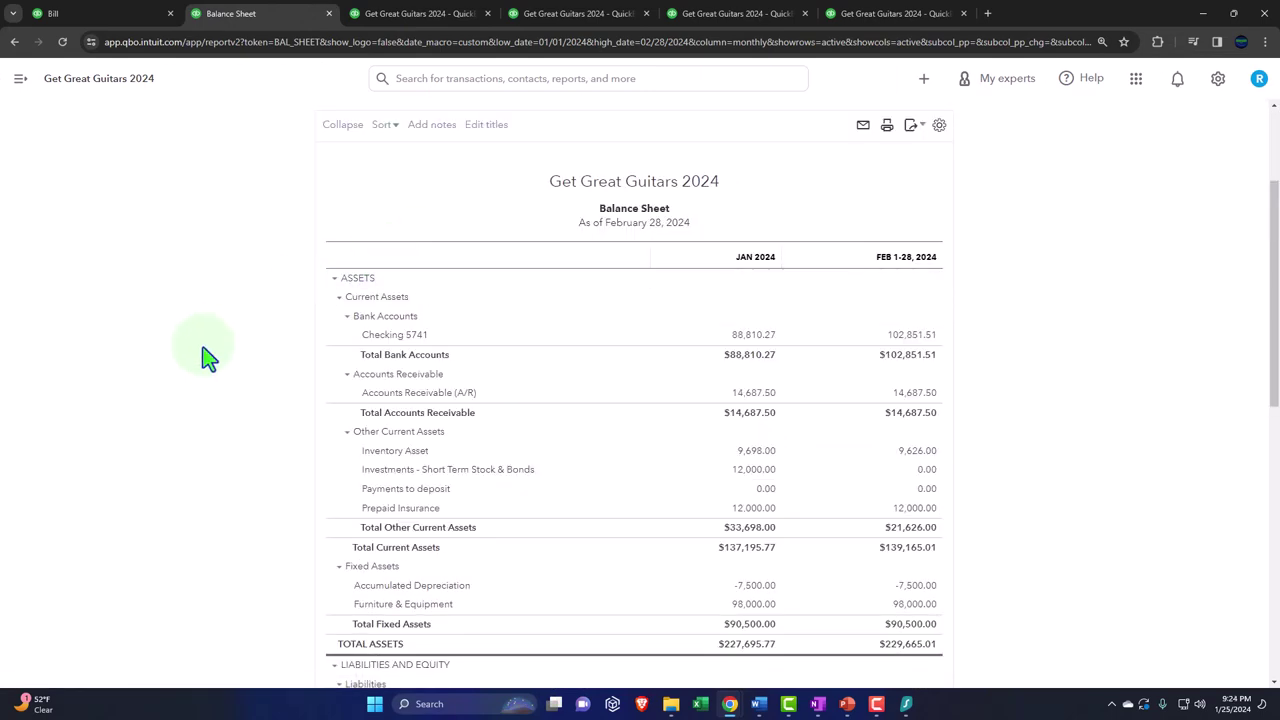
key("ctrl+plus")
key("ctrl+plus")
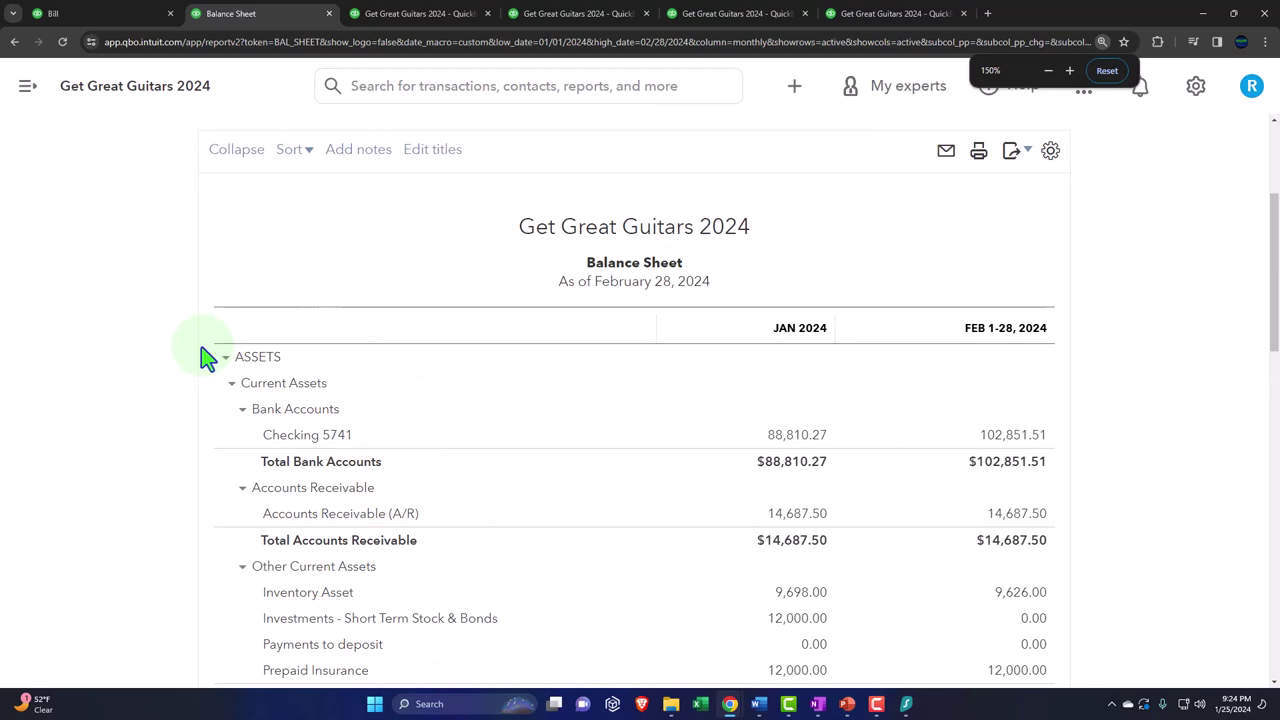
scroll(200, 357, "down", 5)
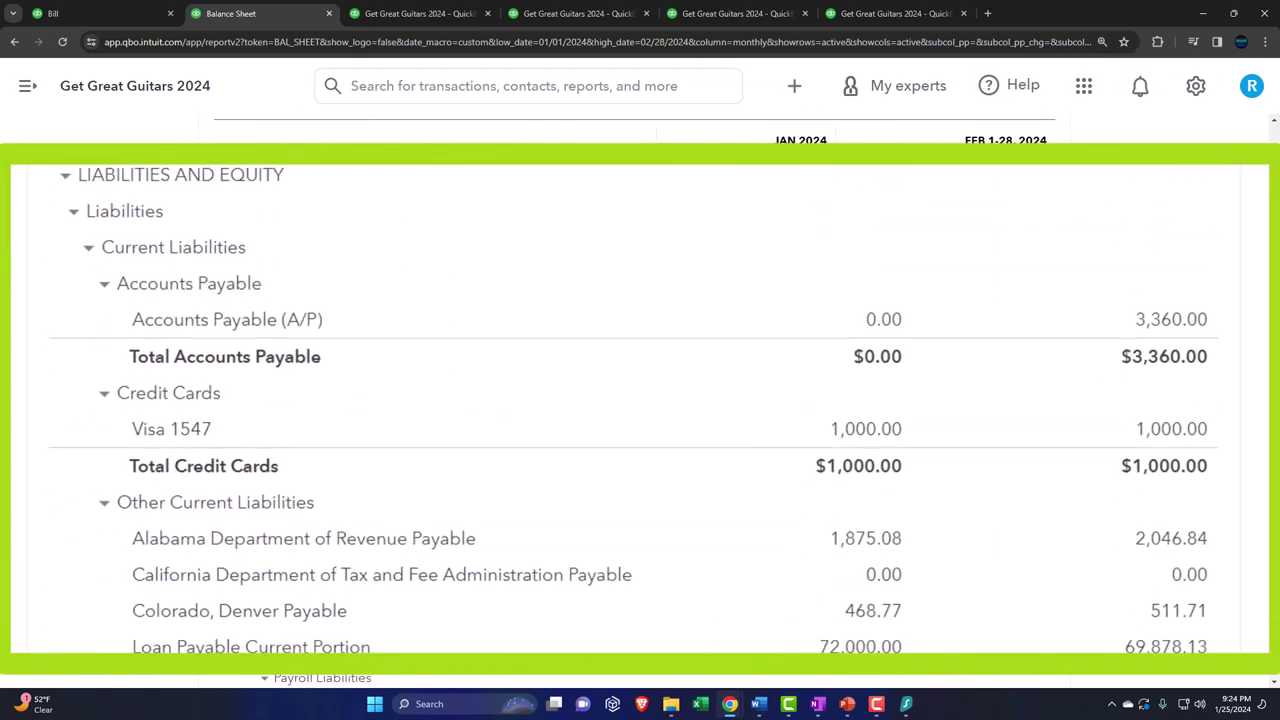
scroll(640, 400, "down", 8)
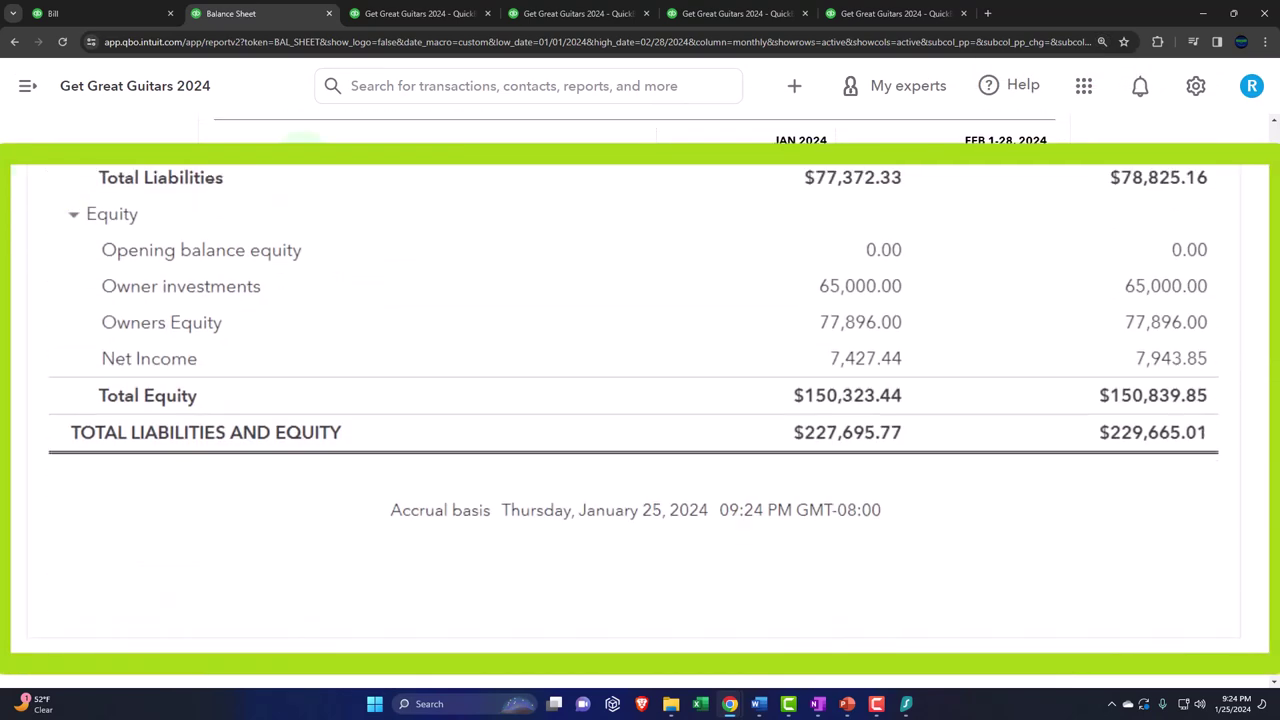
- Rerun the Profit and Loss report and check net income of $7,943.85
left_click(386, 16)
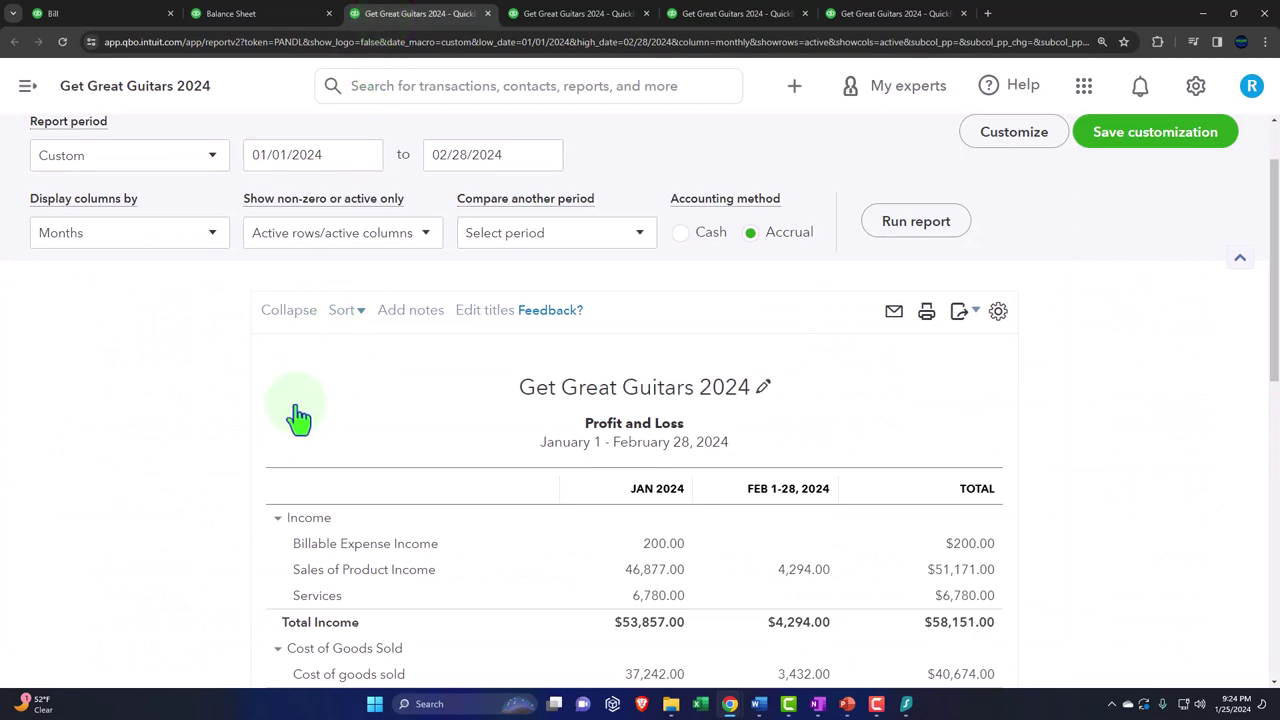
left_click(918, 222)
scroll(211, 414, "down", 3)
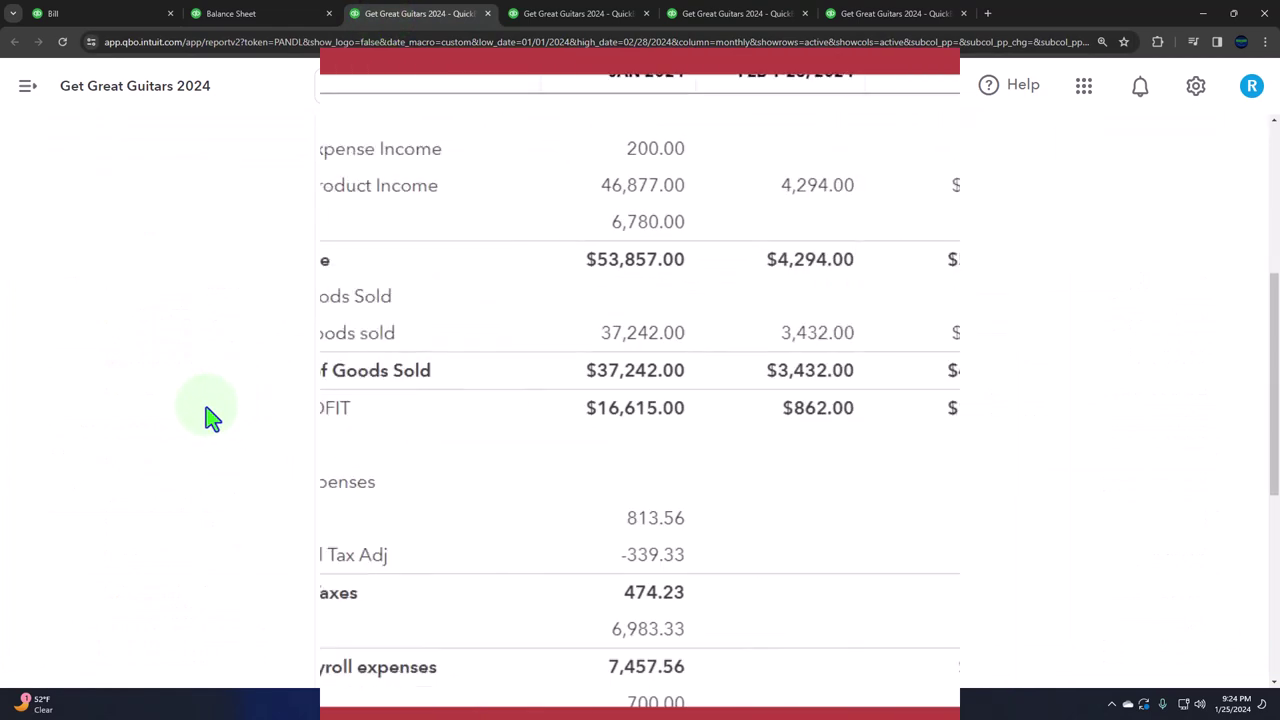
scroll(211, 414, "down", 5)
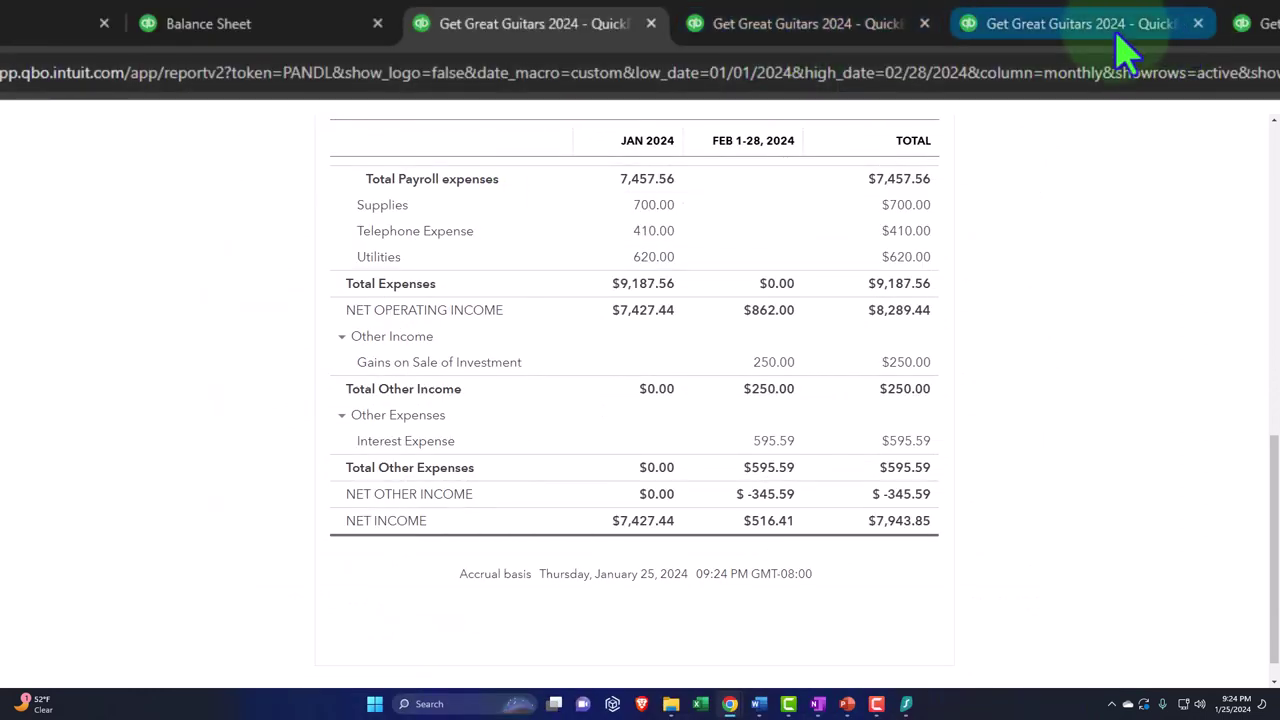
- Rerun the Trial Balance as of February 28, 2024, enlarge it, and scroll through all accounts
left_click(825, 28)
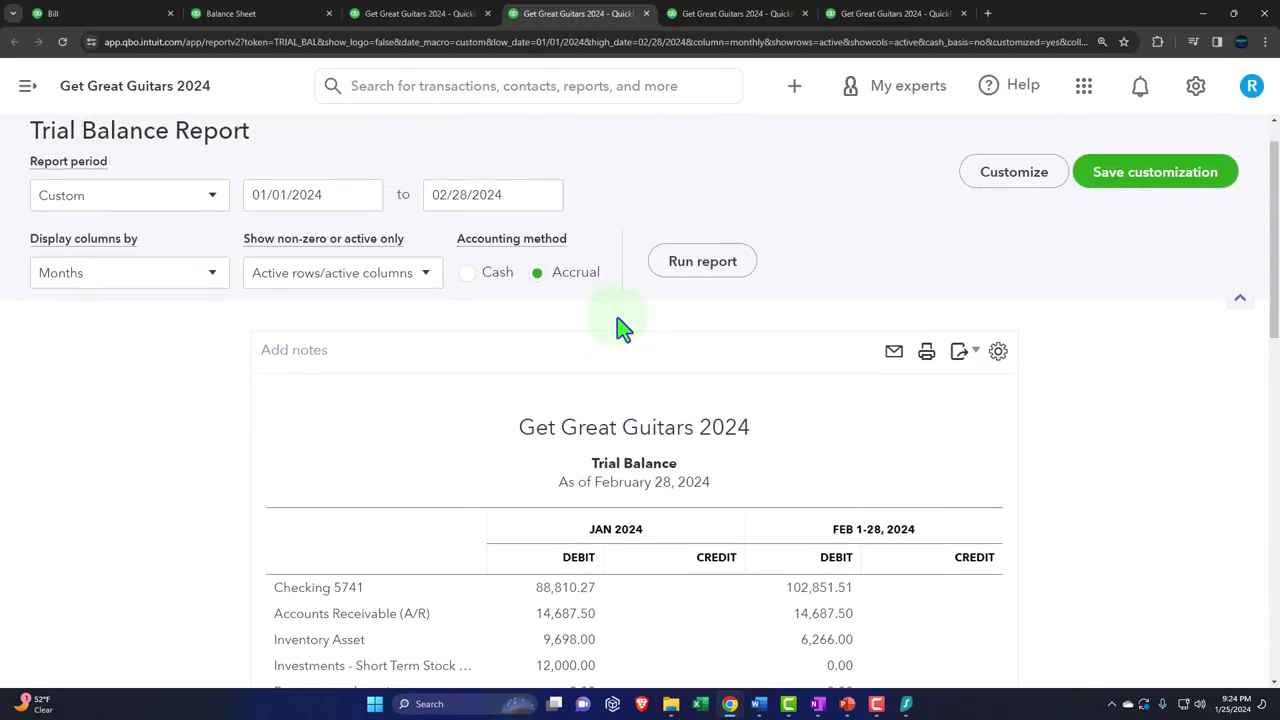
left_click(700, 261)
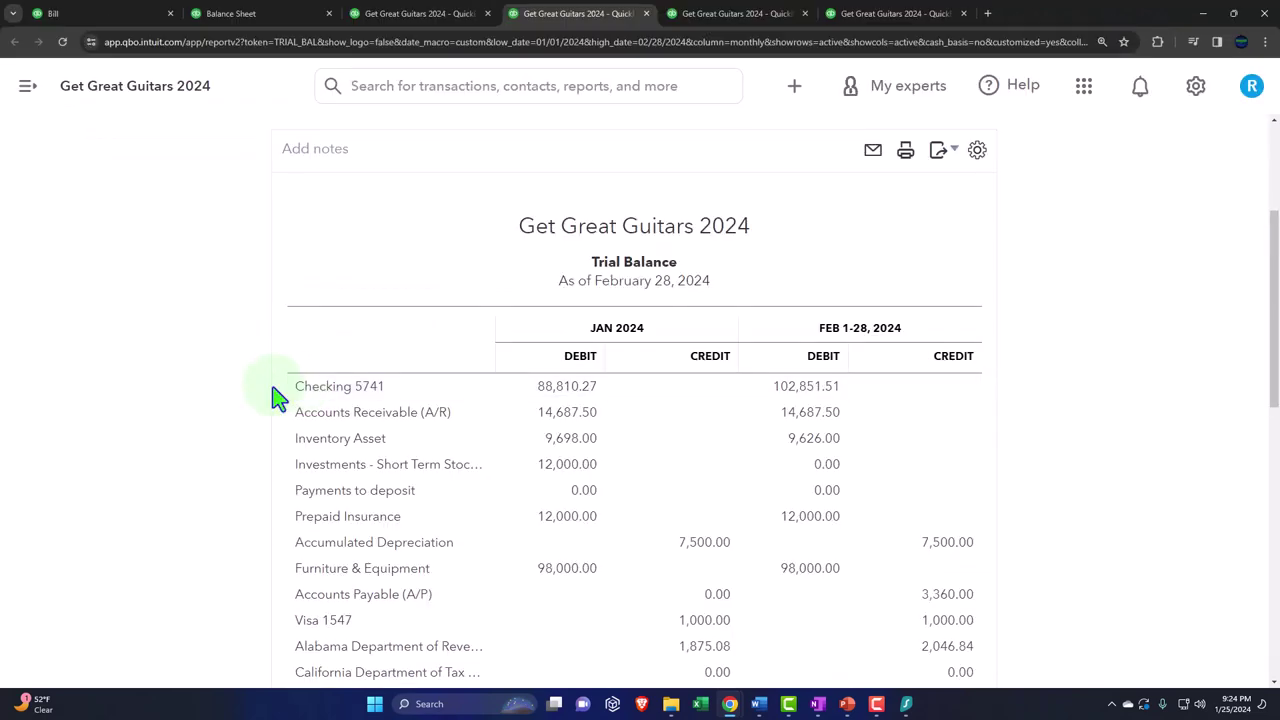
key("ctrl+plus")
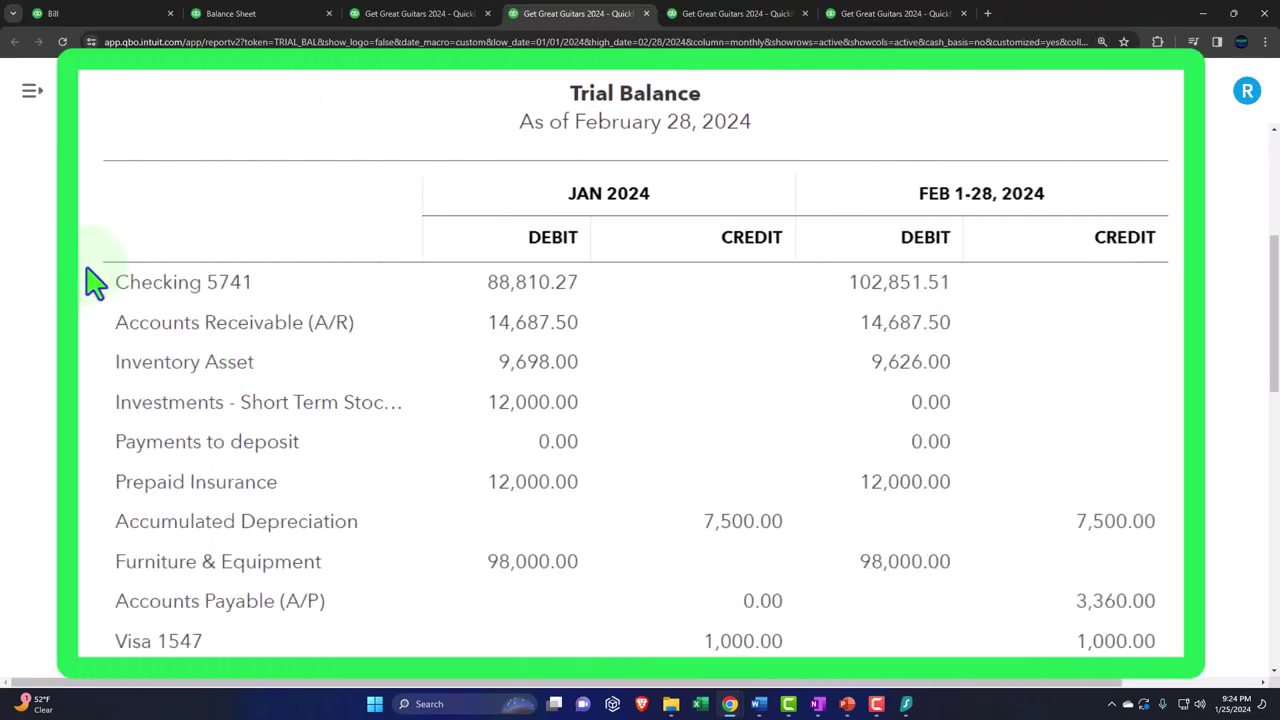
scroll(90, 282, "down", 1)
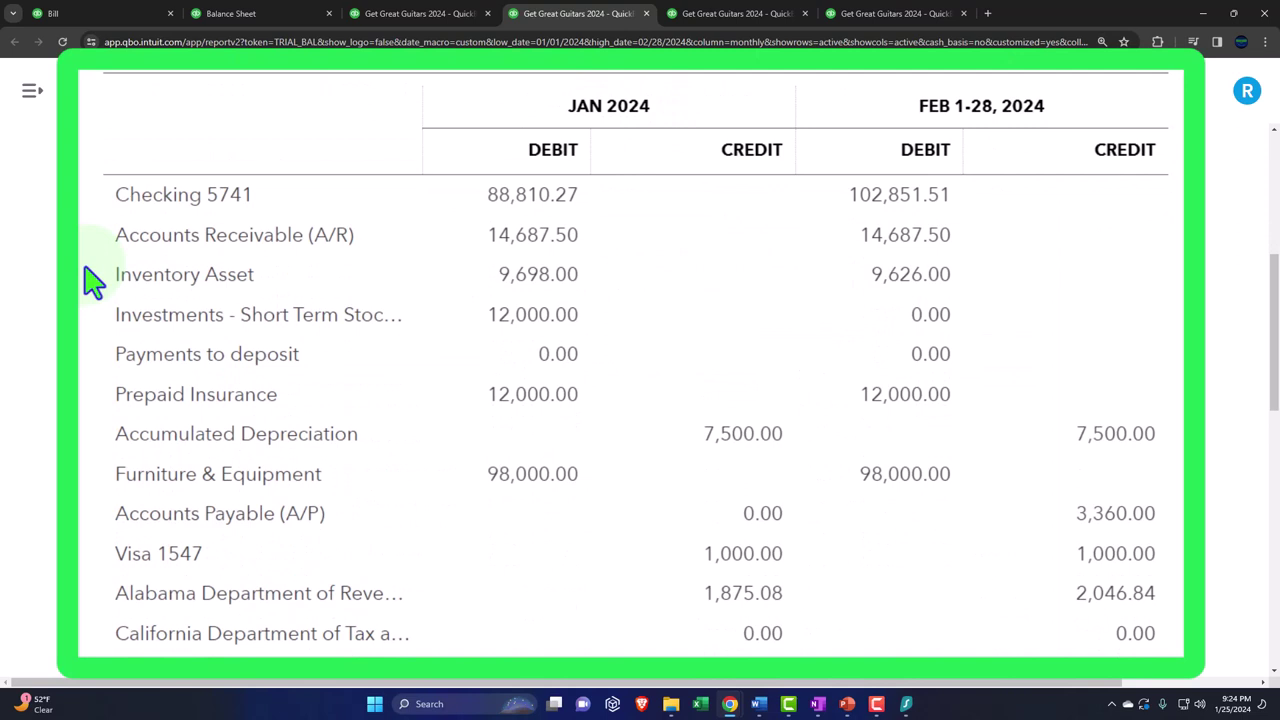
scroll(90, 282, "down", 1)
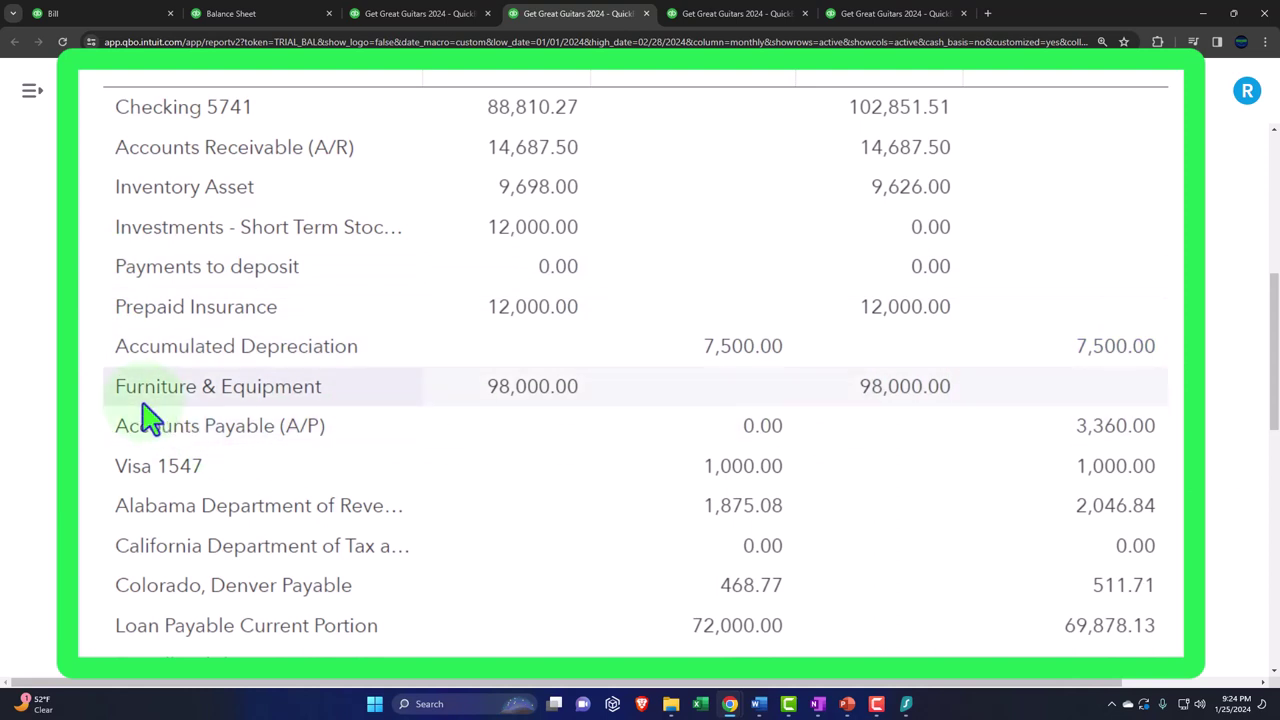
scroll(148, 418, "down", 2)
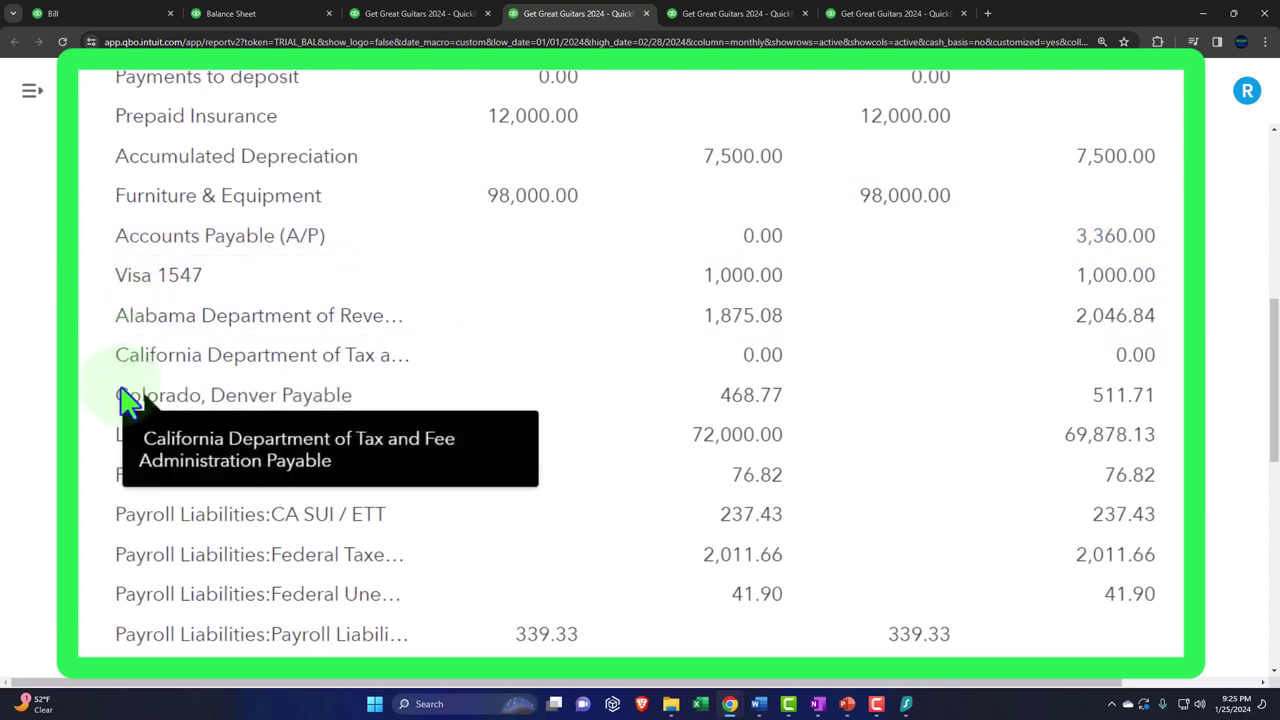
scroll(120, 392, "down", 1)
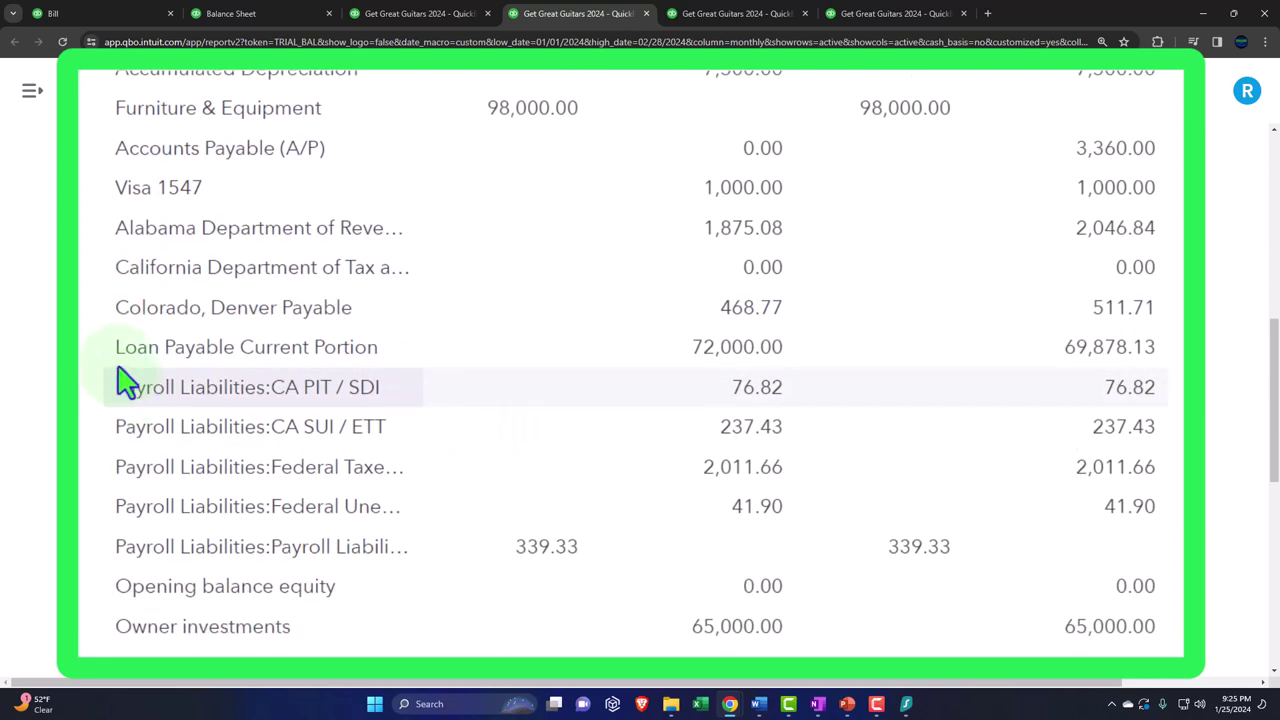
scroll(117, 350, "down", 1)
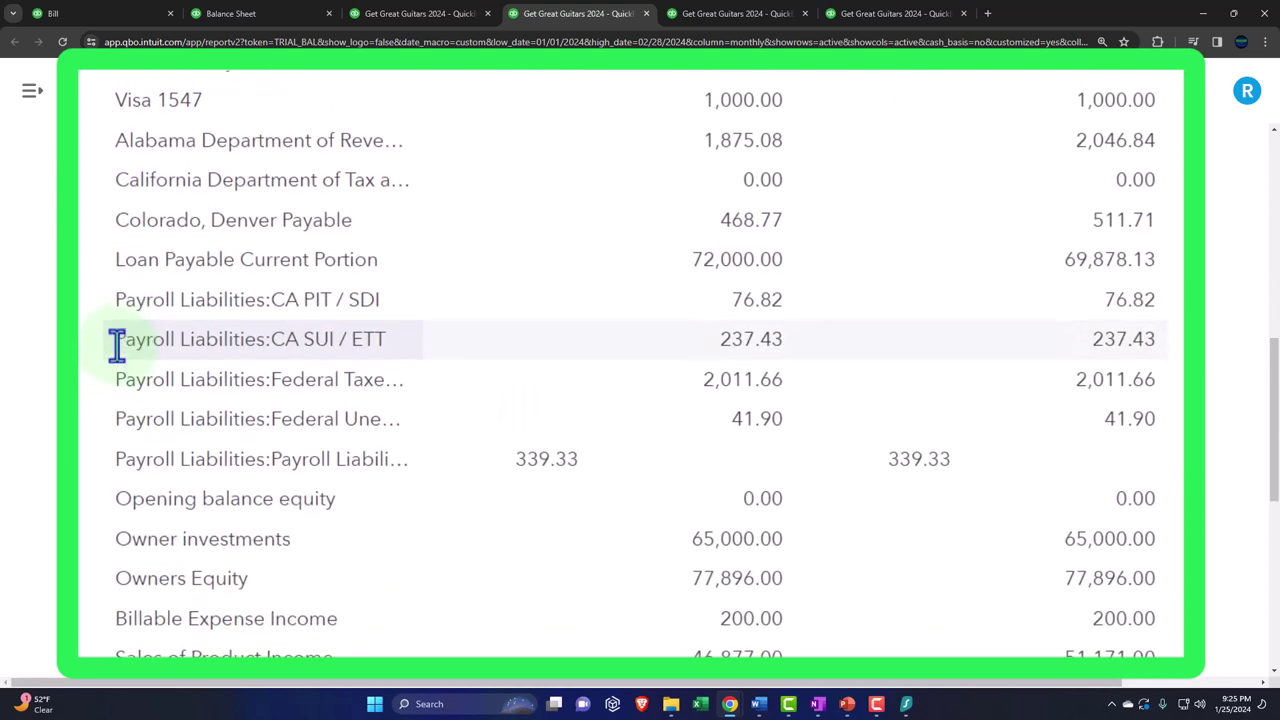
scroll(121, 327, "down", 1)
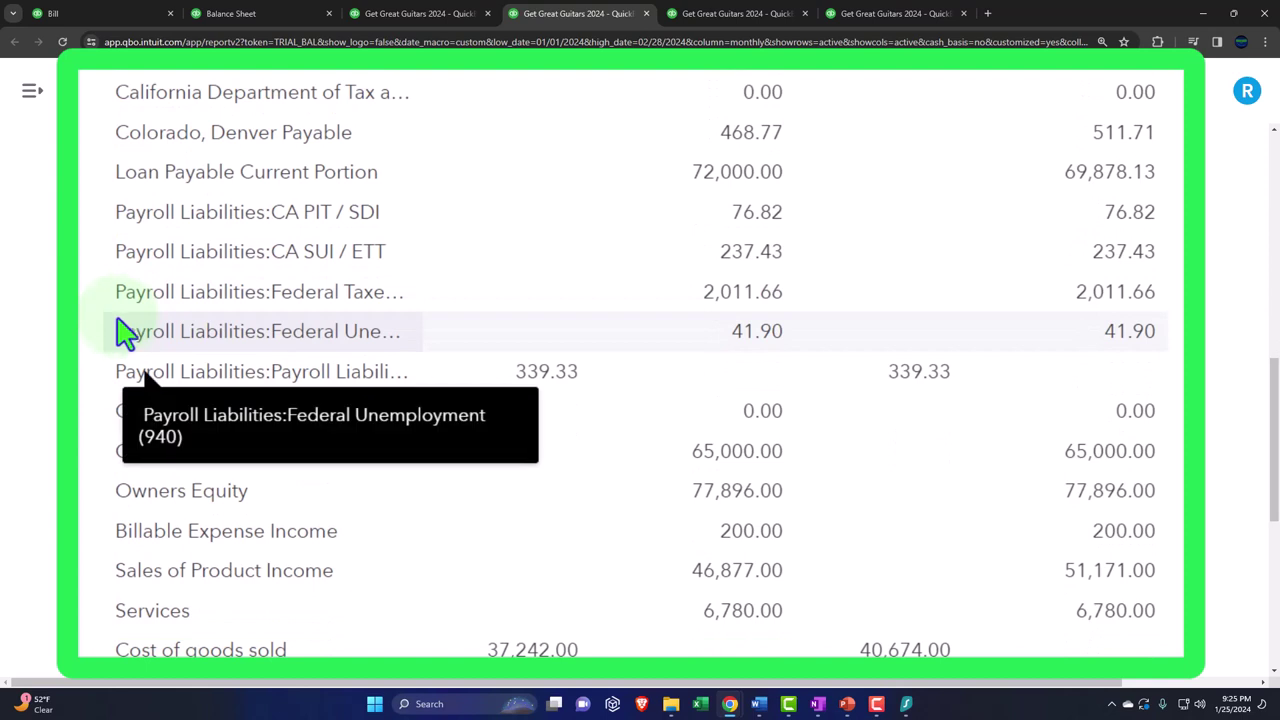
scroll(119, 385, "down", 1)
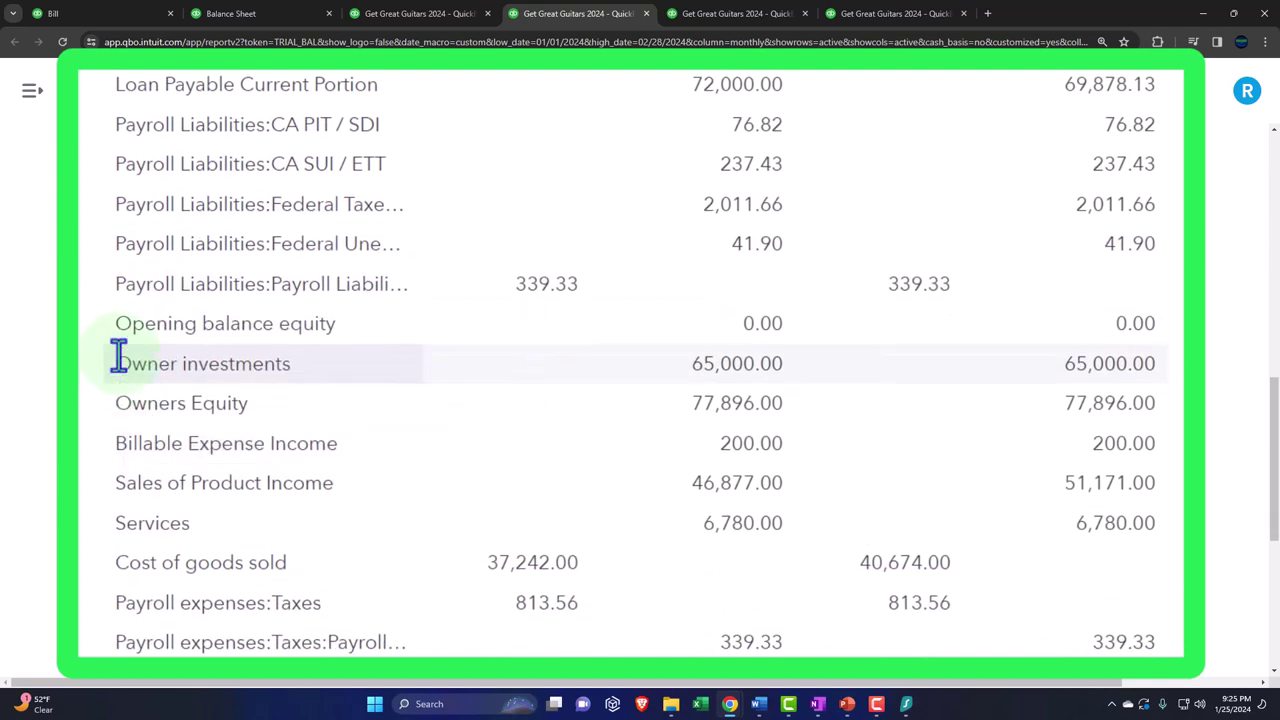
scroll(116, 333, "down", 1)
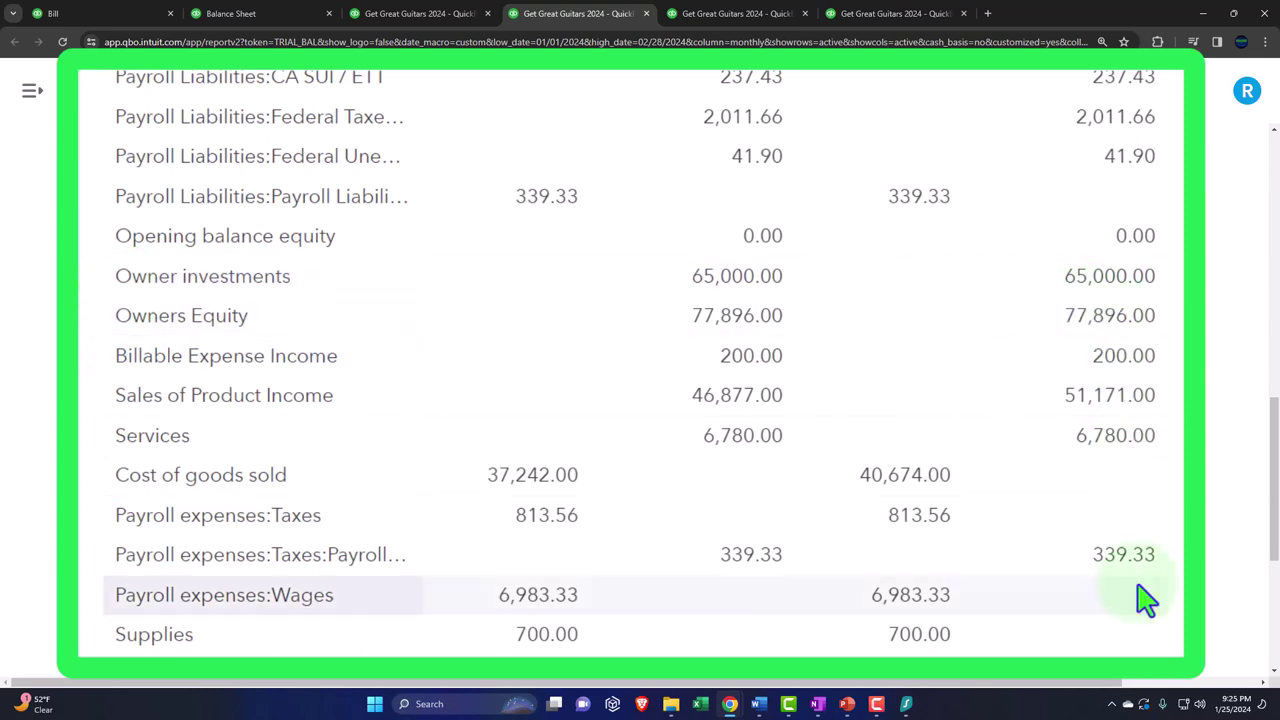
scroll(1012, 684, "down", 1)
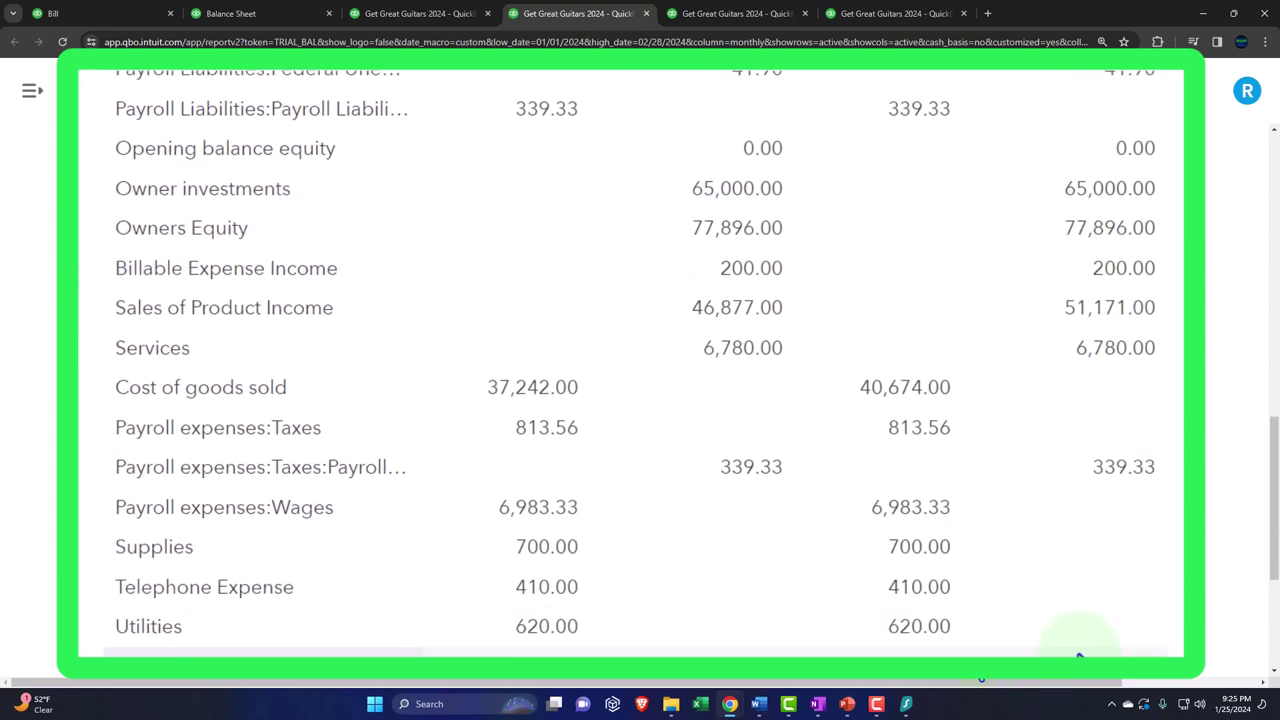
scroll(1075, 648, "down", 1)
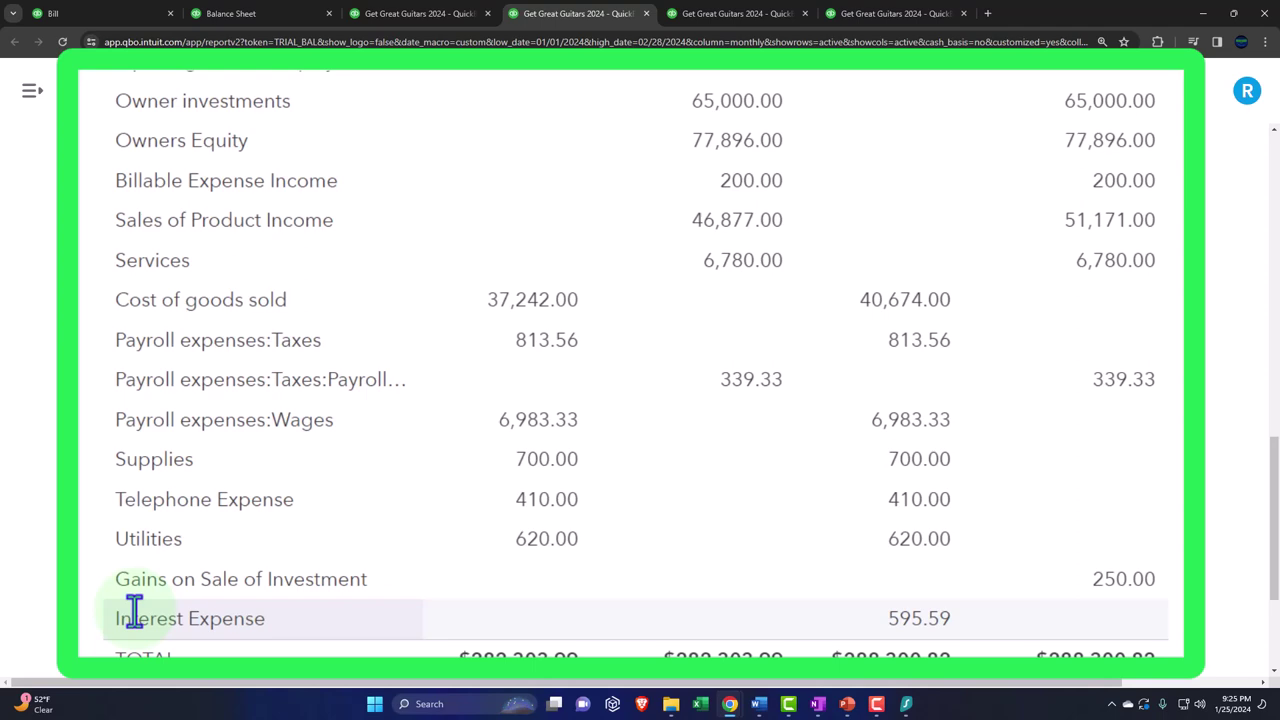
scroll(260, 618, "up", 15)
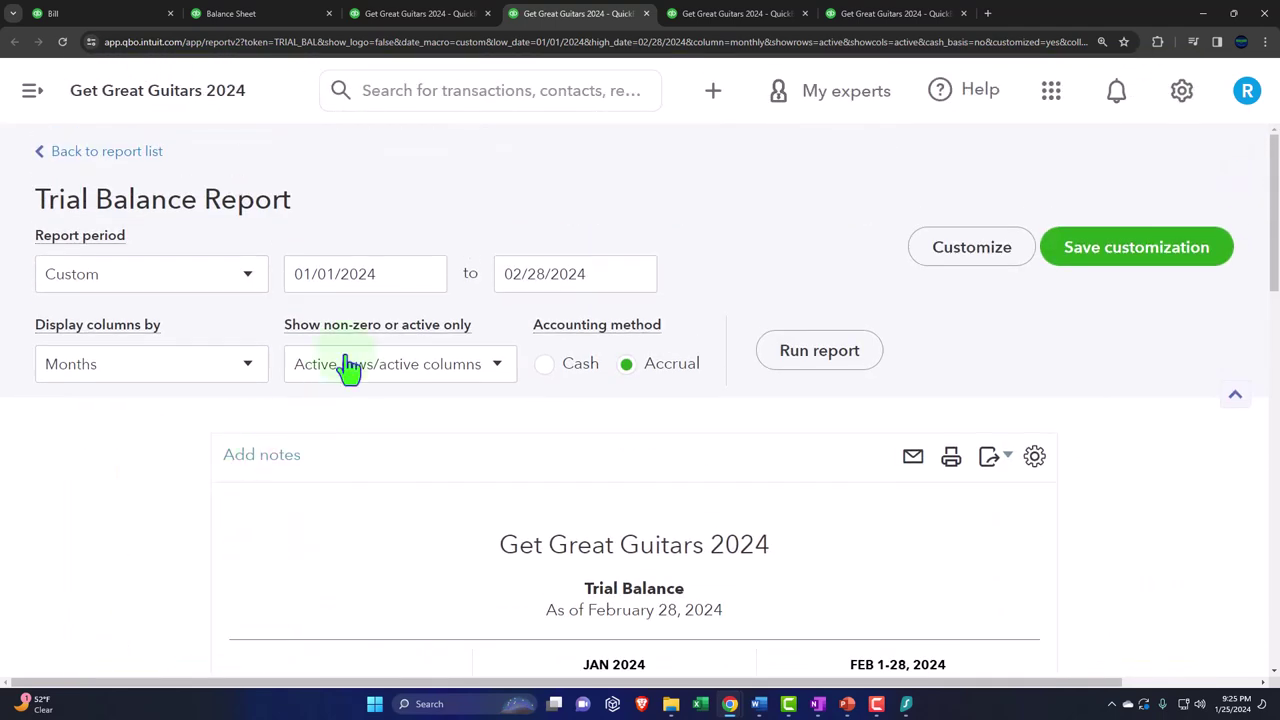
- Set the Trial Balance period to 01/01/2025, rerun it, and check the $237,504.34 totals
left_click_drag(380, 277, 5, 258)
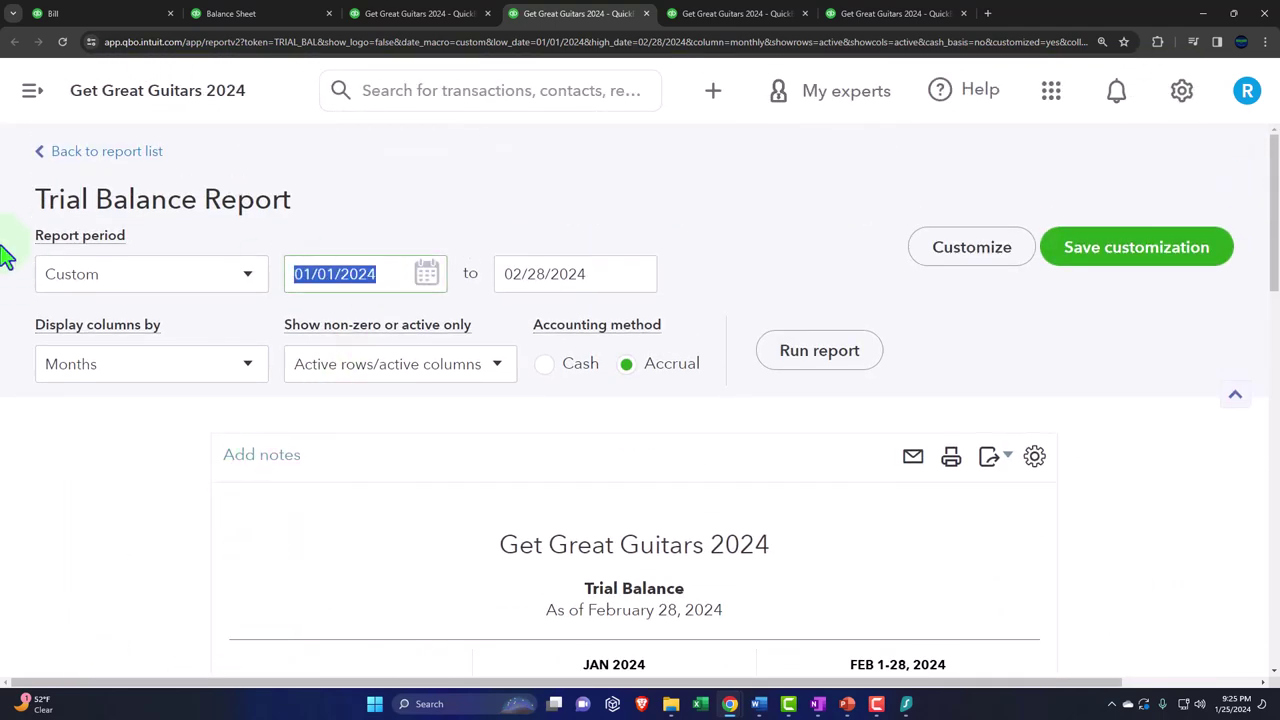
type("01/01/2025")
key("Tab")
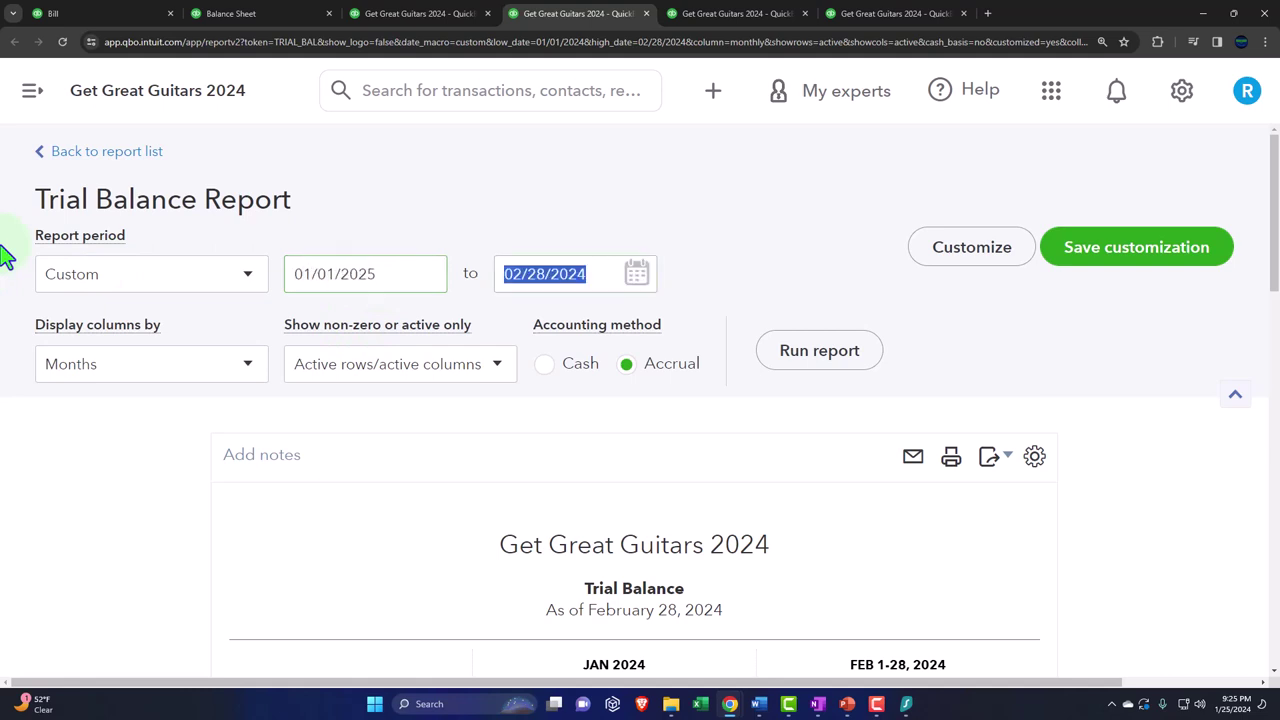
type("012025")
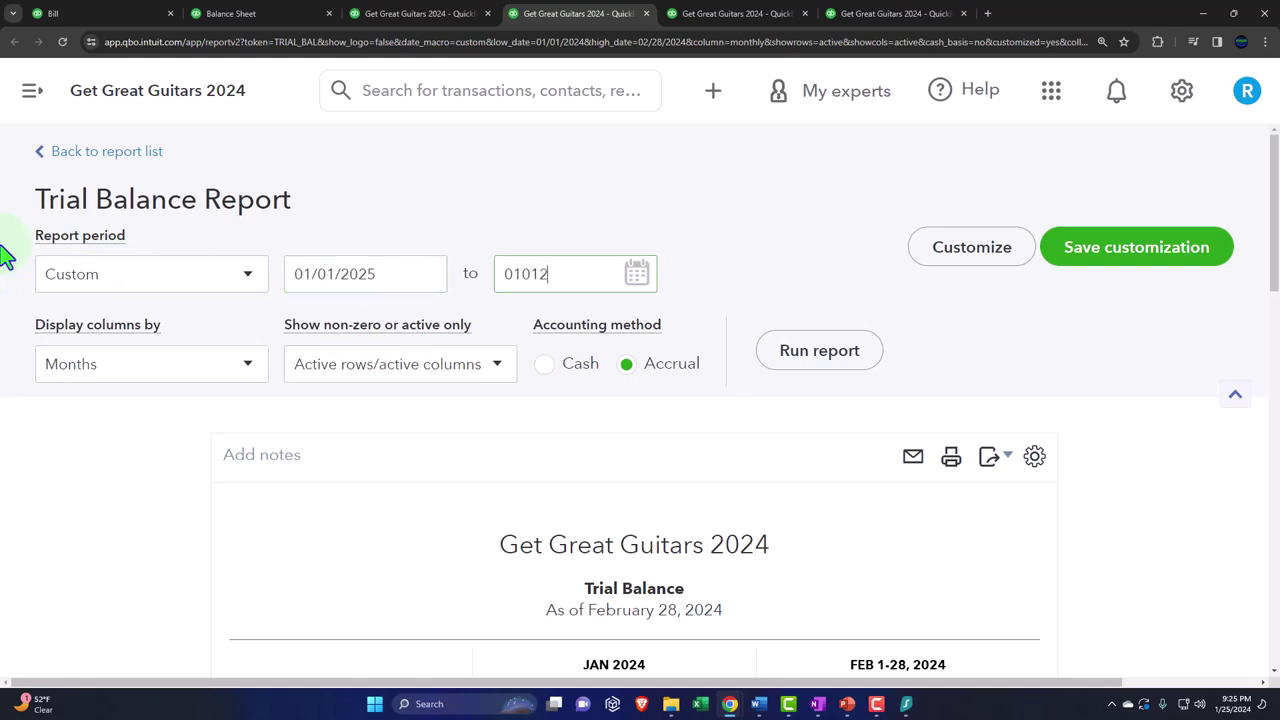
left_click(820, 351)
left_click(826, 356)
scroll(829, 363, "down", 10)
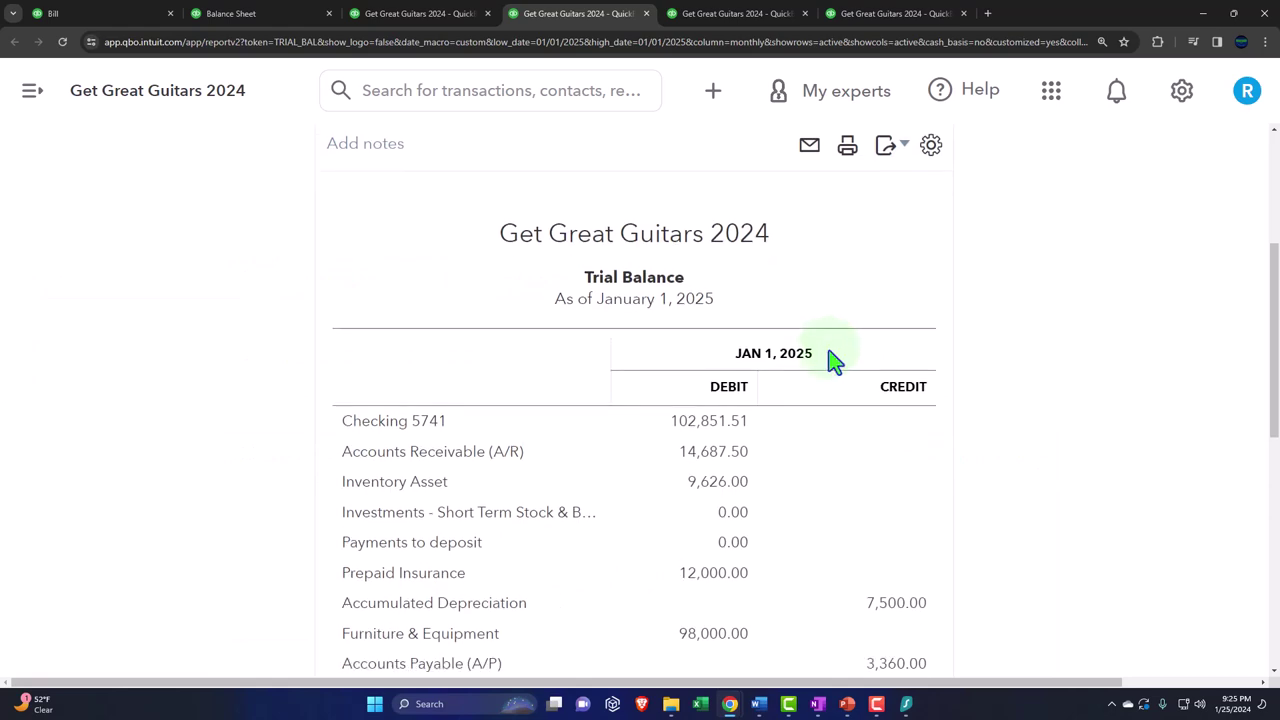